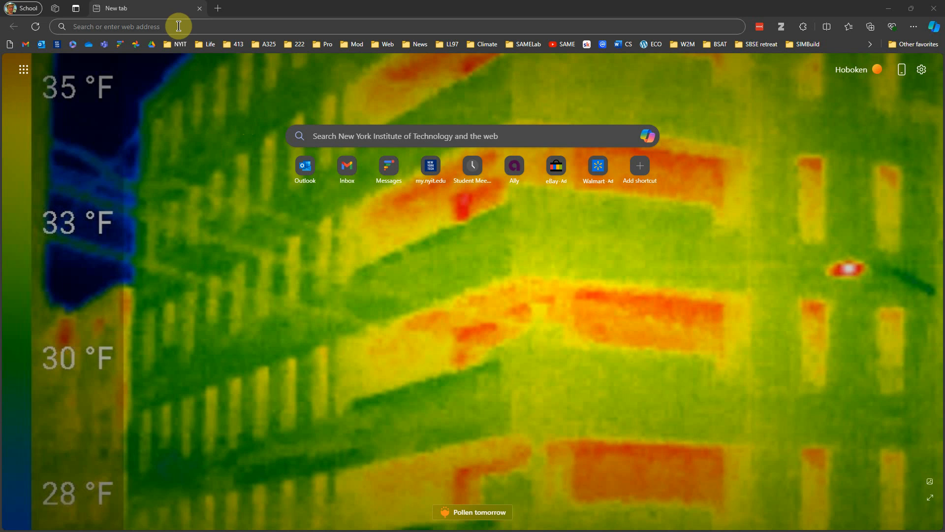
Step: Go to cadmapper.com and open its map creation page
click(179, 26)
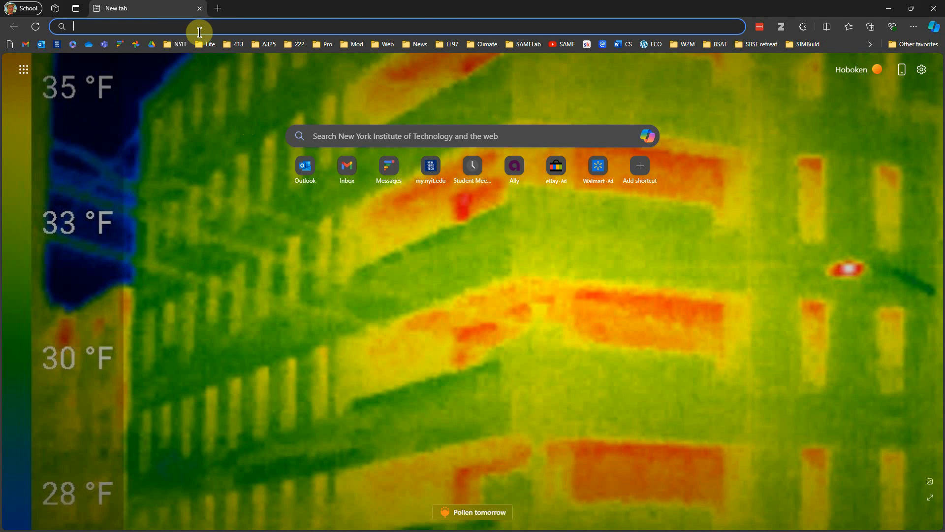
text(ca)
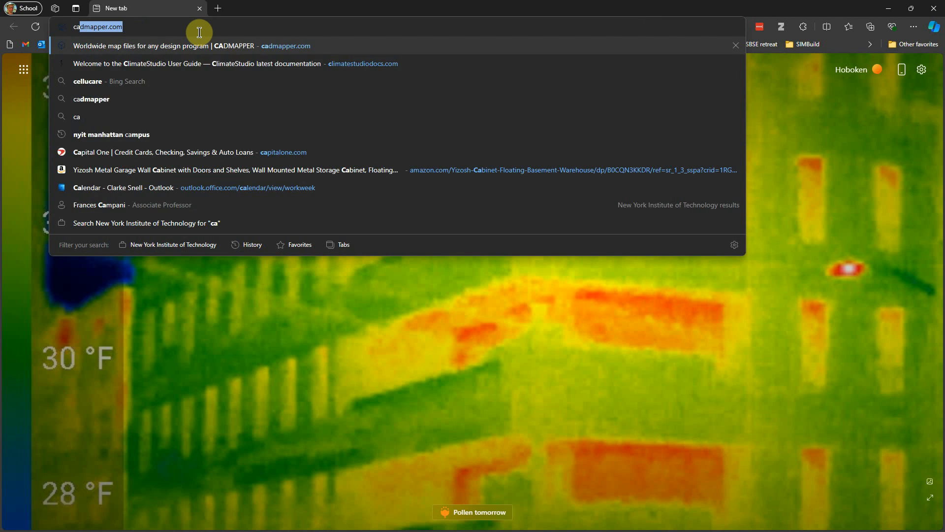
text(dmapper.com)
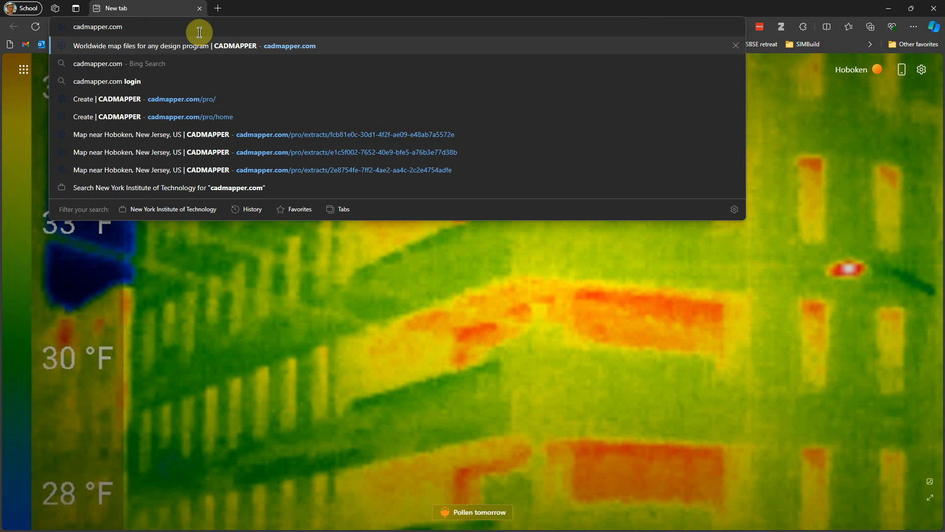
key(Return)
click(719, 78)
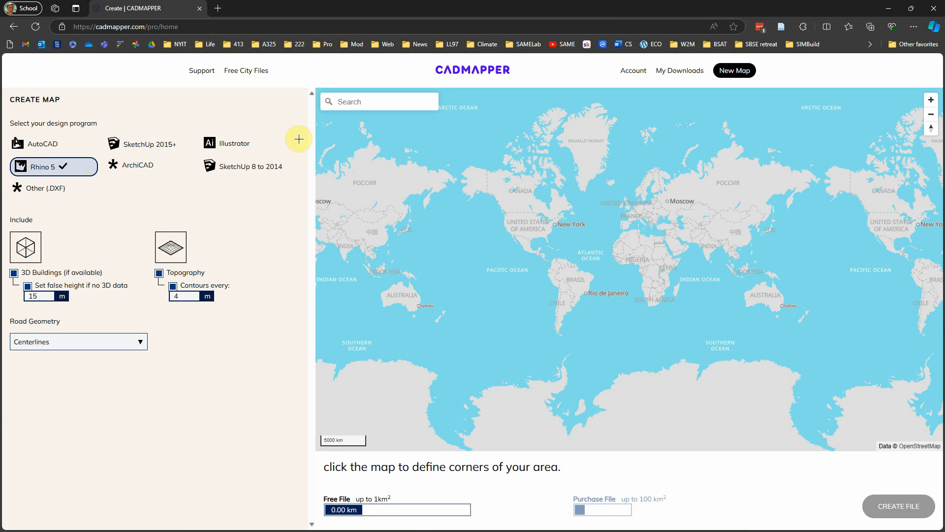
Step: Search the map for "hoboken stevens" and go to Stevens Institute of Technology
click(362, 102)
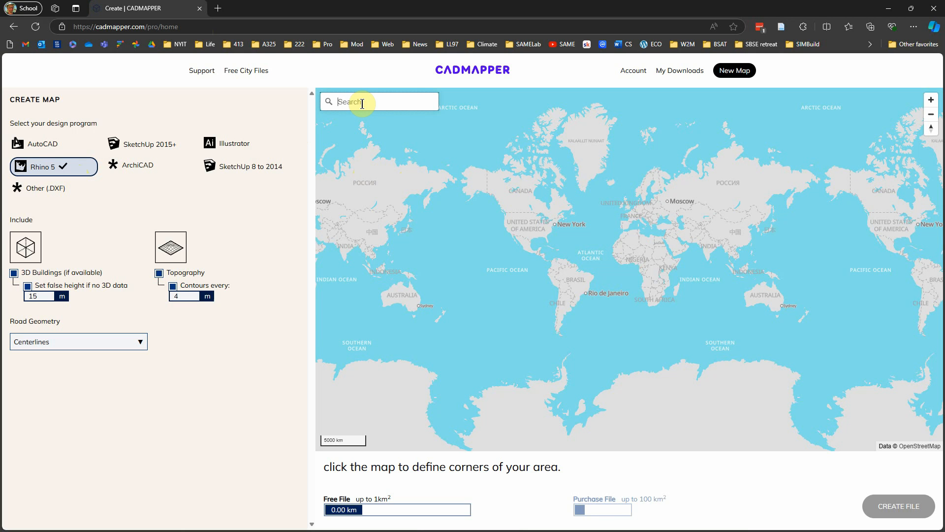
text(hob)
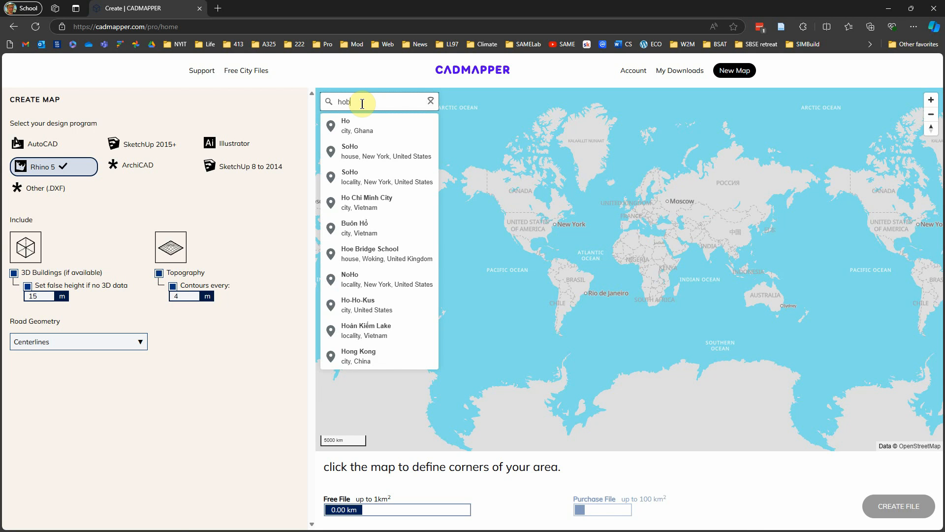
text(oken stevens)
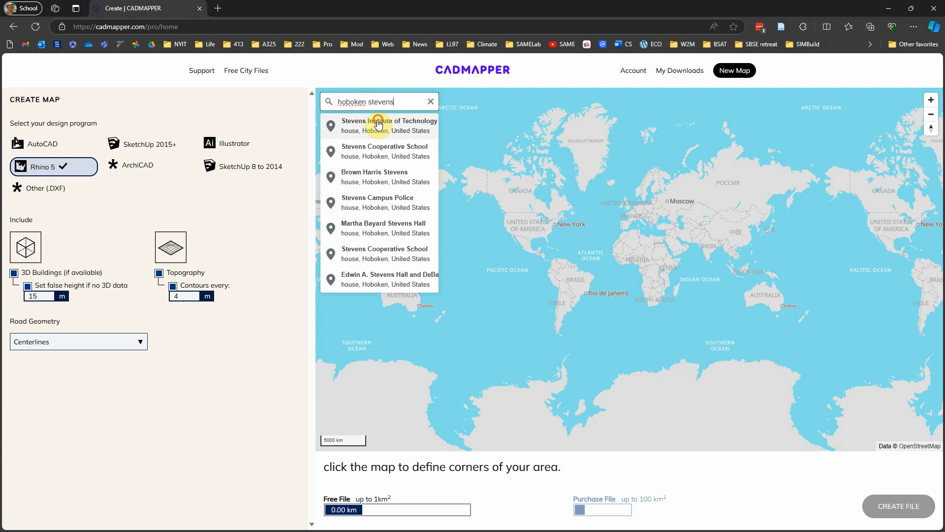
click(379, 124)
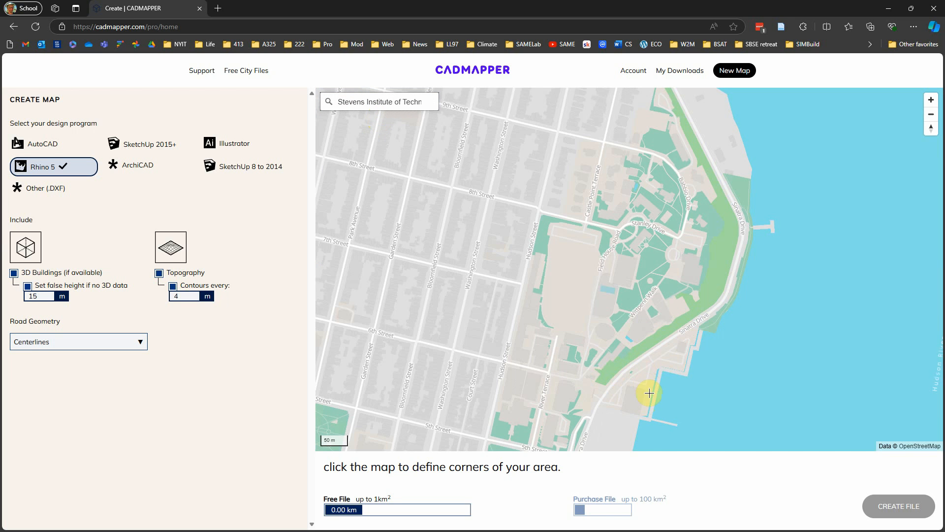
Step: Mark an area of about 0.83 km² covering the Stevens campus and neighbouring Hoboken blocks, and create the Rhino 5 map file
scroll(647, 384, down, 3)
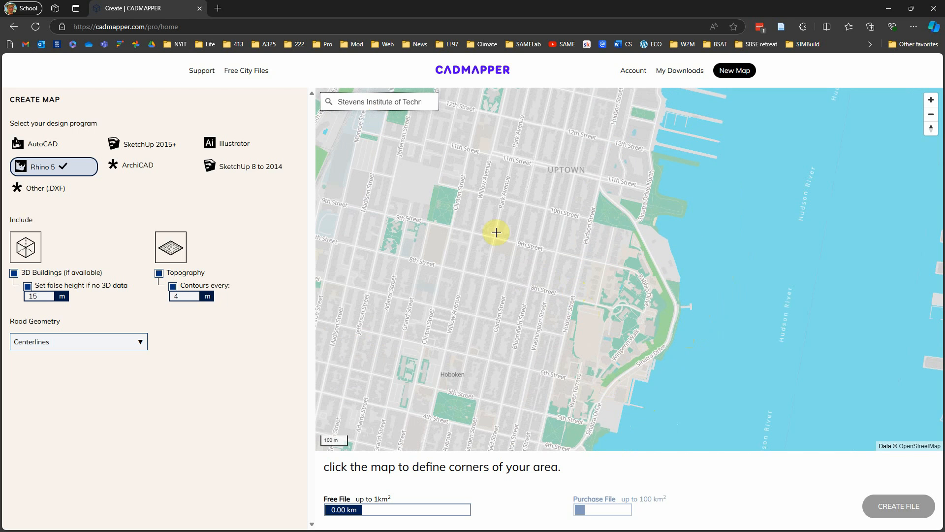
click(441, 208)
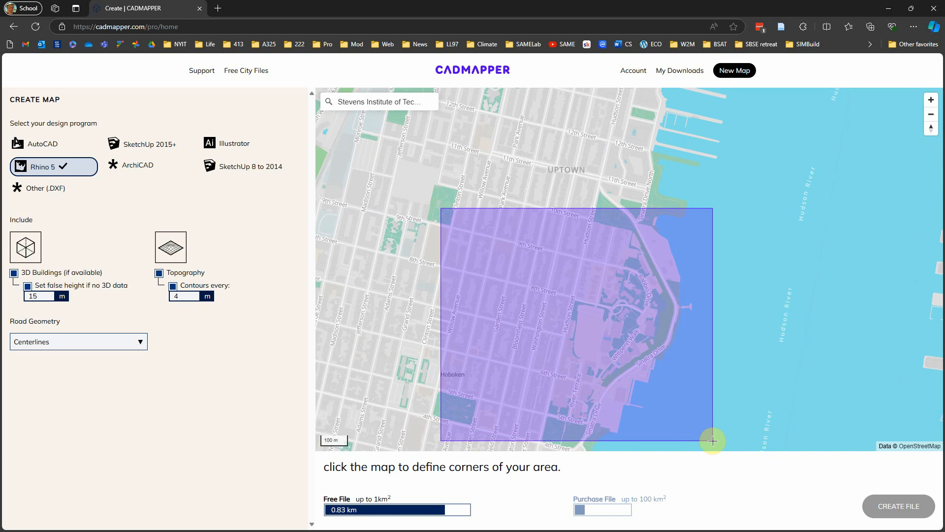
click(713, 441)
click(901, 506)
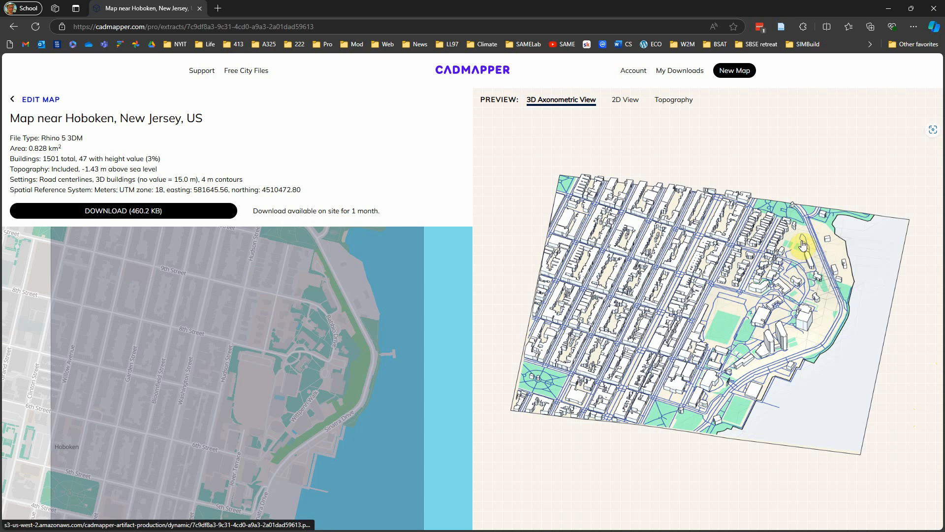
Step: Switch to File Explorer, open the es1 sample folder on the Desktop and rename the CADMAPPER Rhino model to es1.3dm
drag(0, 52, 538, 71)
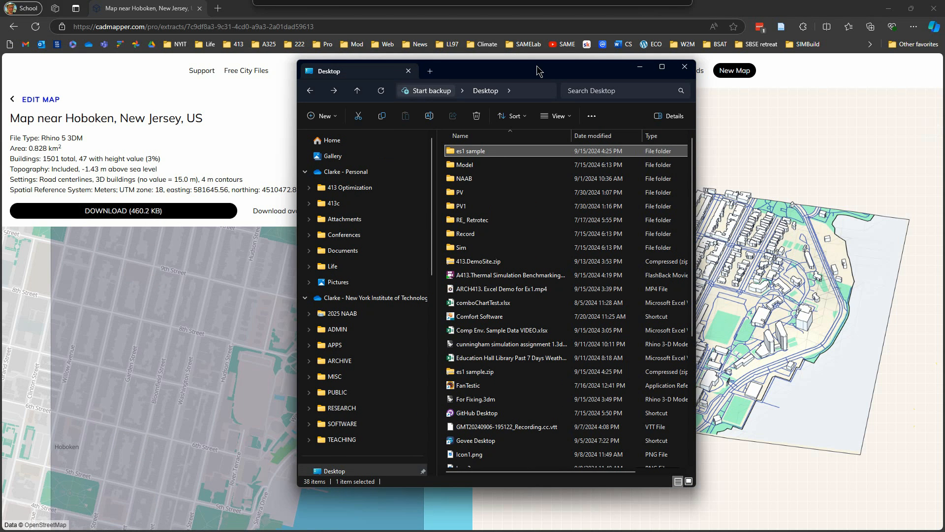
double_click(476, 153)
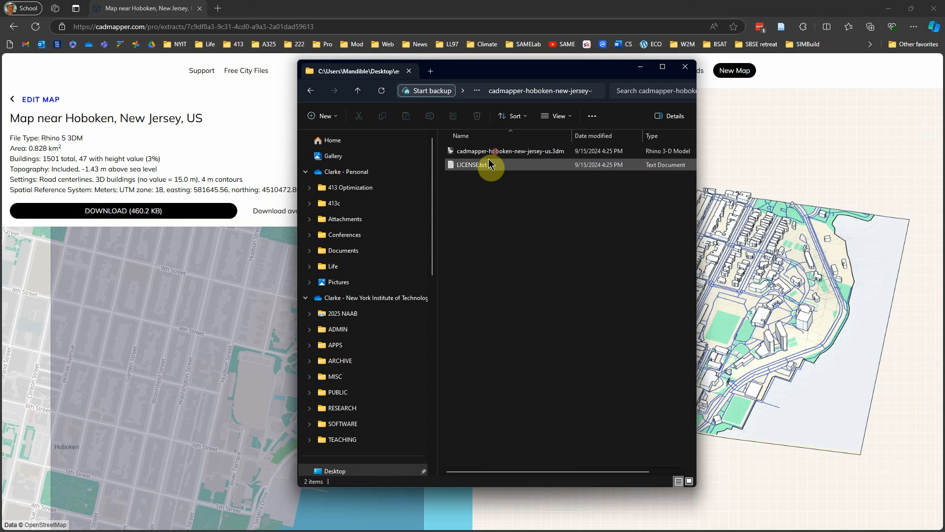
right_click(484, 154)
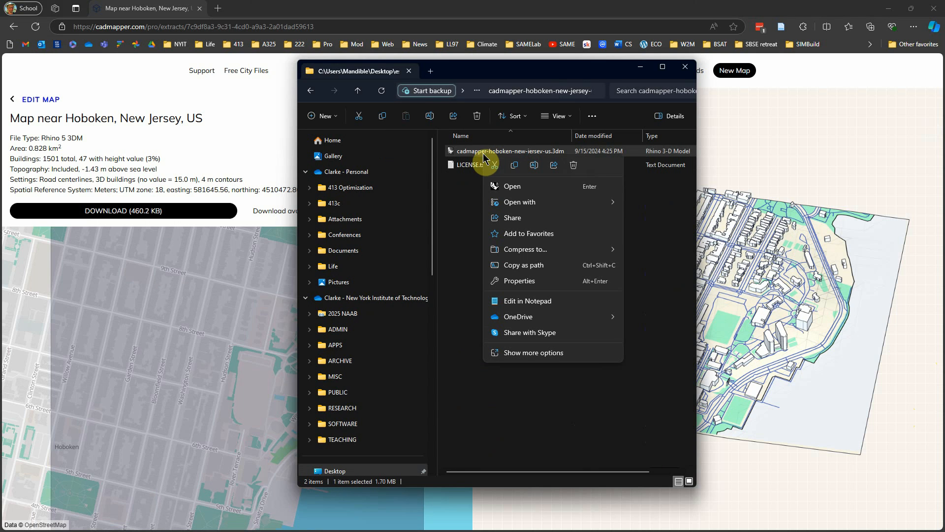
click(534, 165)
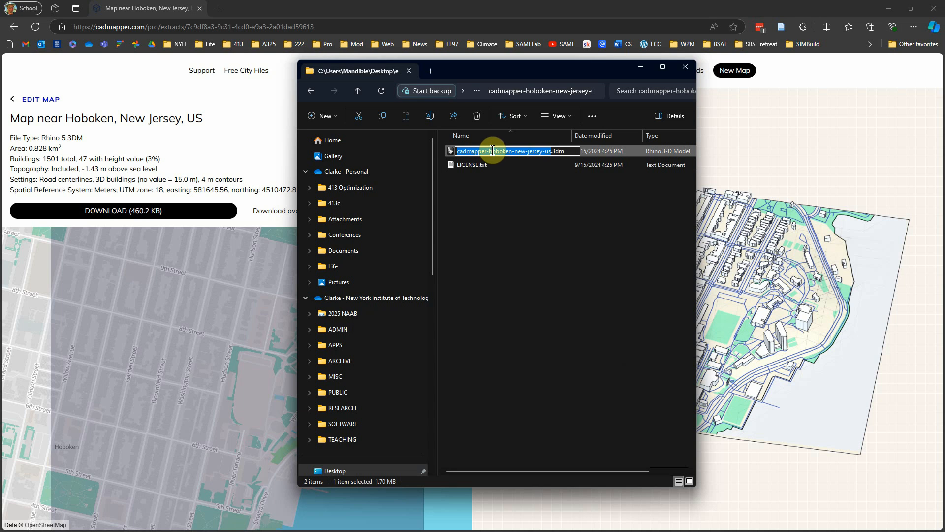
text(es1)
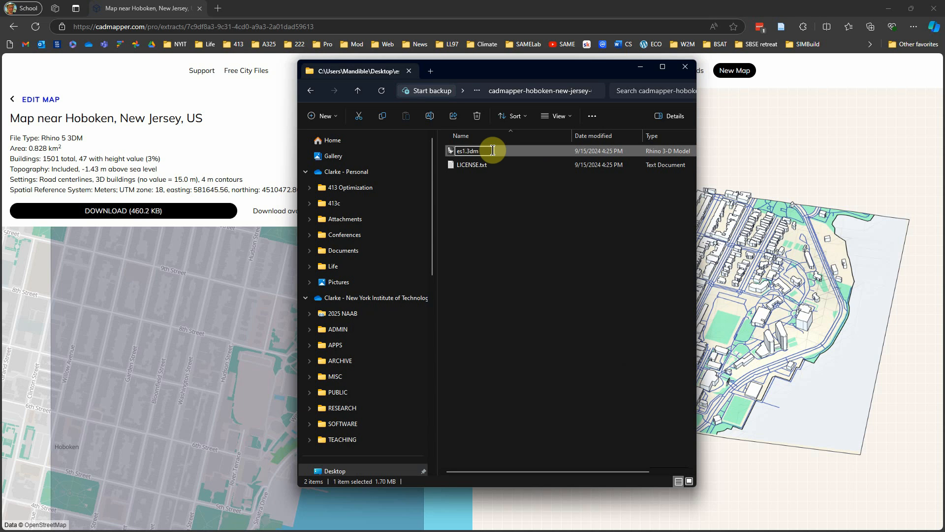
click(472, 294)
Step: Open es1.3dm in Rhino 7
right_click(472, 154)
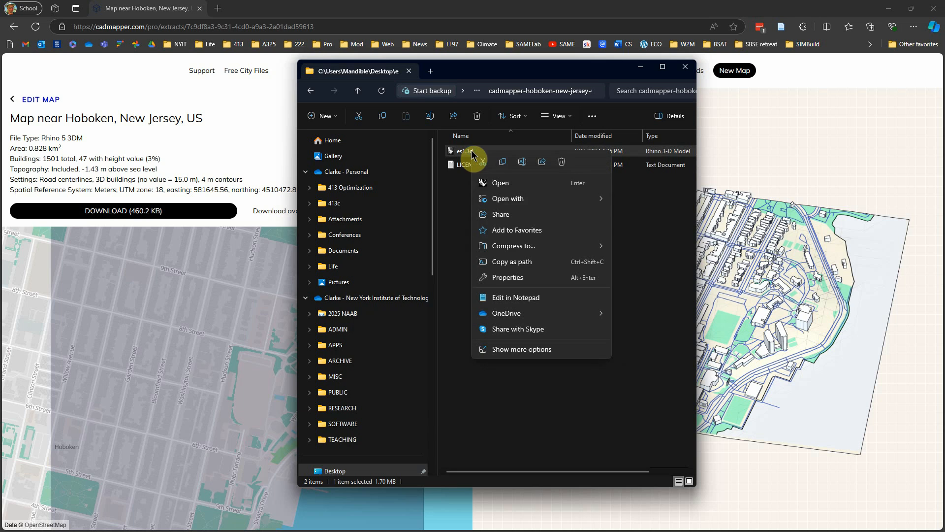
mouse_move(509, 200)
click(651, 232)
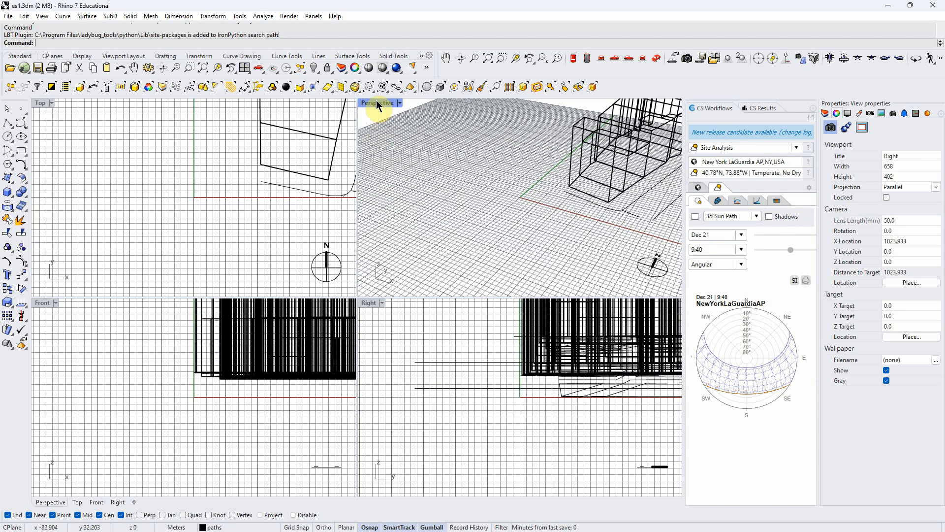
Step: Maximize the Perspective viewport and set its display mode to Shaded
double_click(370, 102)
click(73, 103)
click(60, 151)
scroll(204, 238, down, 20)
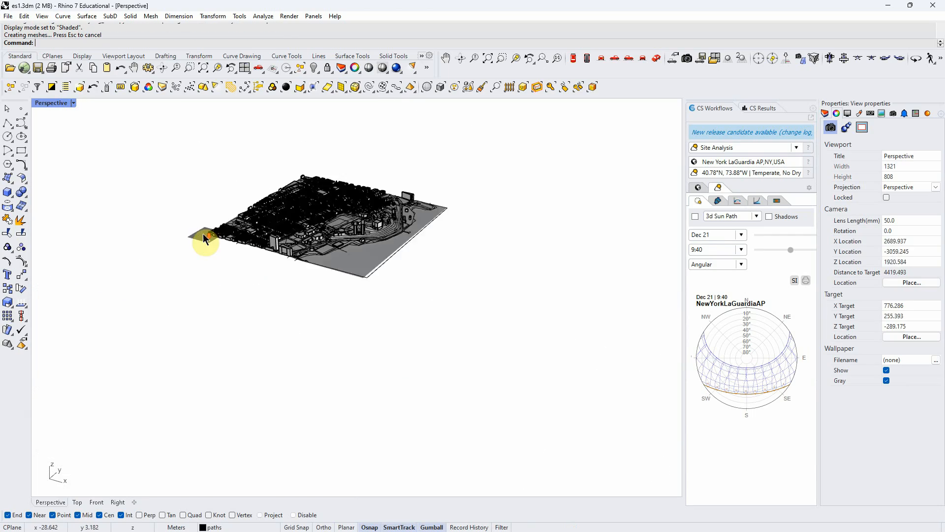
mouse_move(236, 228)
right_down()
mouse_move(284, 282)
mouse_move(272, 310)
right_up()
Step: Create a new layer named "Site (Full)"
click(825, 114)
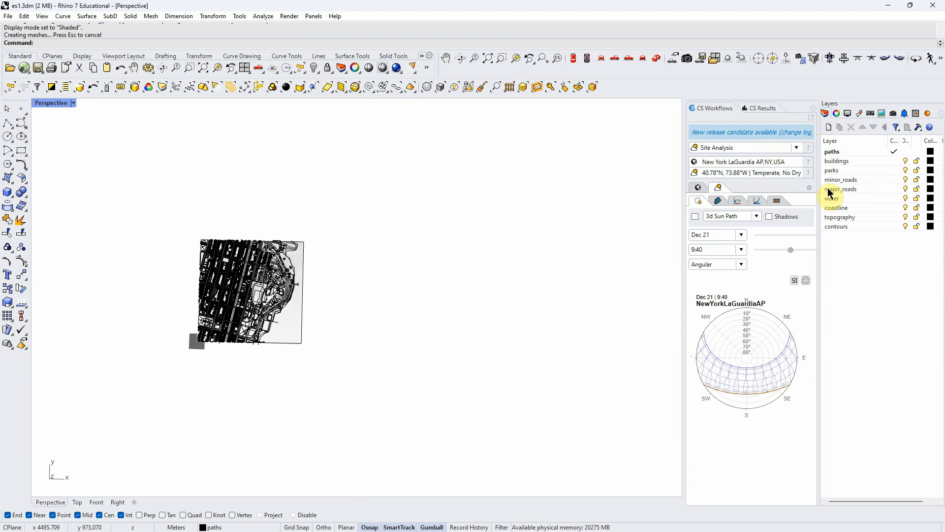
click(831, 127)
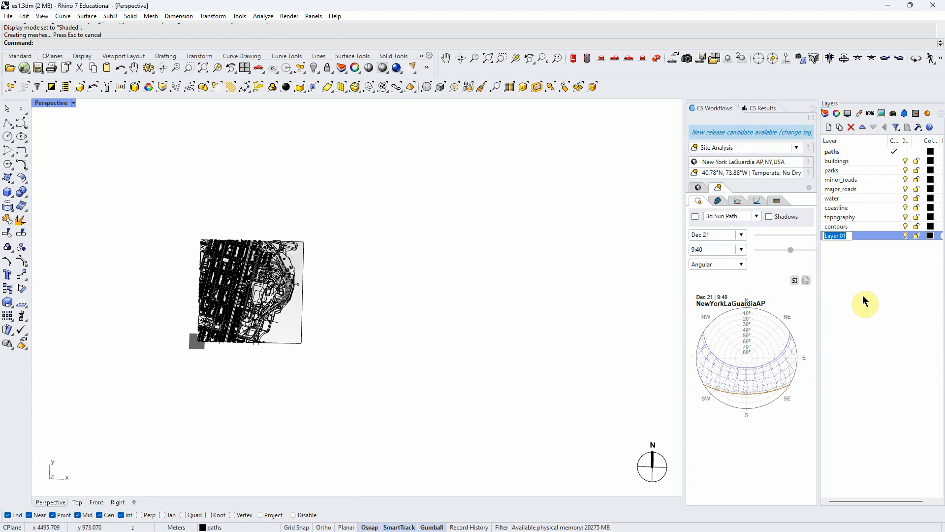
text(Si)
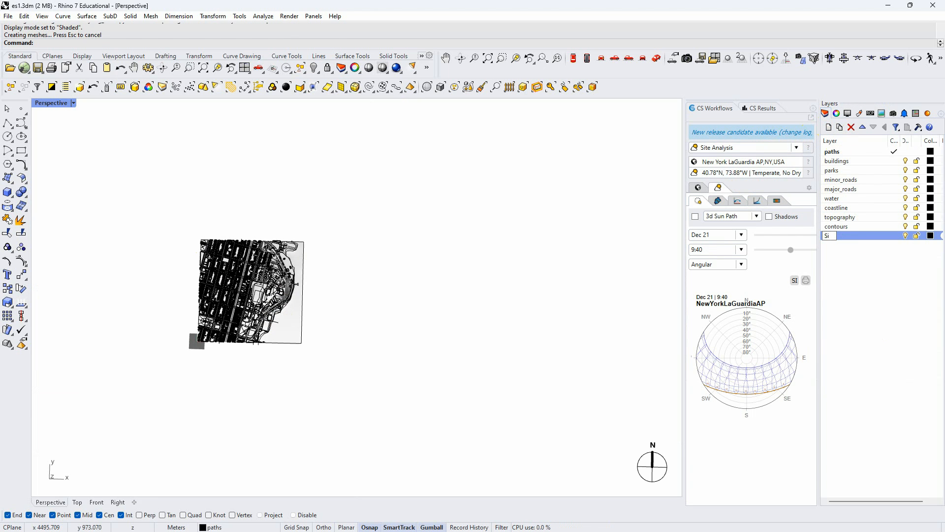
text(te (Full)
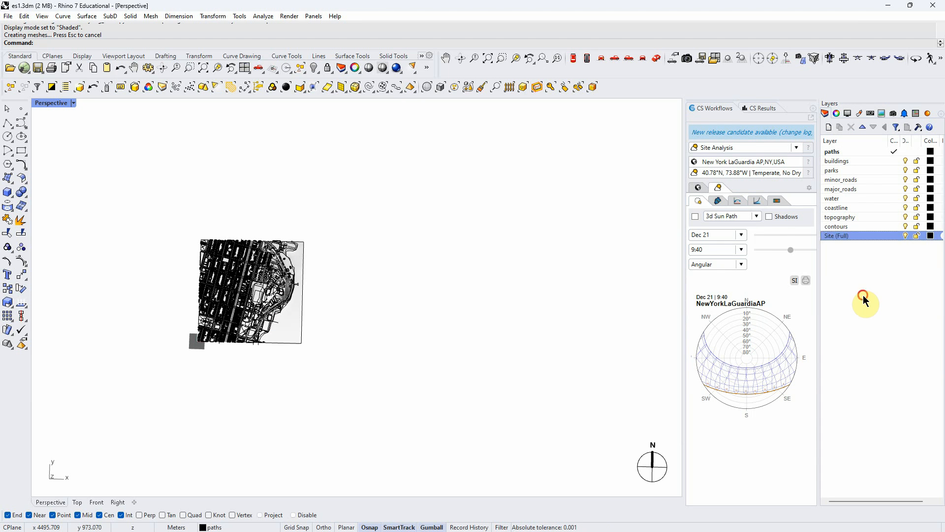
key(Return)
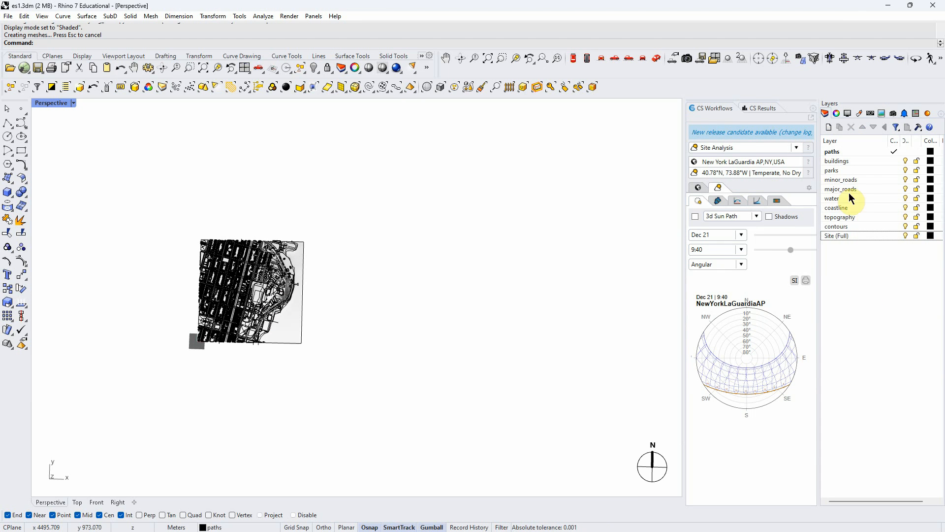
Step: Create a new layer named "Default" and move it to the start of the layer list
click(828, 127)
text(Default)
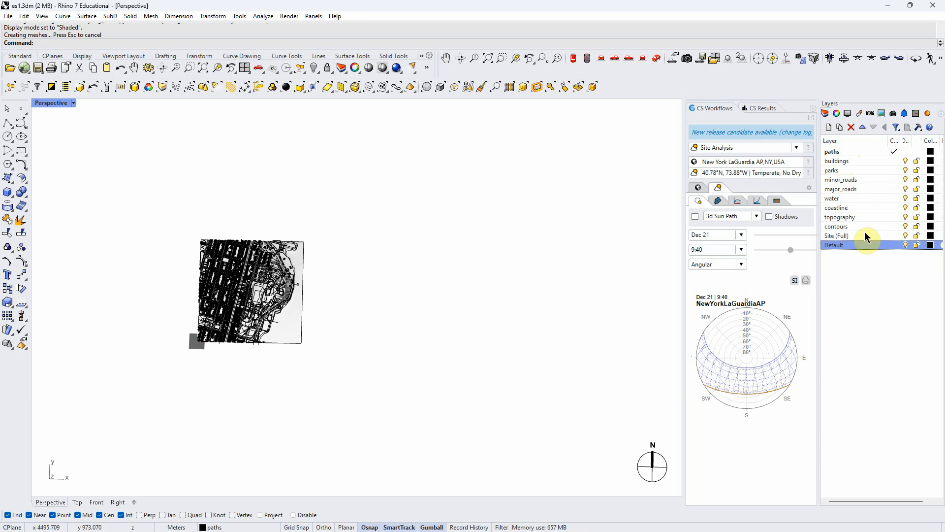
click(862, 127)
click(862, 127)
click(862, 127)
click(862, 128)
click(862, 127)
click(862, 128)
click(862, 127)
click(862, 128)
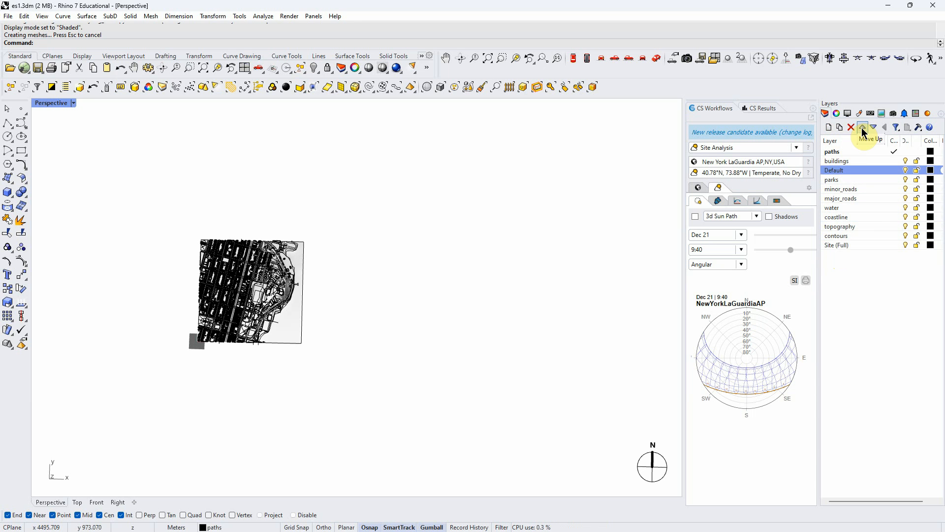
click(862, 127)
click(862, 128)
Step: Nest all the site layers from paths through contours as sublayers of Site (Full)
click(846, 162)
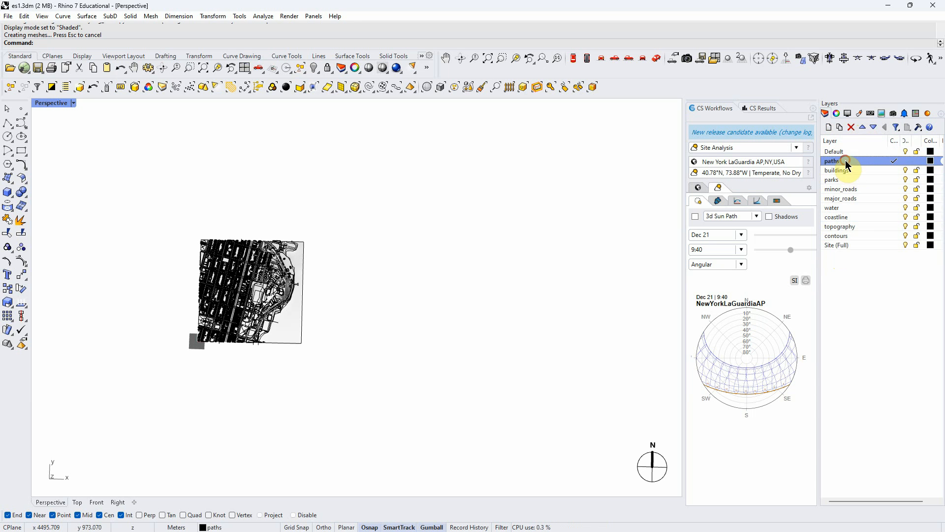
shift+click(861, 235)
drag(847, 164, 853, 246)
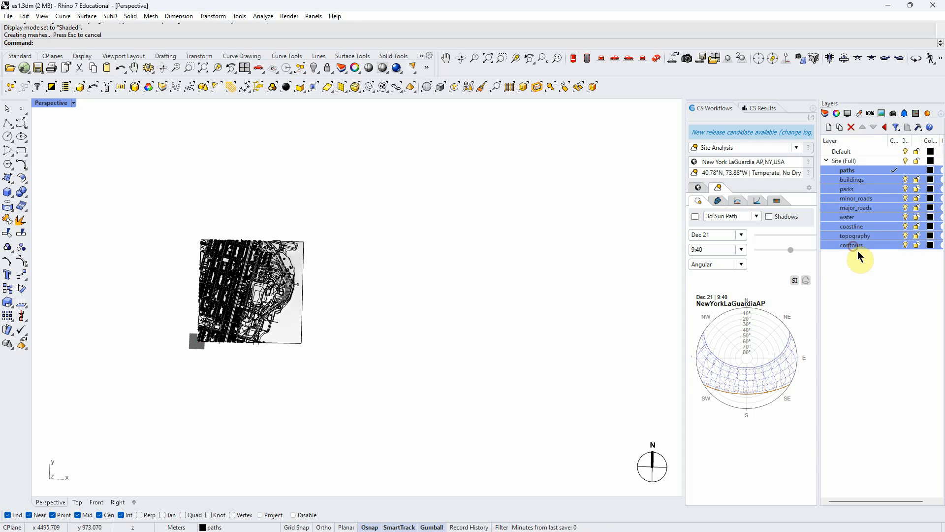
click(870, 275)
Step: Make Default the current layer
double_click(865, 152)
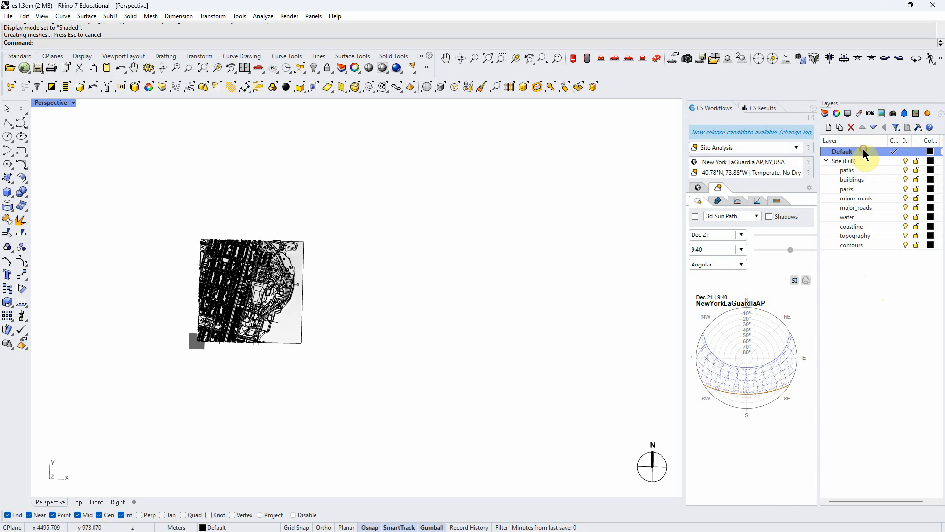
click(880, 311)
click(357, 316)
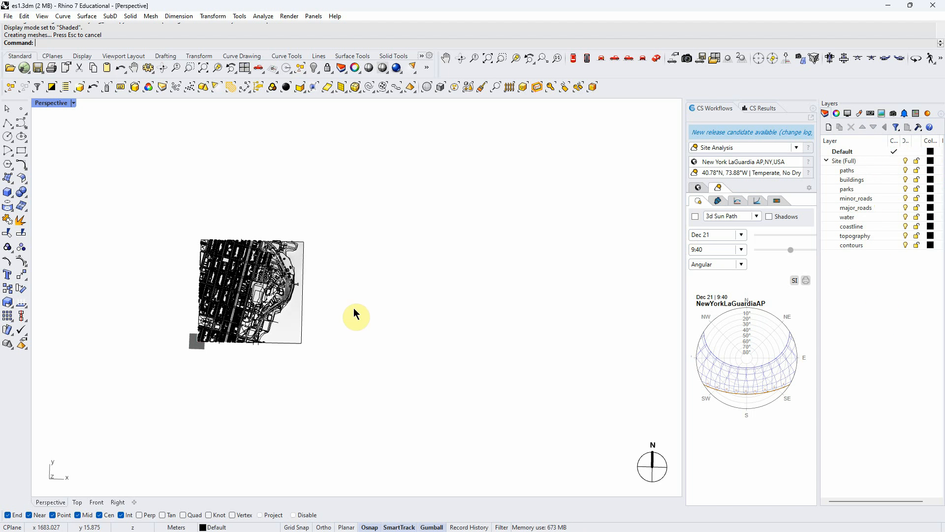
Step: Hide the Site (Full) layer and show it again to check which geometry it controls
scroll(211, 311, up, 3)
click(906, 160)
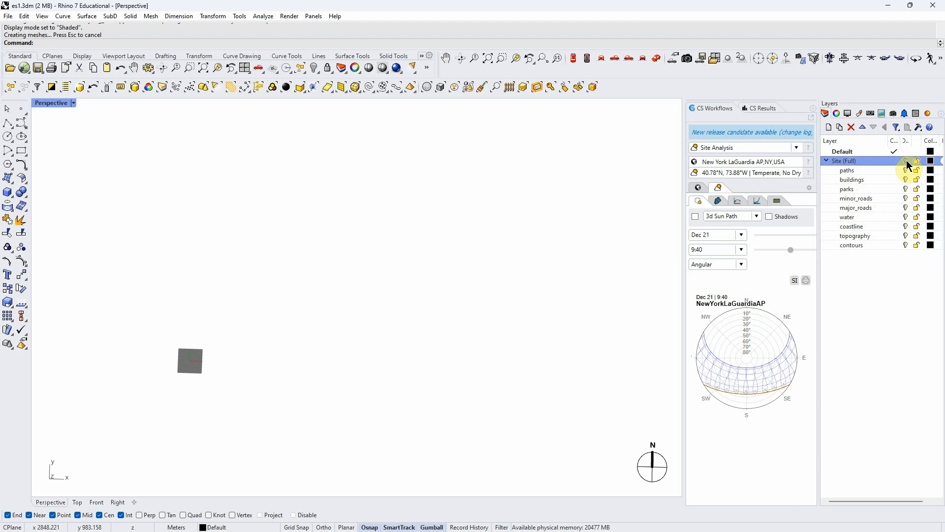
click(906, 161)
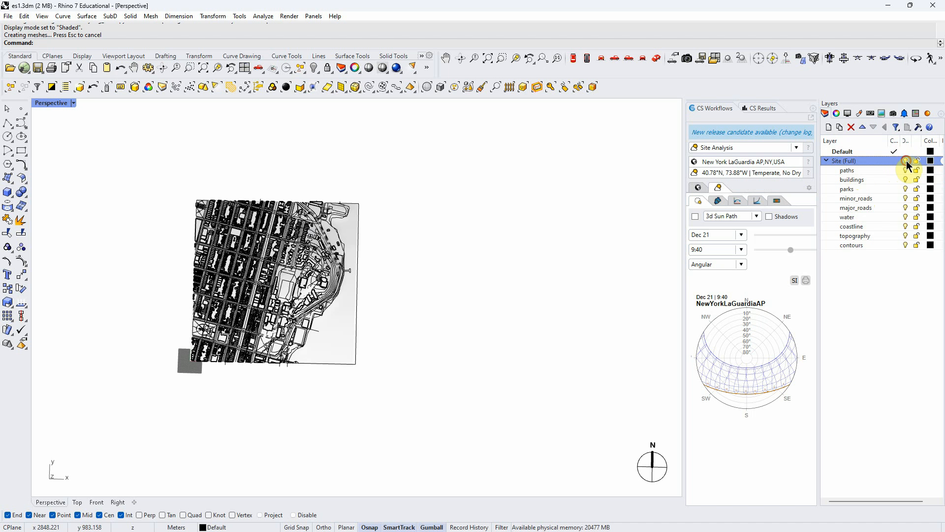
Step: Turn off the grid in the Perspective viewport's display settings
click(847, 114)
click(884, 391)
scroll(202, 351, up, 4)
scroll(215, 341, down, 2)
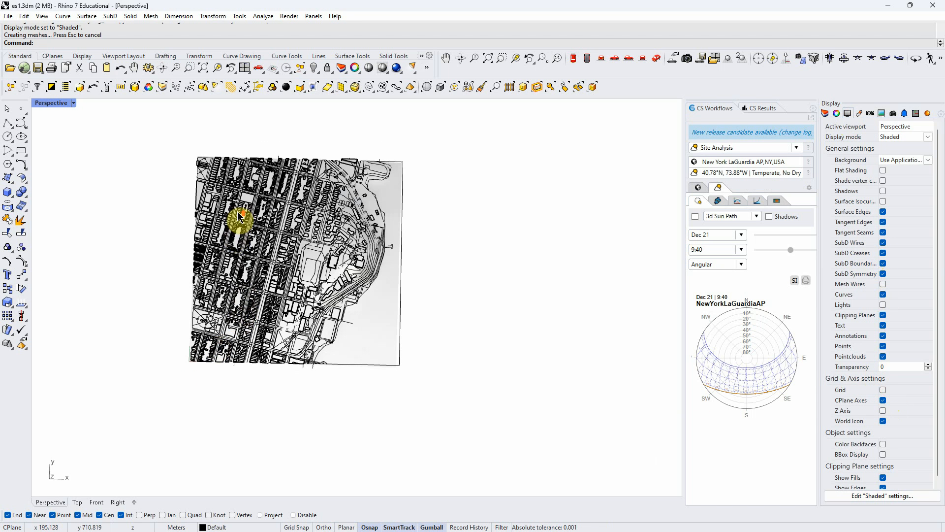
scroll(238, 217, up, 1)
Step: Duplicate the Site (Full) layer together with all its sublayers and their objects
click(825, 114)
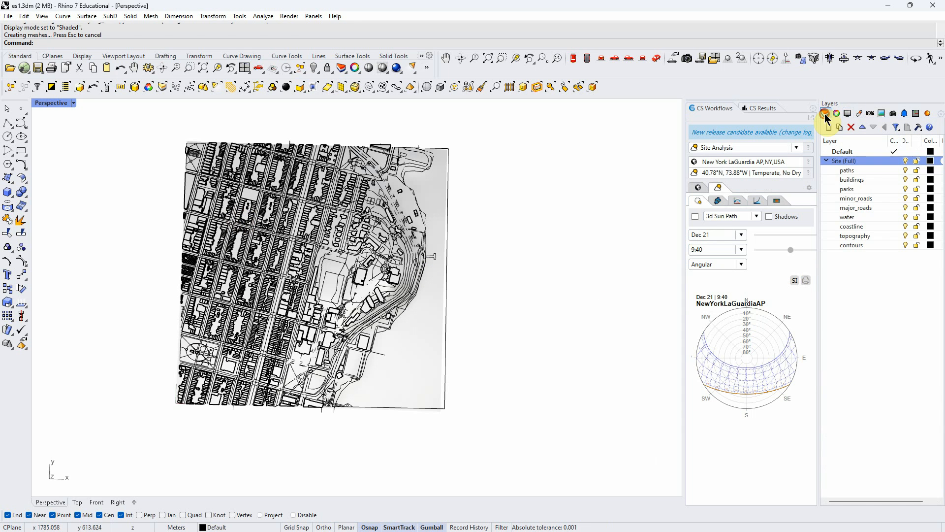
right_click(846, 162)
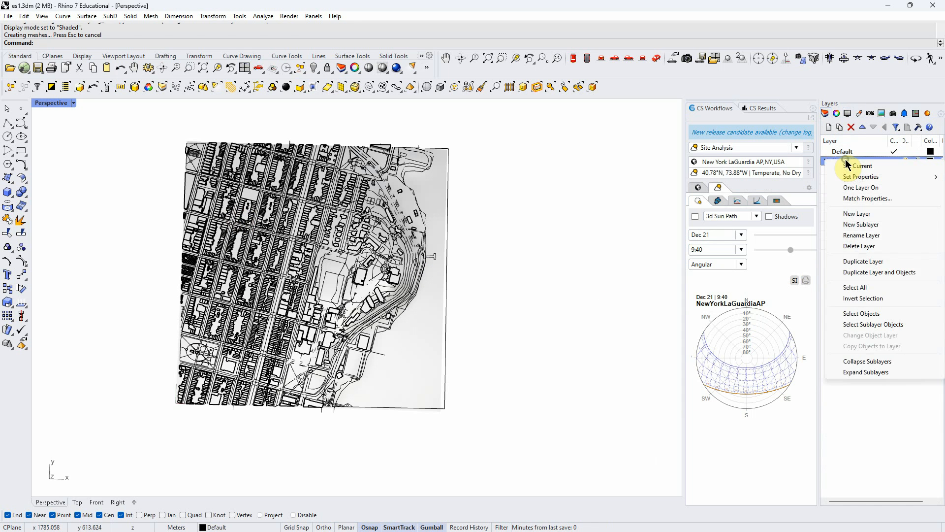
click(880, 272)
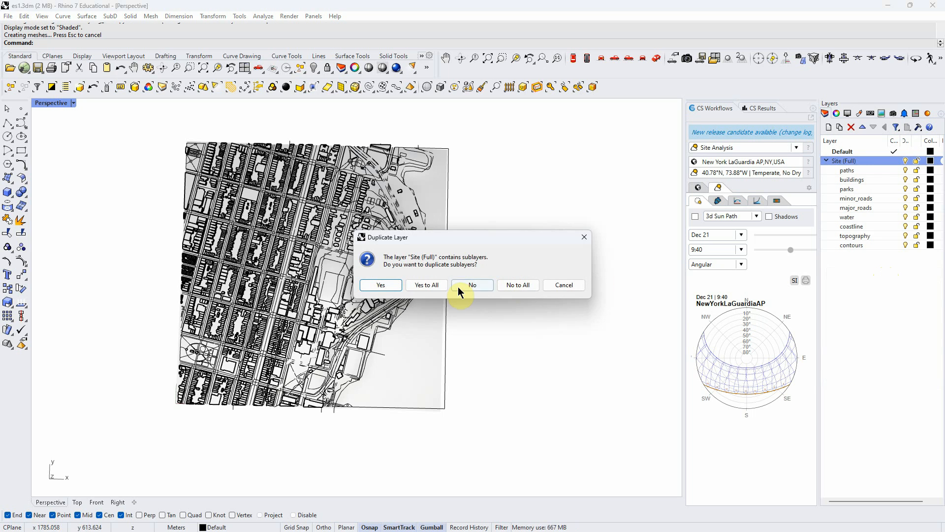
click(427, 285)
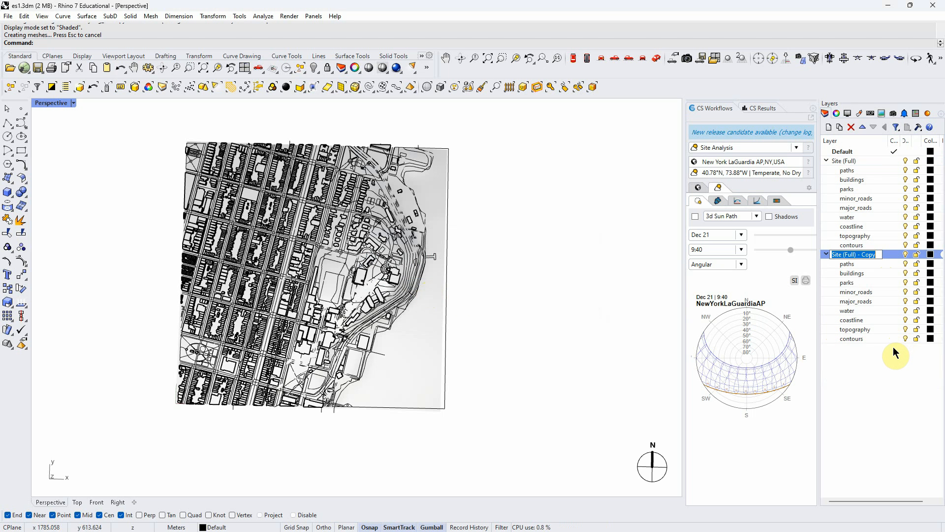
click(887, 382)
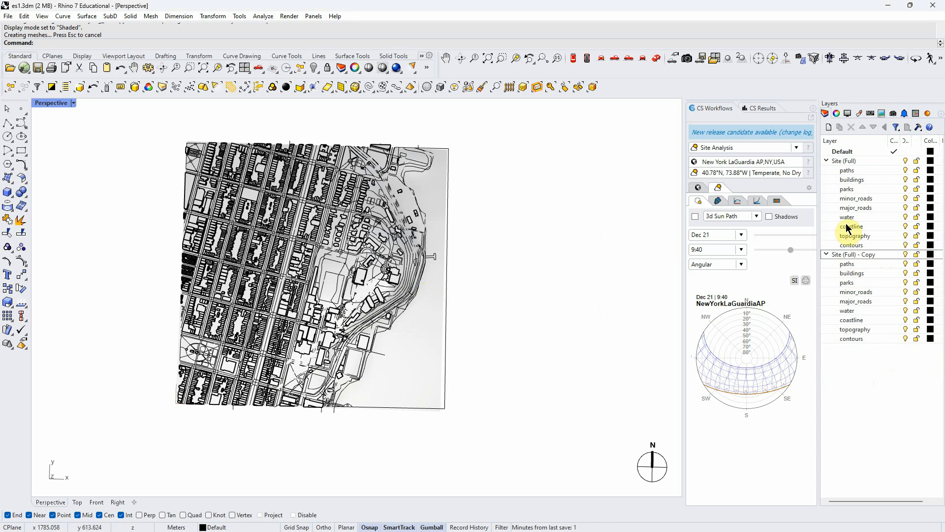
right_click(843, 162)
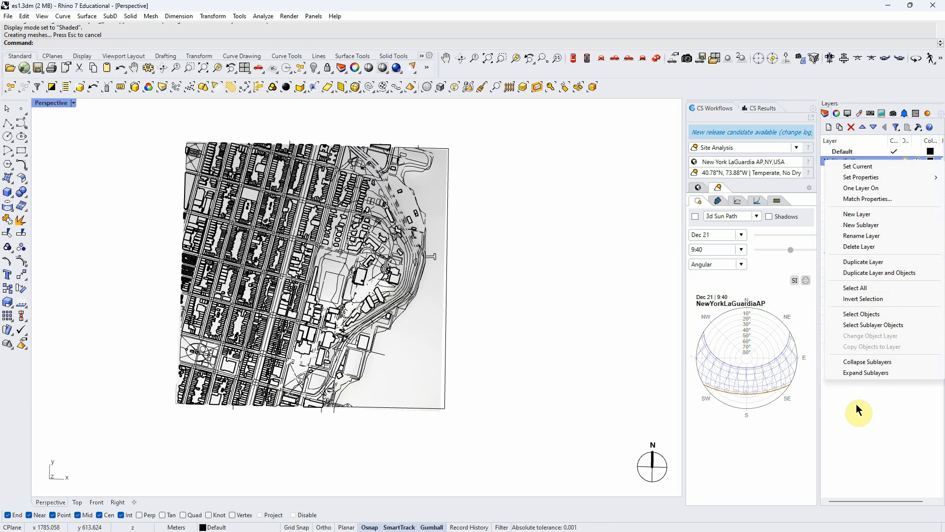
click(882, 273)
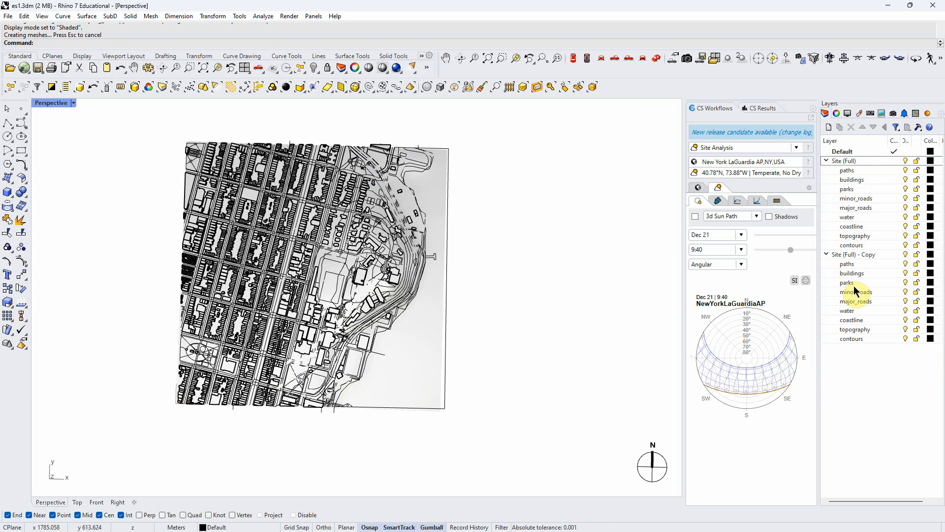
Step: Rename the copied parent layer as Site (Trim)
click(851, 255)
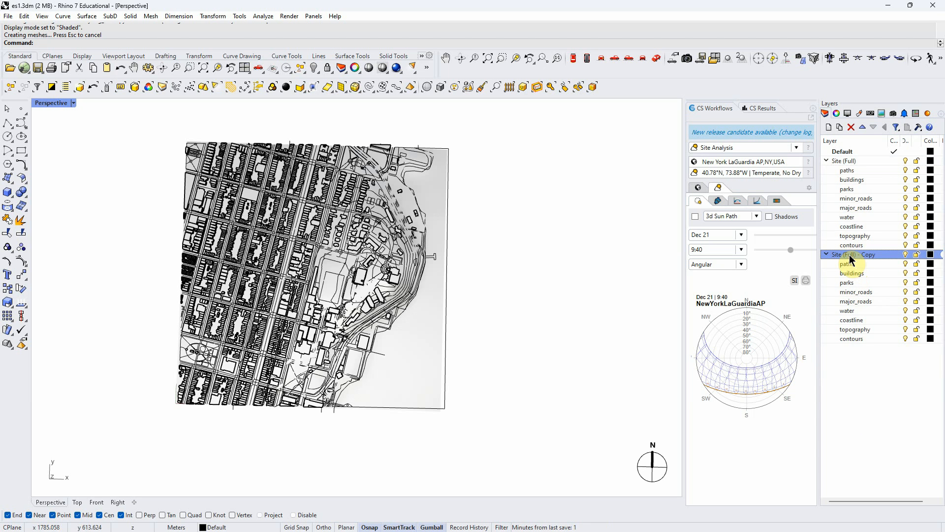
click(849, 255)
drag(846, 257, 887, 256)
text((Trim))
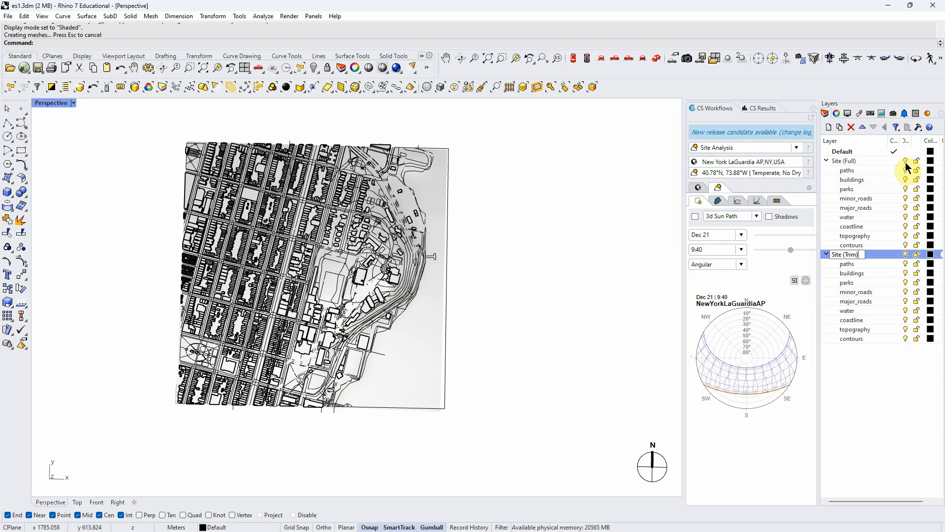
key(Return)
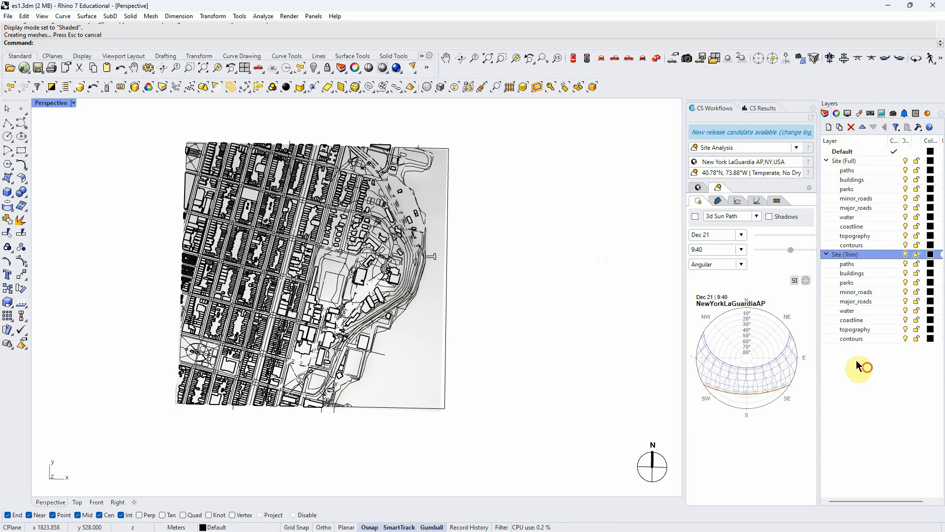
Step: Hide the Site (Full) layer and collapse its sublayer list, keeping the Site (Trim) sublayers listed
click(906, 161)
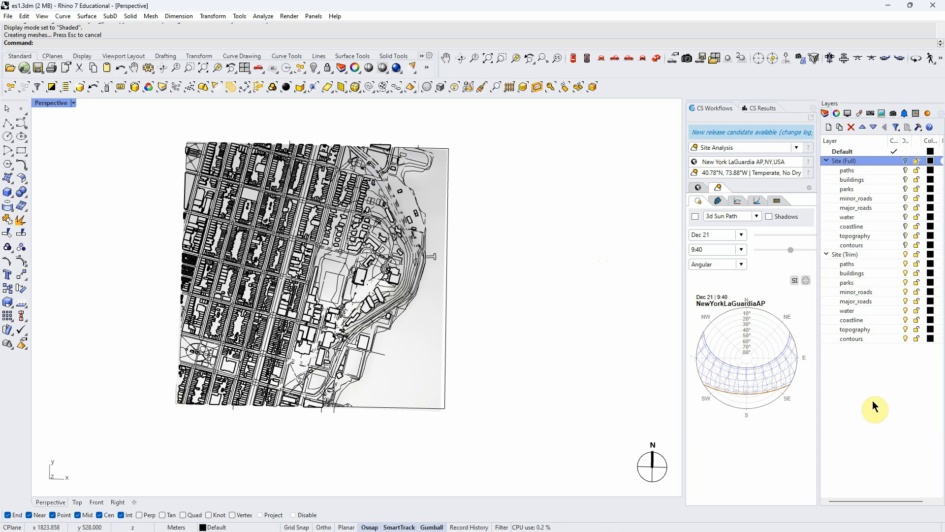
click(877, 416)
click(833, 256)
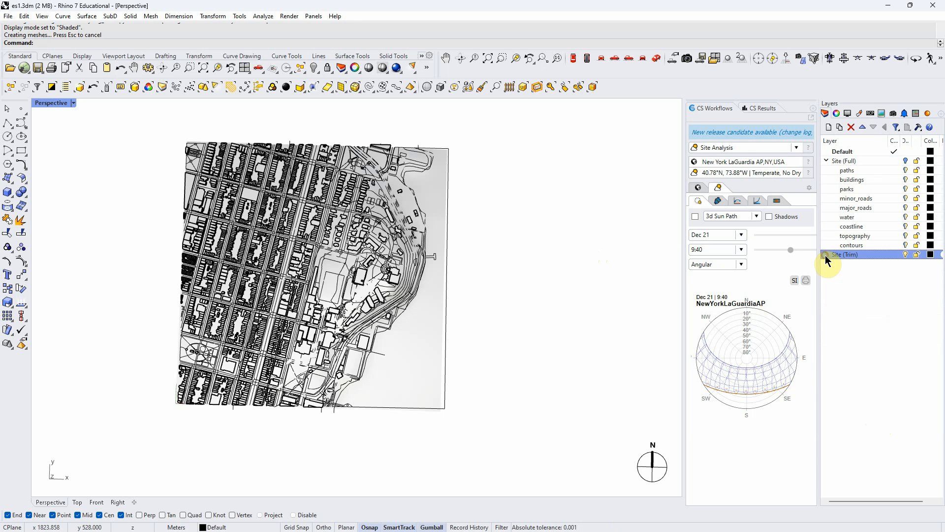
click(827, 161)
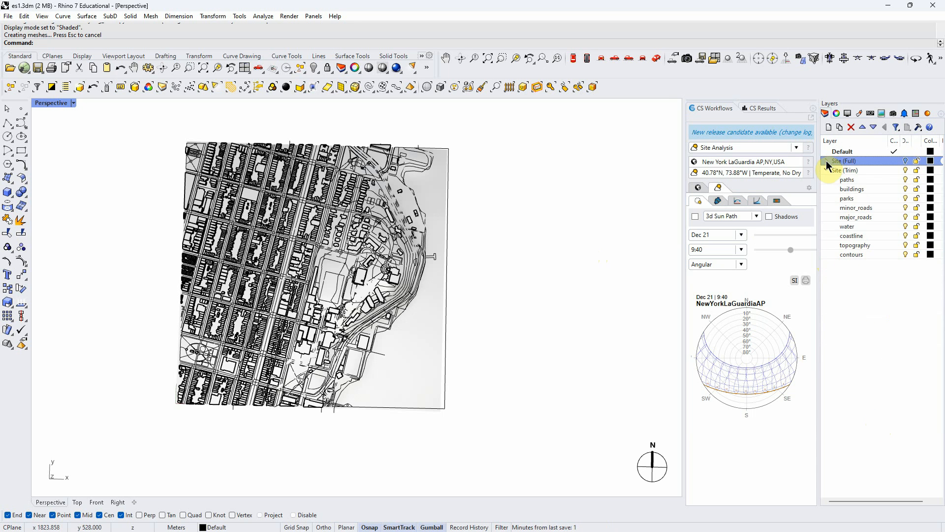
Step: Create a new layer named Tools and move it above Site (Full)
click(829, 128)
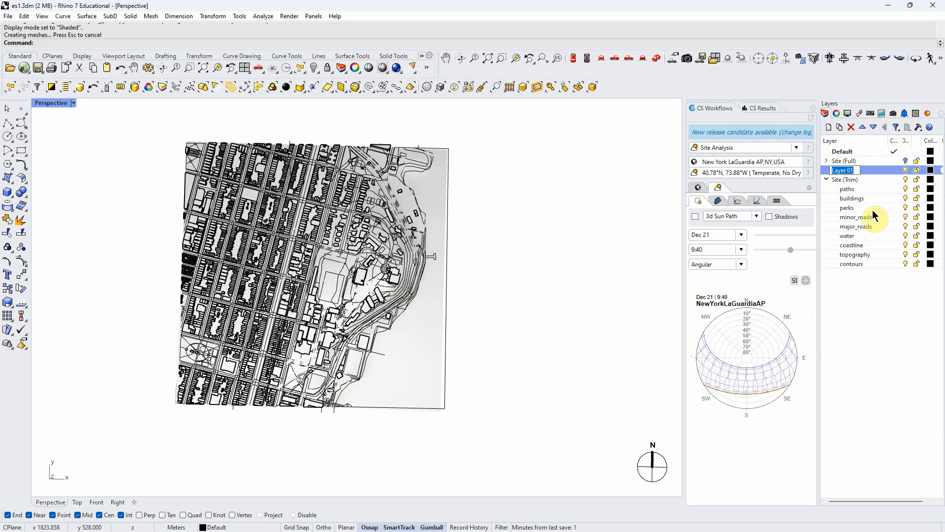
text(Tools)
key(Return)
click(863, 127)
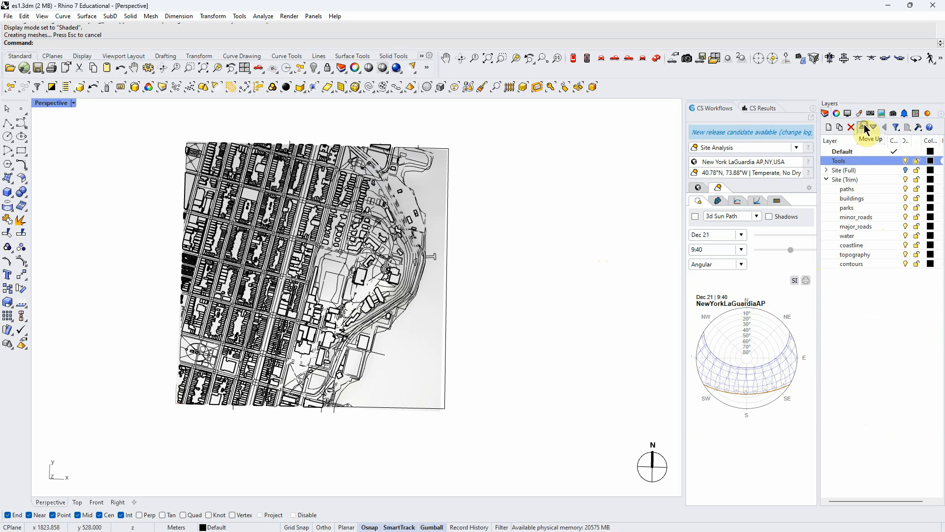
Step: Add a sublayer named Trim under the Tools layer
click(841, 127)
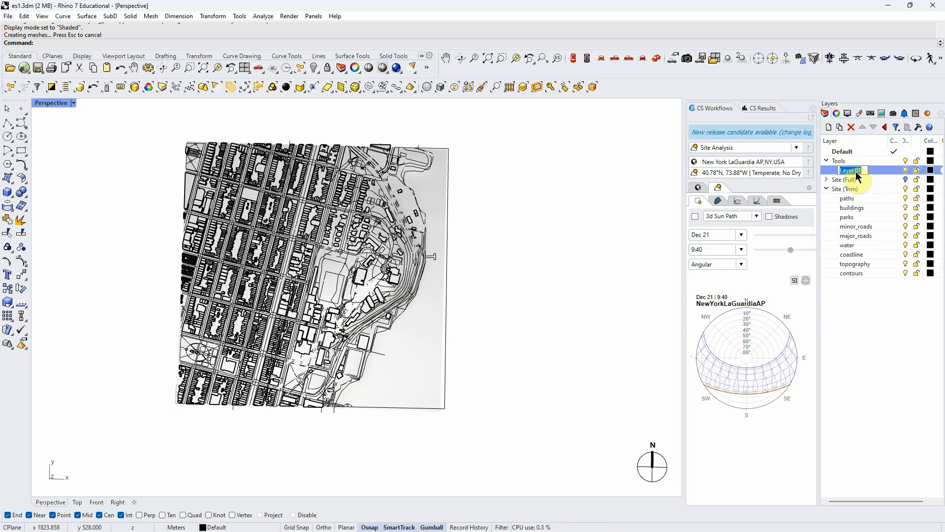
text(Ti)
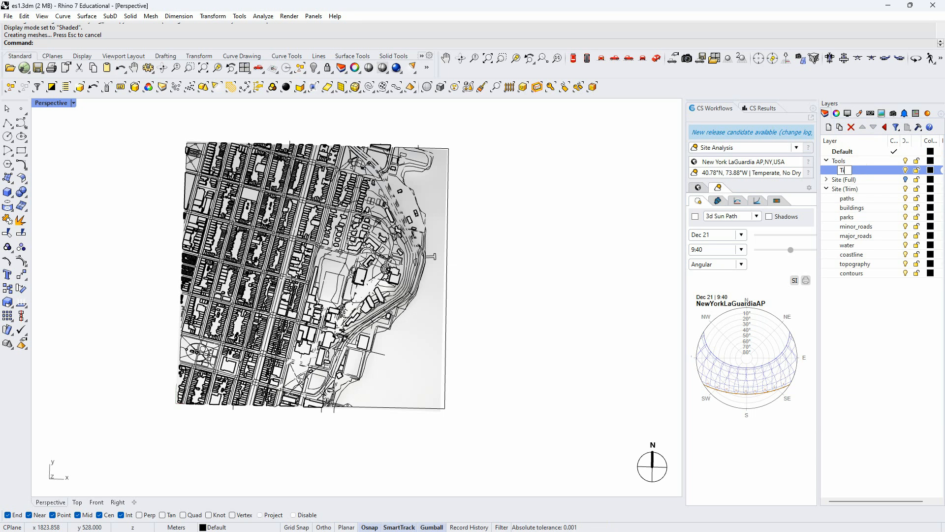
text(rim)
click(857, 176)
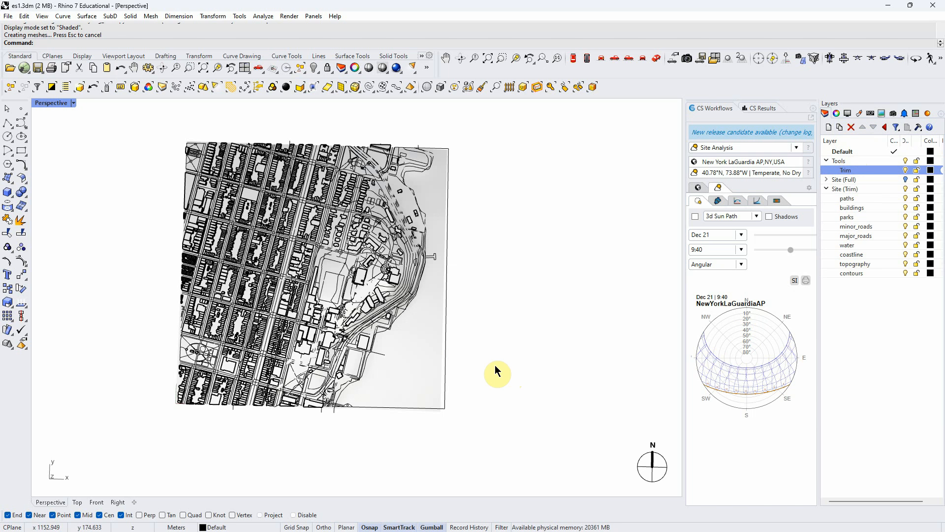
Step: In the Top view, draw a rectangle from the sports field's northwest corner across the campus to the water southeast of it
click(574, 60)
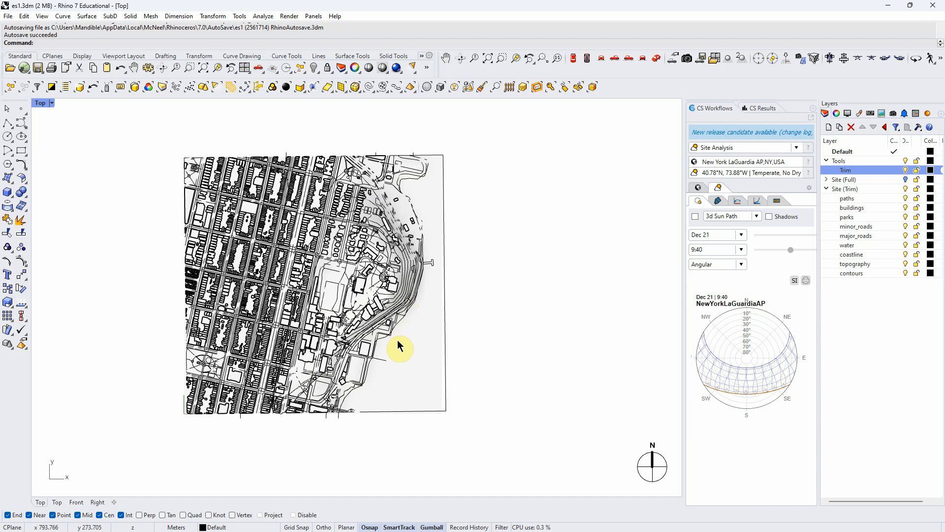
scroll(383, 348, up, 1)
scroll(284, 260, up, 1)
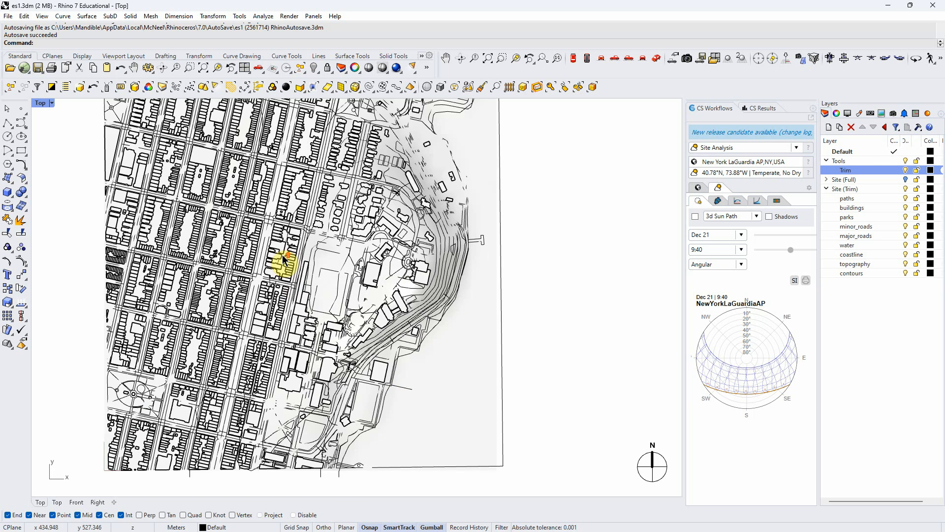
scroll(284, 259, up, 1)
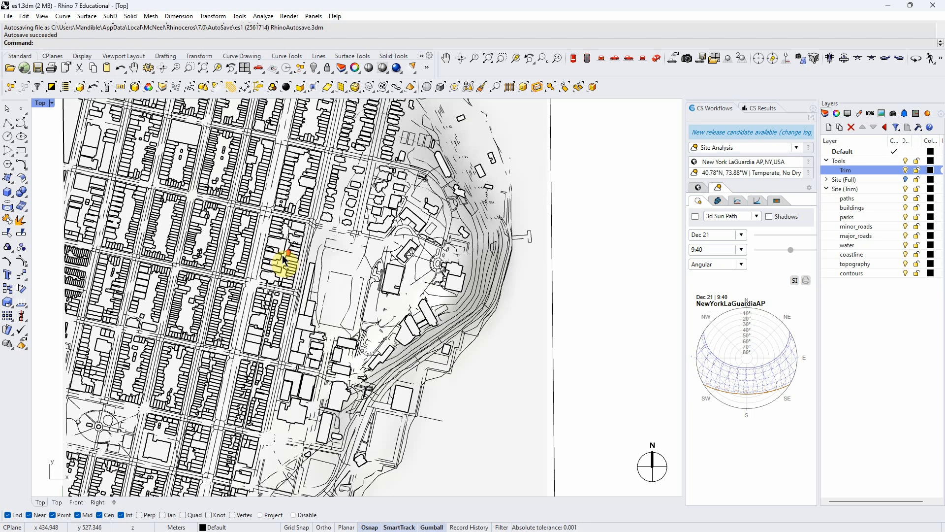
click(24, 149)
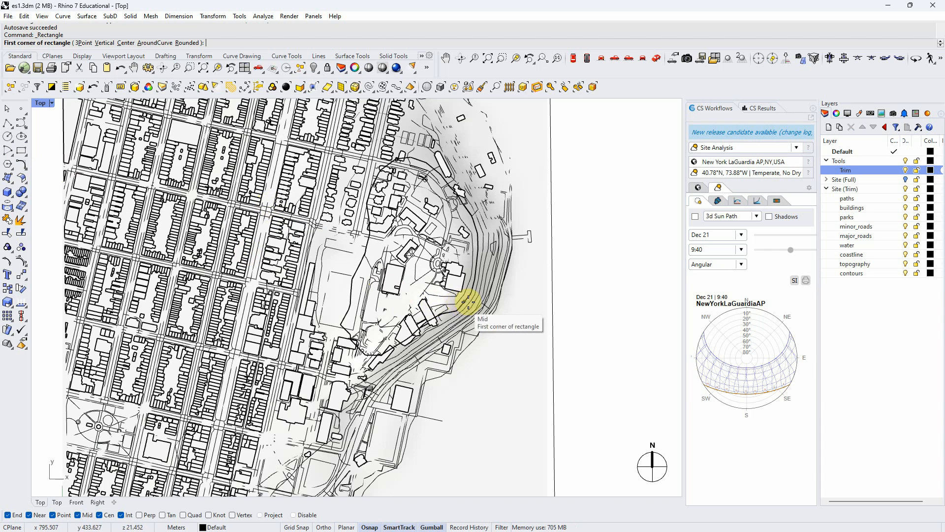
scroll(438, 282, up, 1)
scroll(439, 282, up, 5)
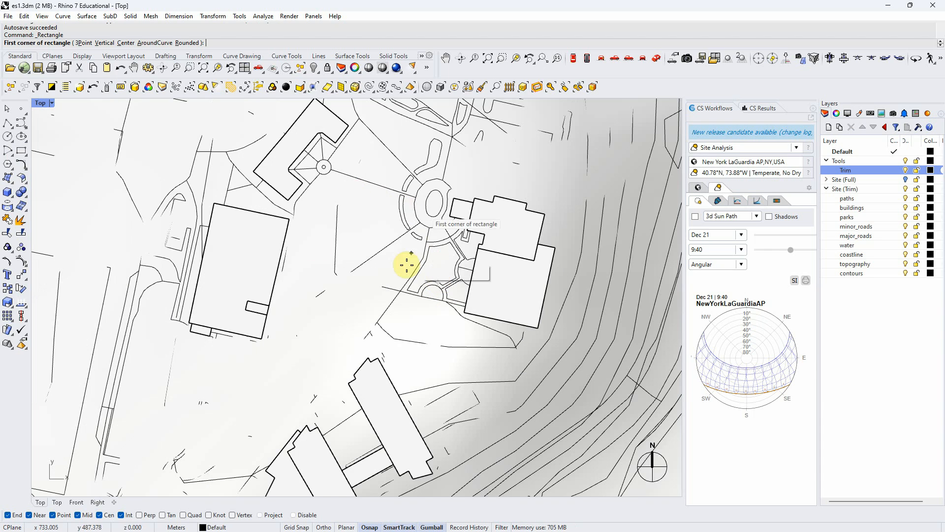
scroll(313, 291, down, 5)
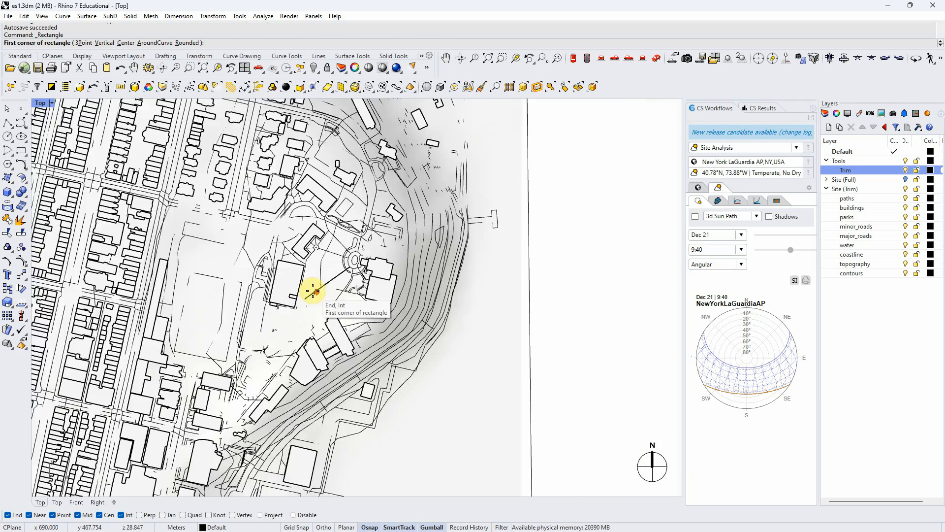
scroll(350, 290, down, 2)
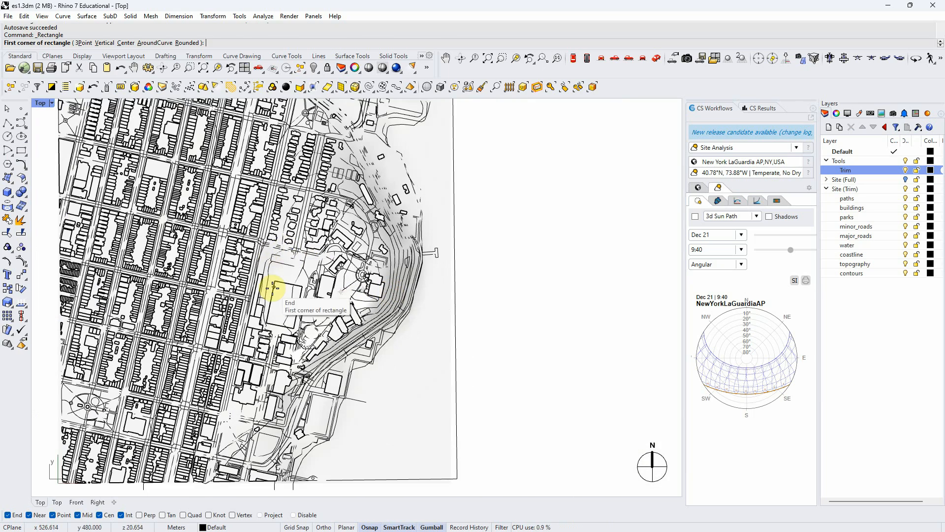
scroll(291, 306, up, 2)
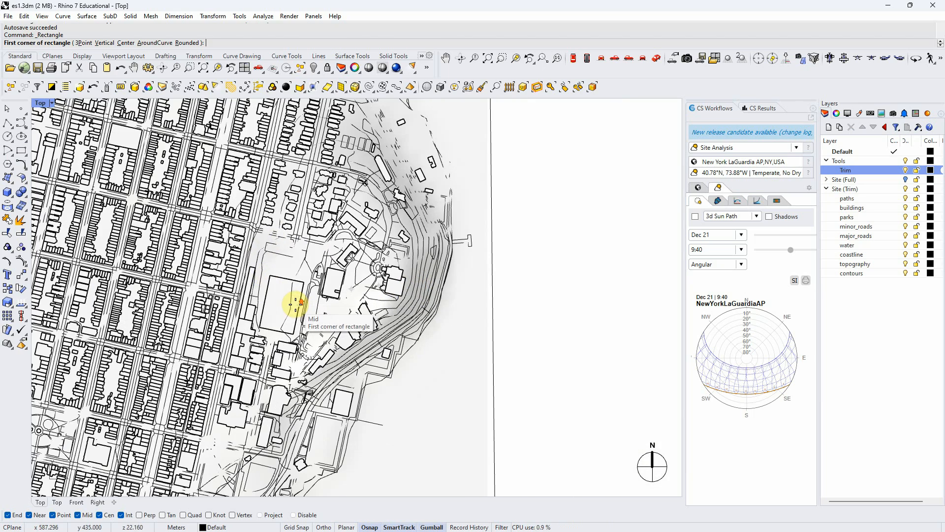
click(256, 211)
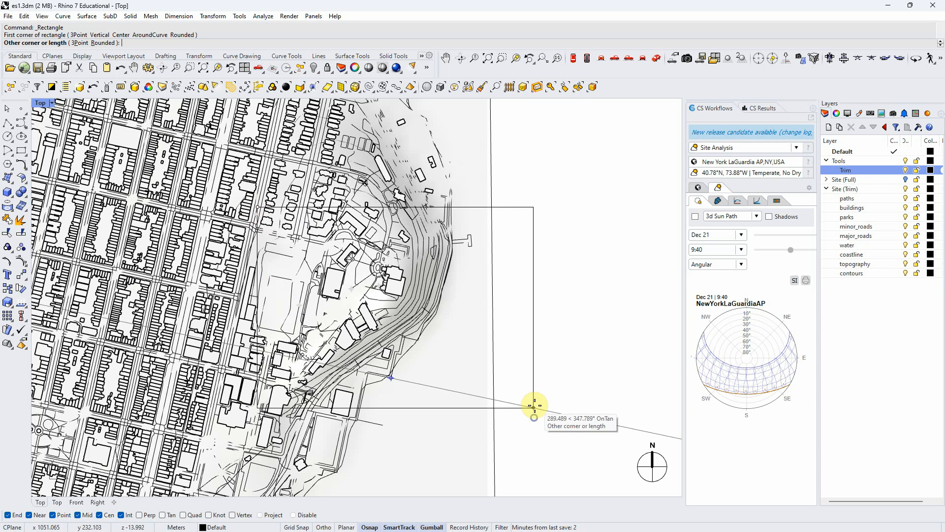
click(478, 377)
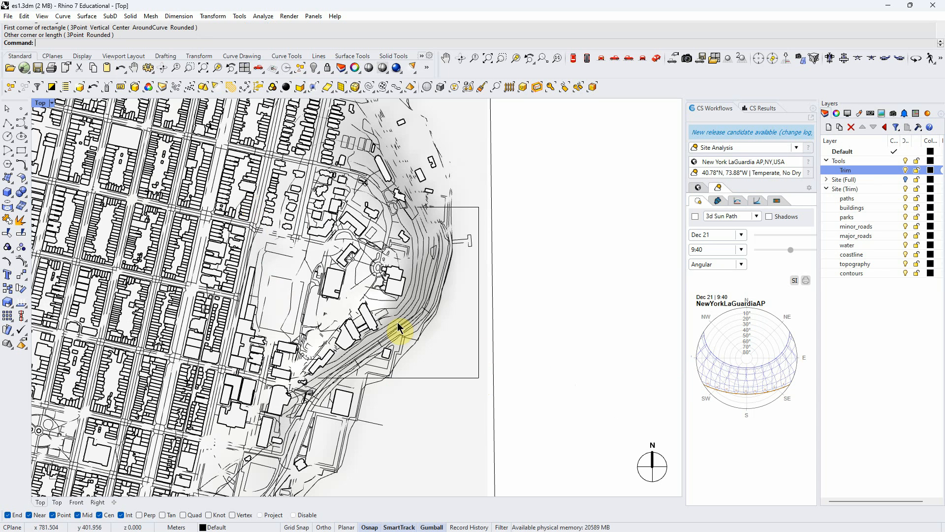
scroll(654, 468, up, 2)
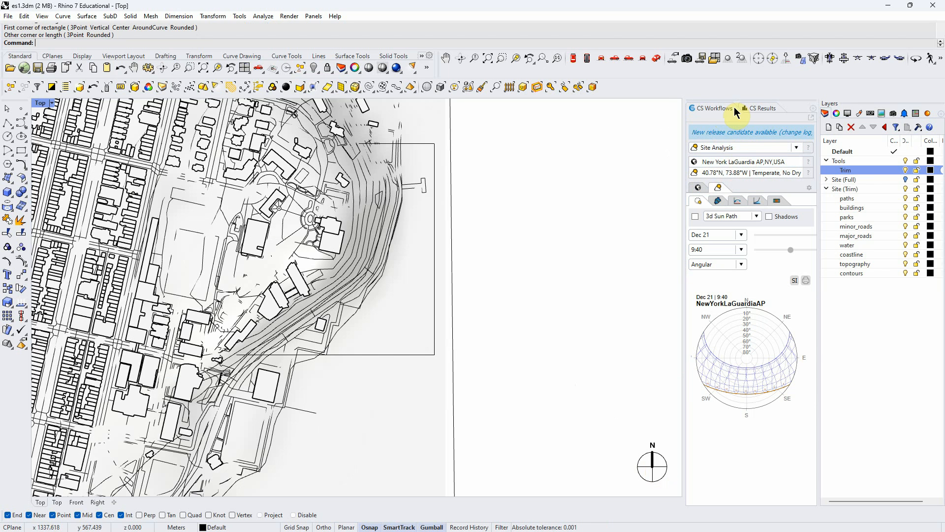
scroll(597, 272, down, 4)
scroll(512, 317, up, 3)
scroll(392, 212, up, 2)
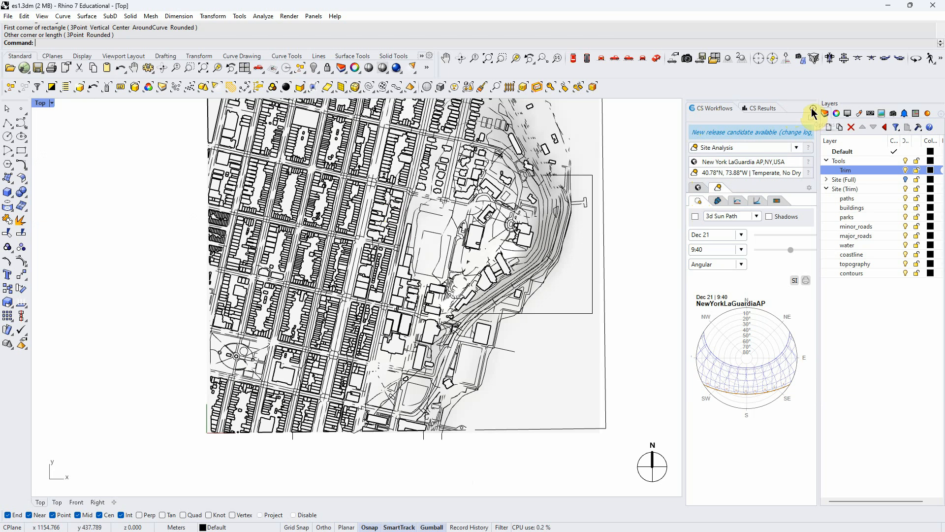
click(62, 149)
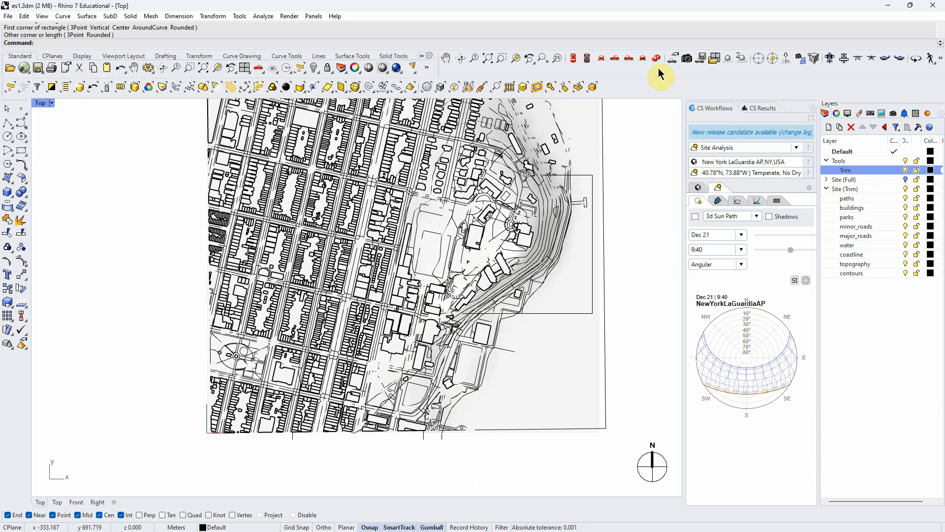
Step: Show the ClimateStudio toolbar and start its Site Analysis workflow
click(419, 56)
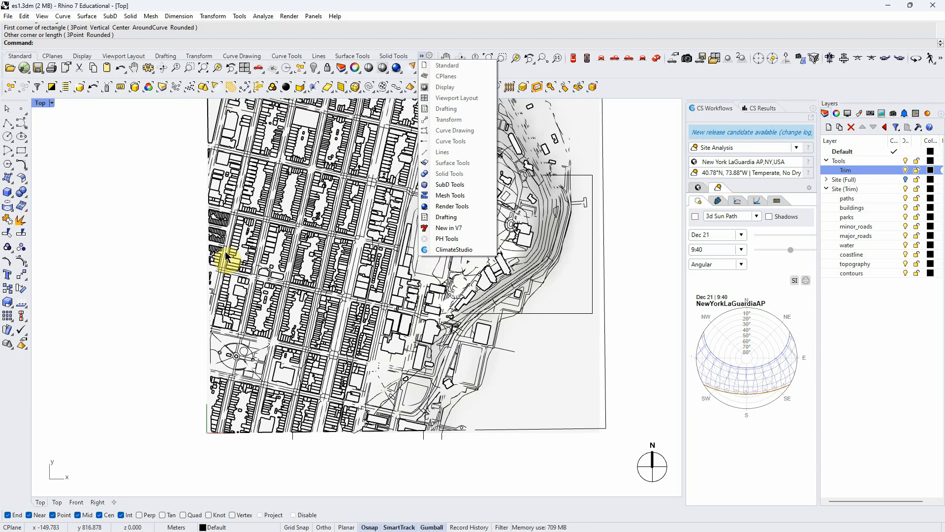
click(452, 250)
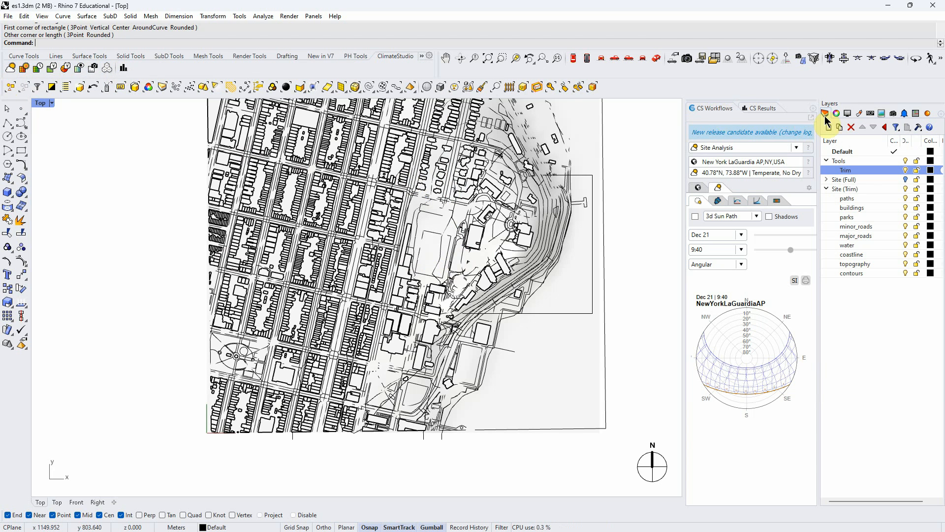
click(10, 70)
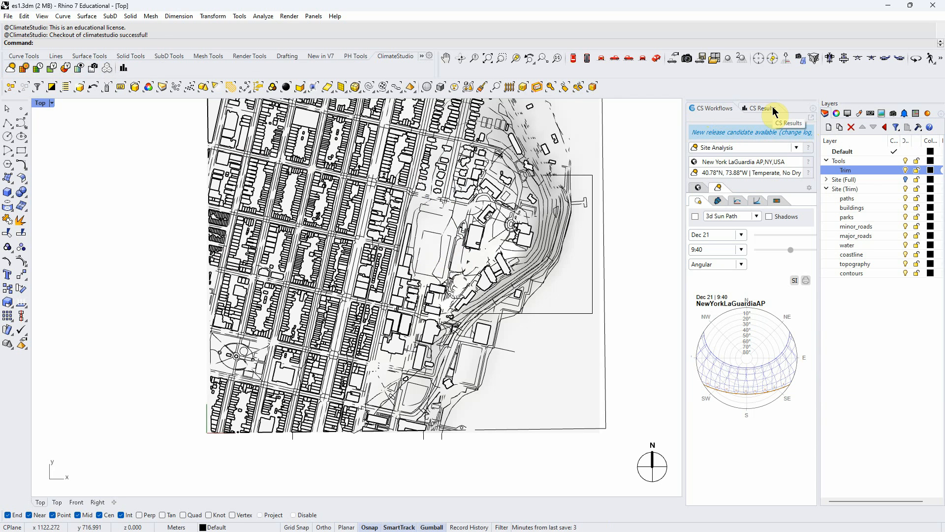
Step: Hide the CS Results panel and show it again beside CS Workflows
click(813, 109)
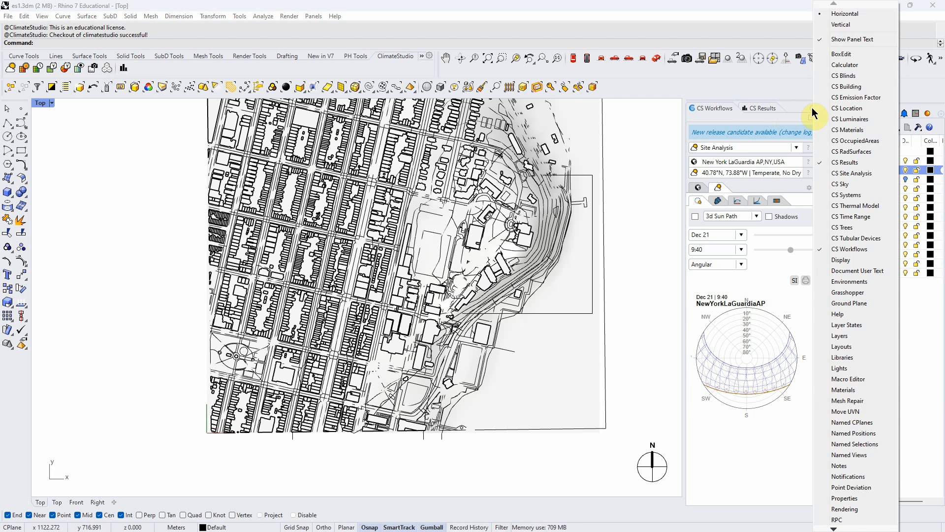
click(850, 163)
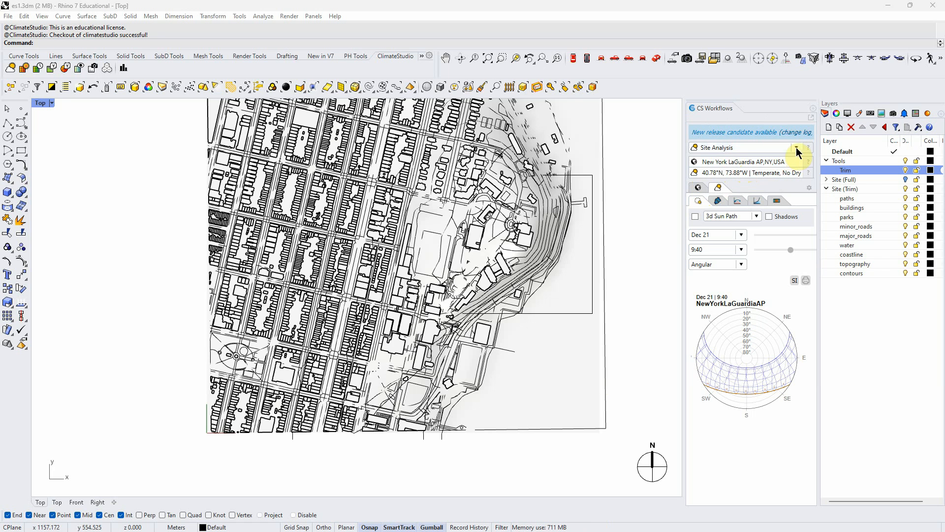
click(812, 107)
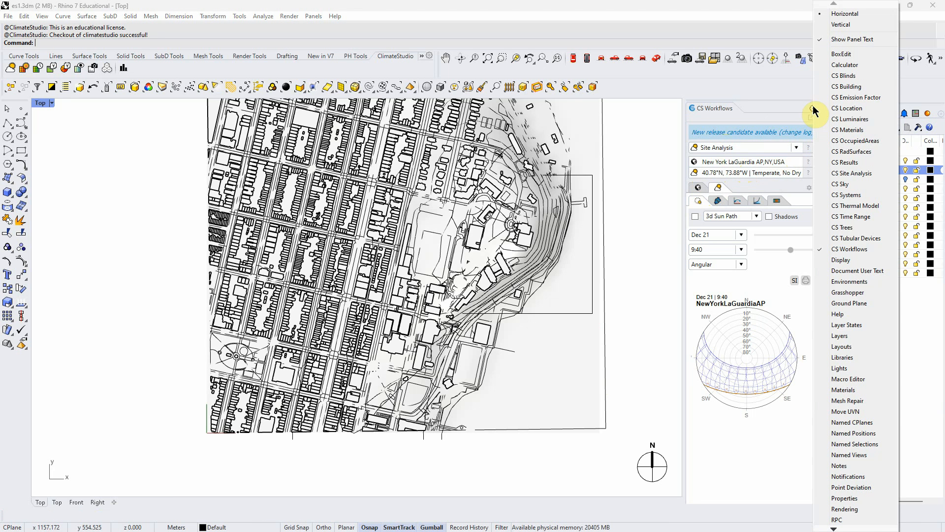
click(849, 165)
Step: Look at the CS Results panel and return to the CS Workflows panel
click(717, 109)
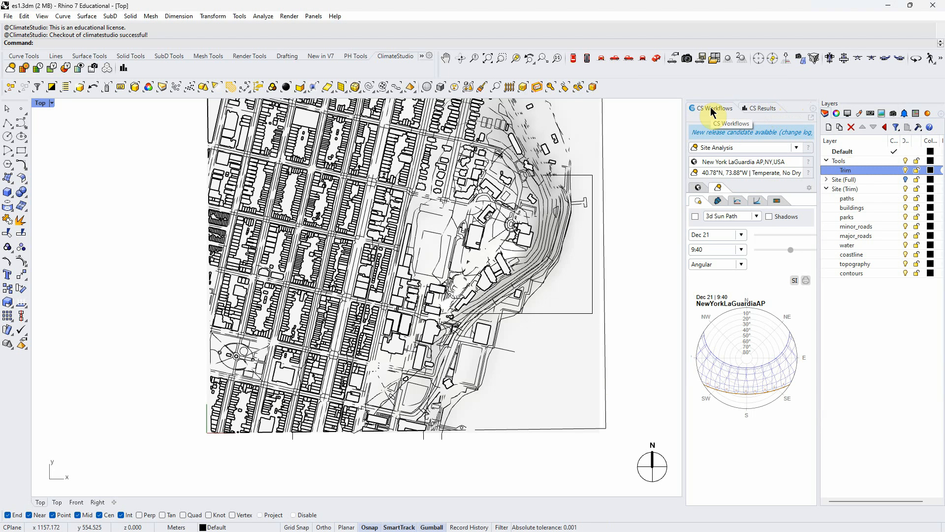
click(766, 109)
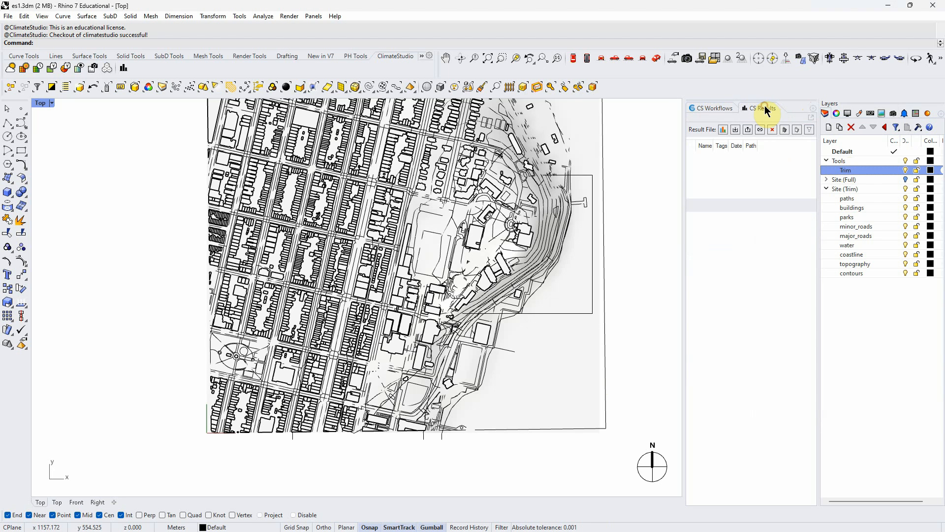
click(704, 110)
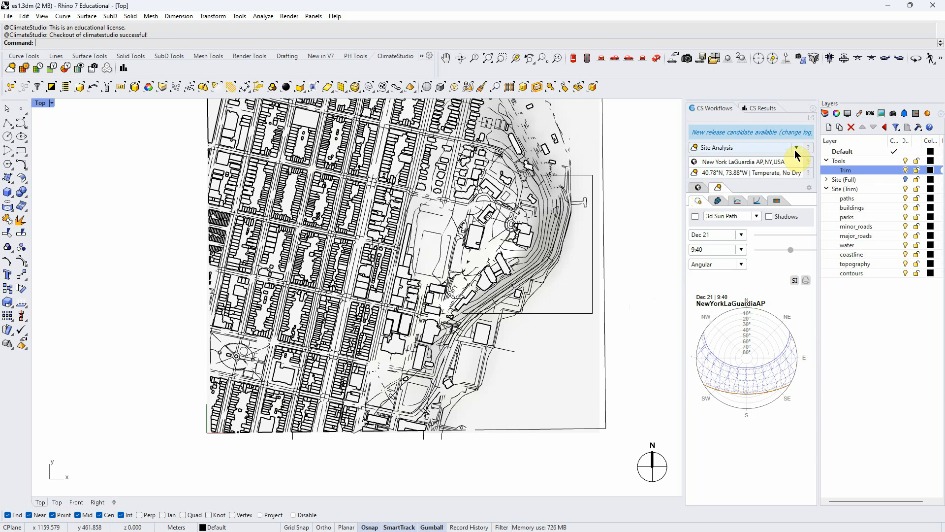
Step: View the site's location and climate data, and look through the available ClimateStudio workflows, keeping Site Analysis
click(699, 188)
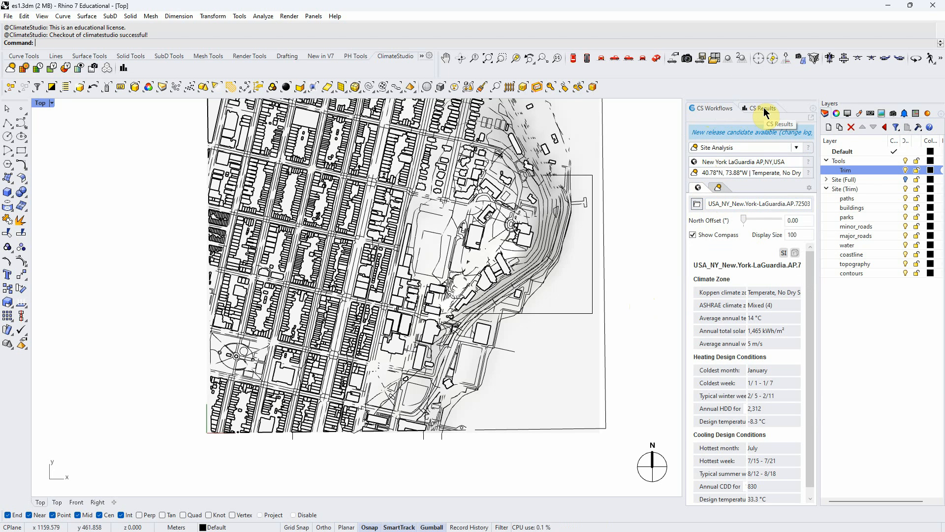
click(798, 148)
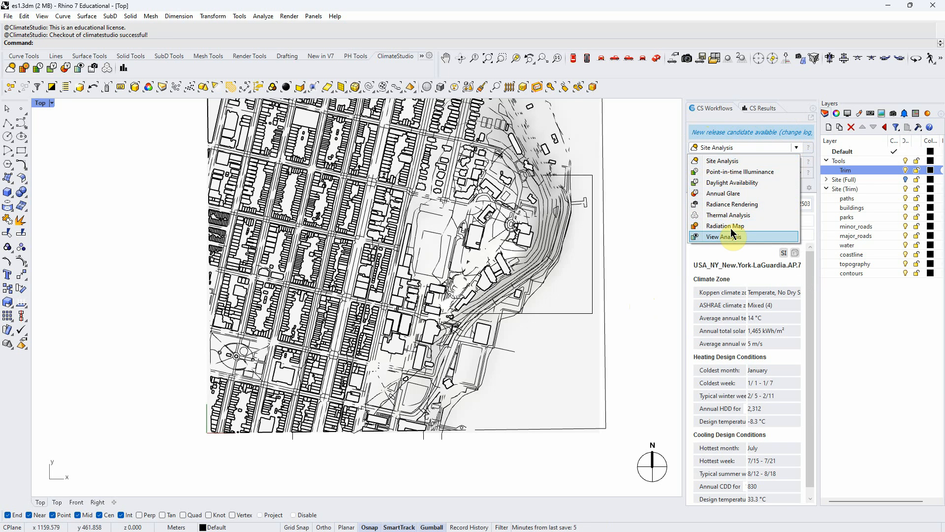
click(795, 148)
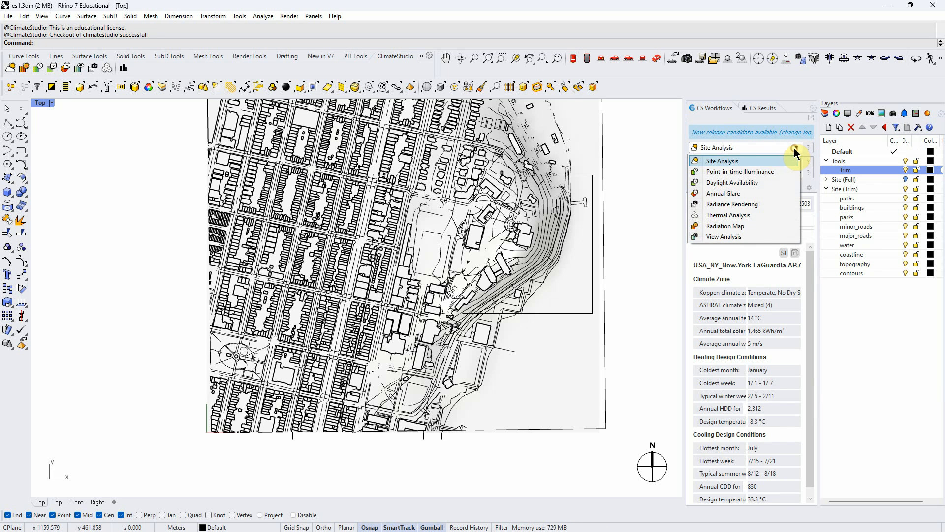
click(728, 117)
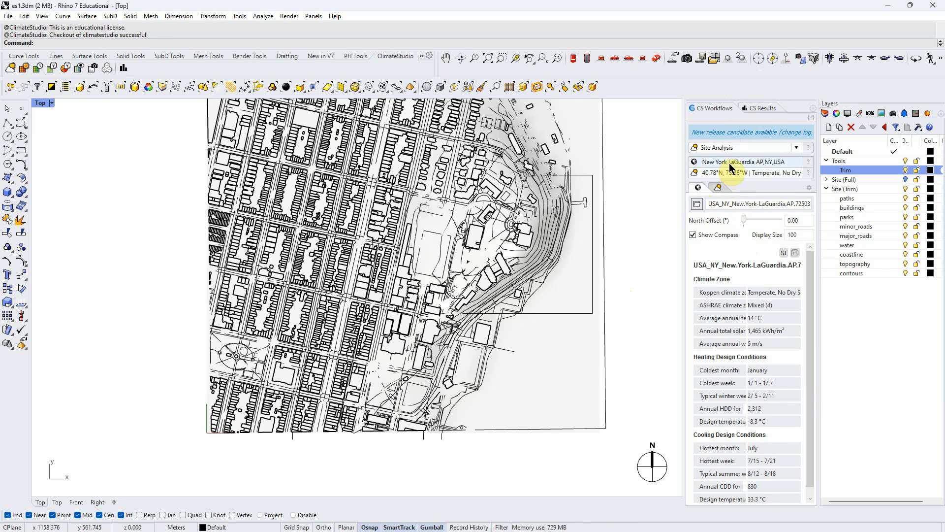
Step: Search the weather file library for New York and leave it without choosing a different file
click(700, 204)
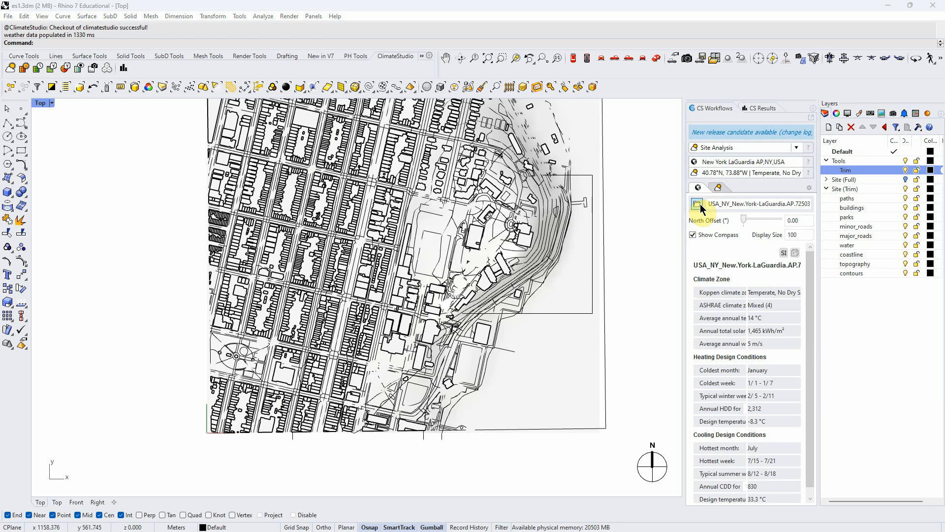
scroll(257, 205, down, 10)
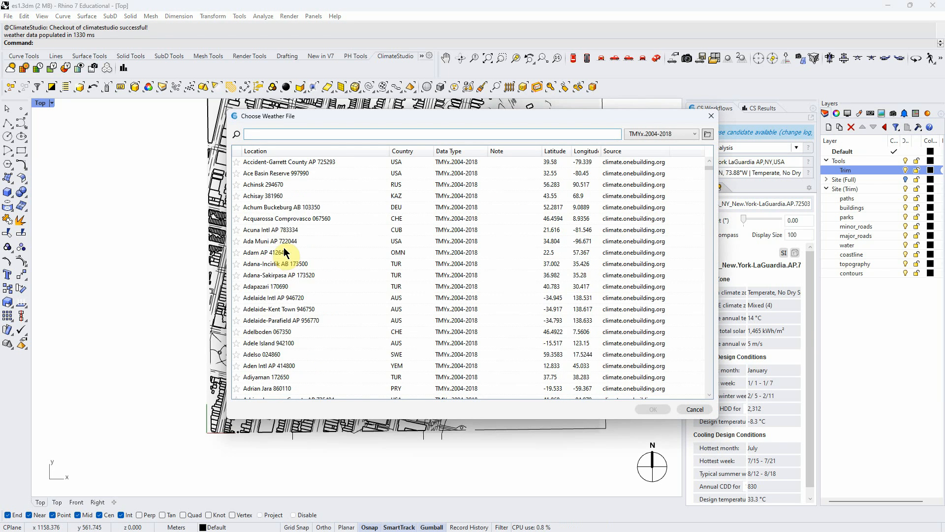
click(280, 134)
text(New y)
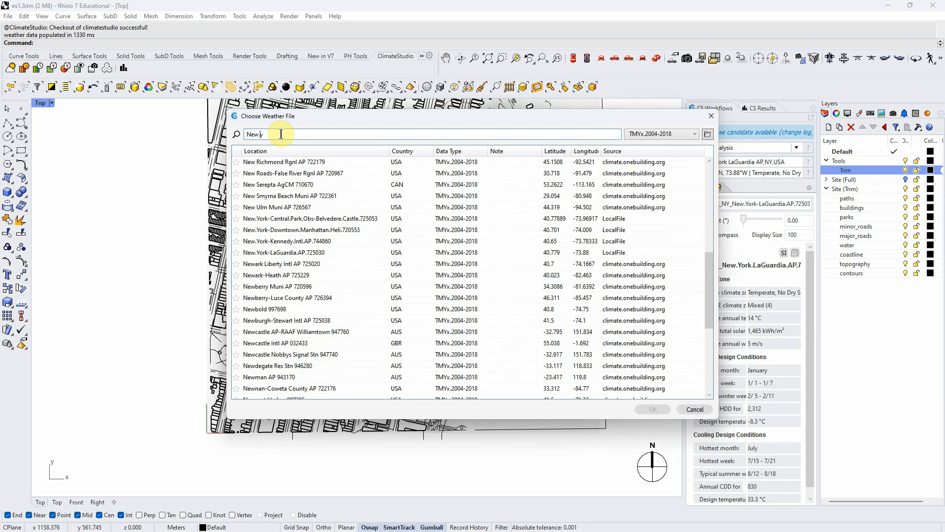
text(ork)
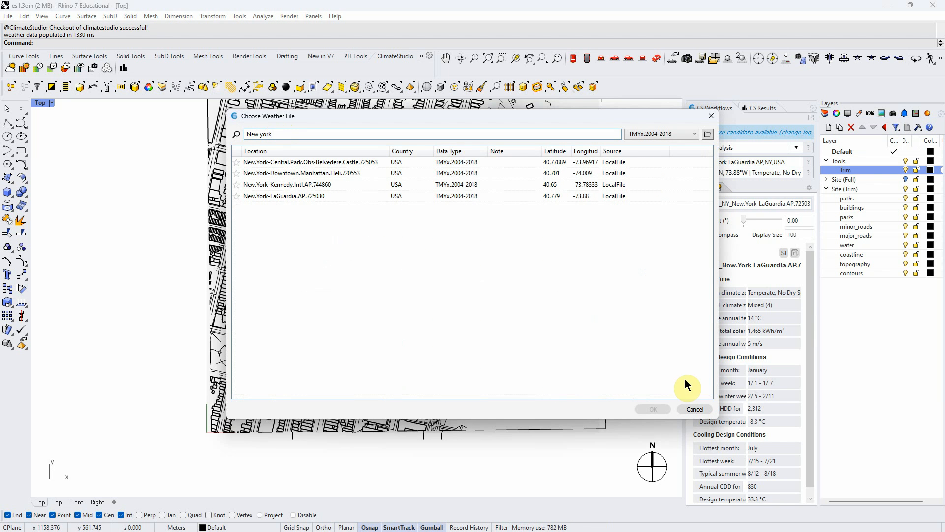
click(692, 410)
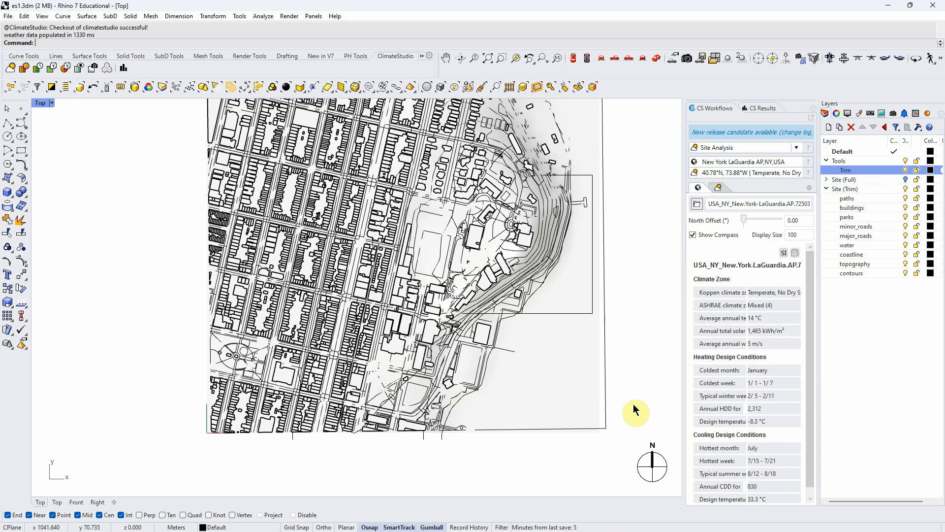
Step: Turn the compass display off and on again, and examine the rectangle around the campus in the Top view
click(693, 236)
click(693, 235)
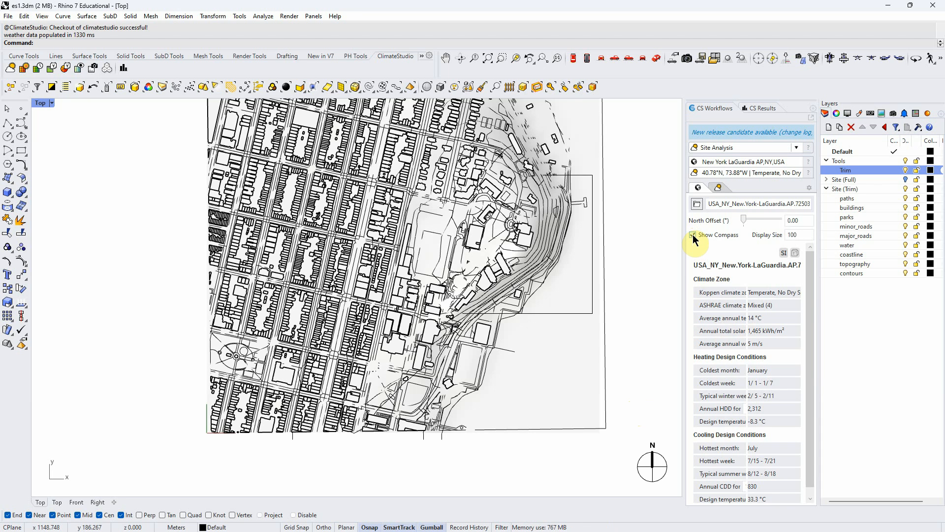
mouse_move(648, 375)
right_down()
mouse_move(597, 356)
mouse_move(655, 380)
right_up()
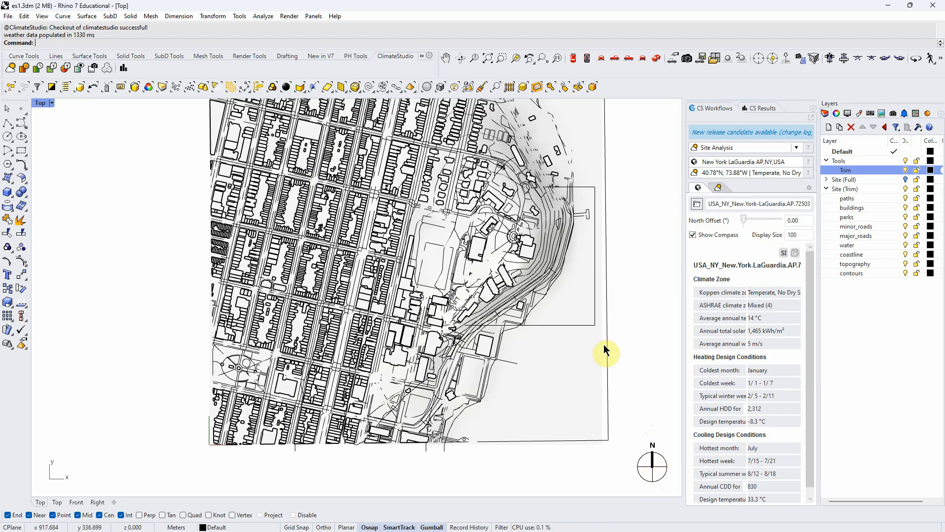
scroll(563, 199, up, 3)
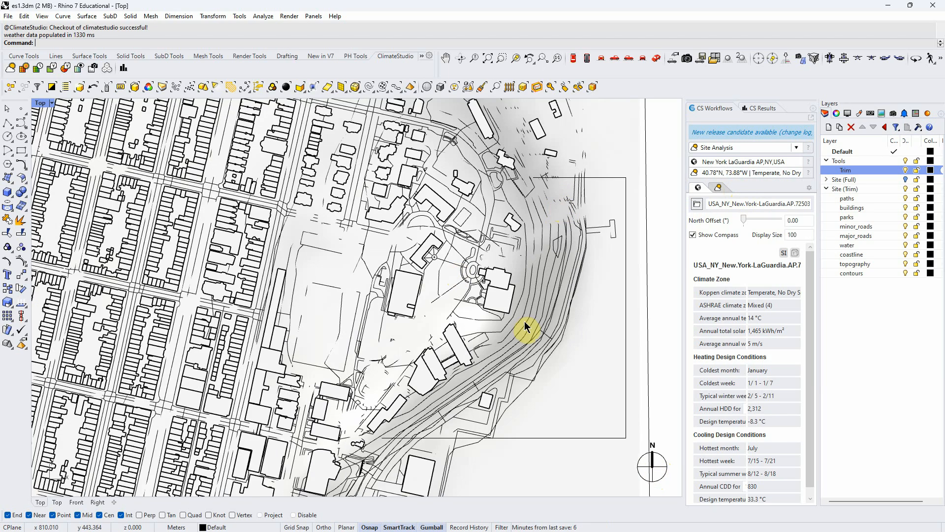
scroll(527, 325, down, 2)
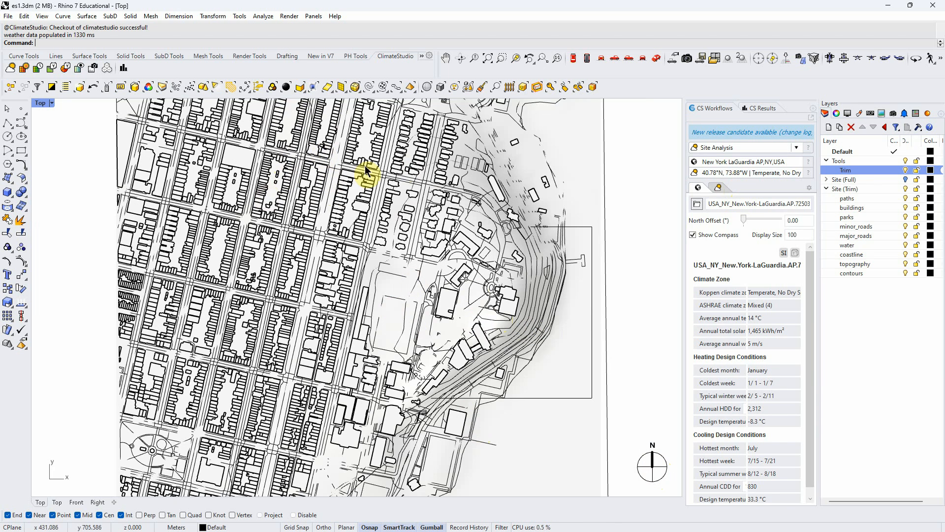
scroll(480, 318, up, 2)
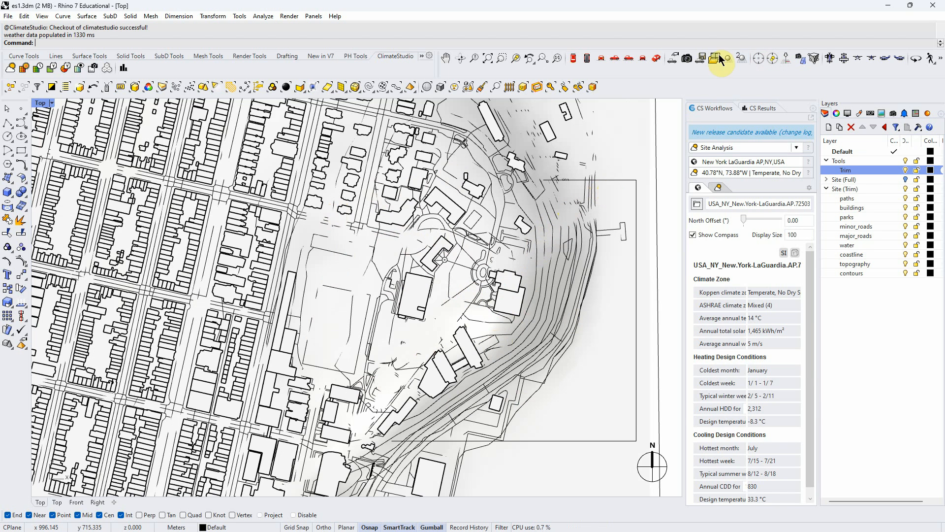
Step: In the Perspective view, extrude the rectangle around the campus upward into an open box that rises above the buildings
click(658, 58)
right_drag(483, 242, 428, 227)
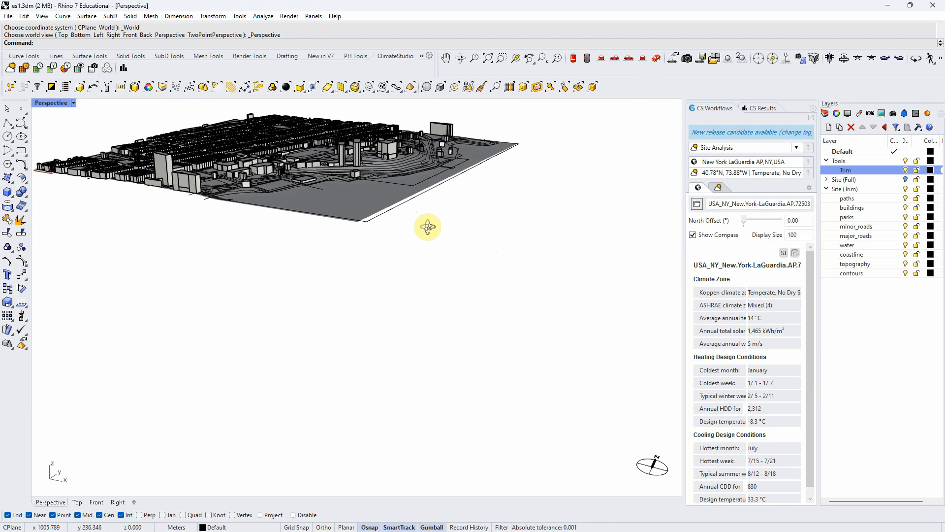
click(428, 180)
right_drag(430, 183, 387, 164)
drag(366, 143, 372, 104)
right_drag(416, 216, 433, 227)
Step: Move the extruded box vertically down so that its walls pass through the terrain
click(427, 151)
scroll(424, 266, down, 6)
scroll(382, 167, up, 4)
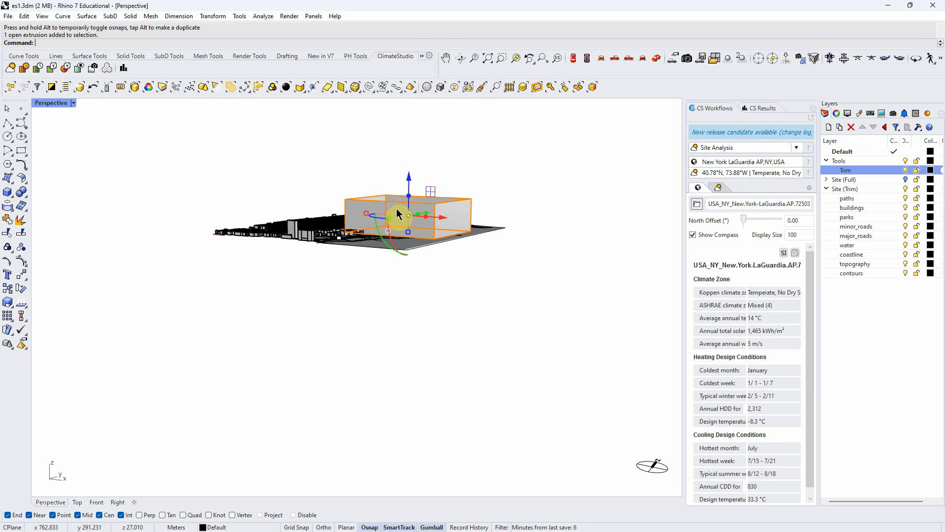
drag(409, 179, 409, 236)
click(428, 275)
right_drag(428, 276, 436, 320)
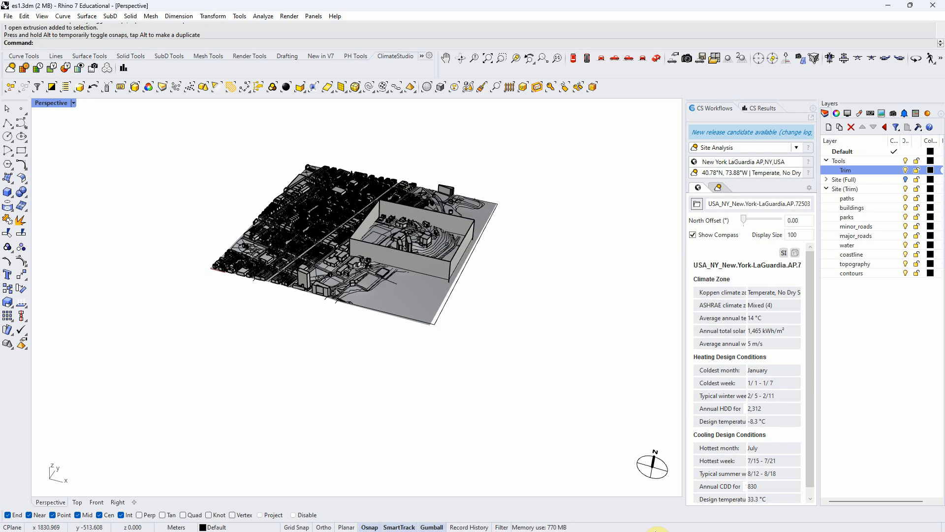
Step: View the gumball options and examine from the side how the box cuts through the terrain
right_click(430, 528)
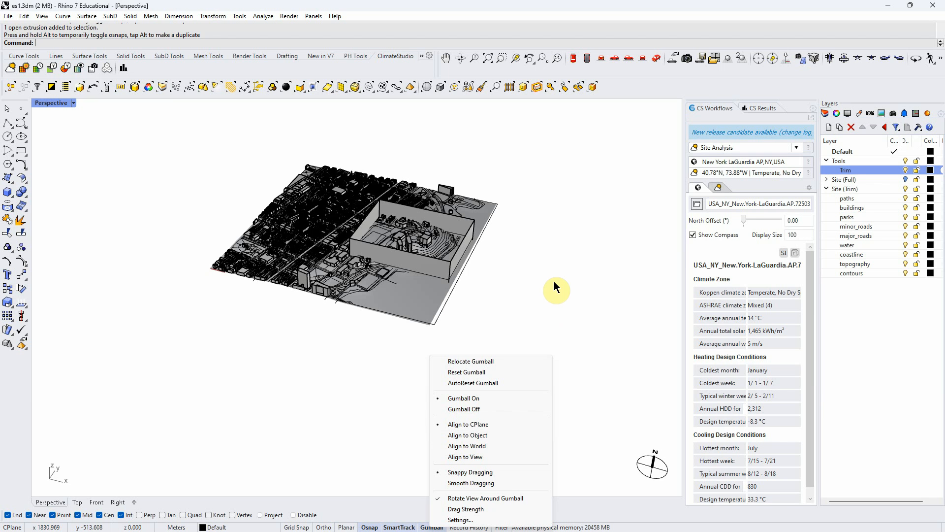
click(554, 286)
right_drag(554, 286, 466, 350)
scroll(431, 254, up, 7)
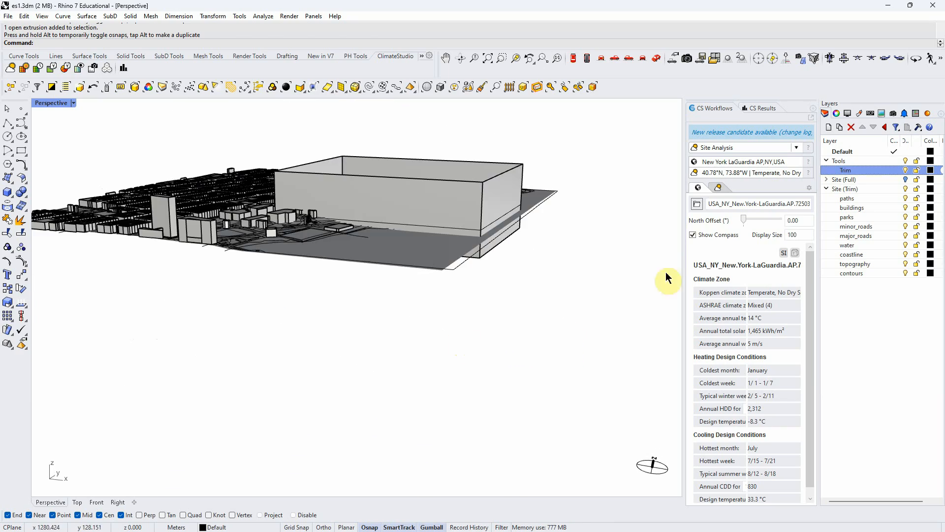
Step: Hide every Site (Trim) sublayer except topography: paths, buildings, parks, minor_roads, major_roads, water, coastline and contours
click(905, 198)
click(906, 207)
click(907, 217)
click(906, 226)
click(905, 235)
click(907, 245)
click(906, 254)
click(906, 274)
Step: Try to trim the topography mesh against the extruded box with MeshTrim, and undo the trim
right_drag(590, 295, 570, 344)
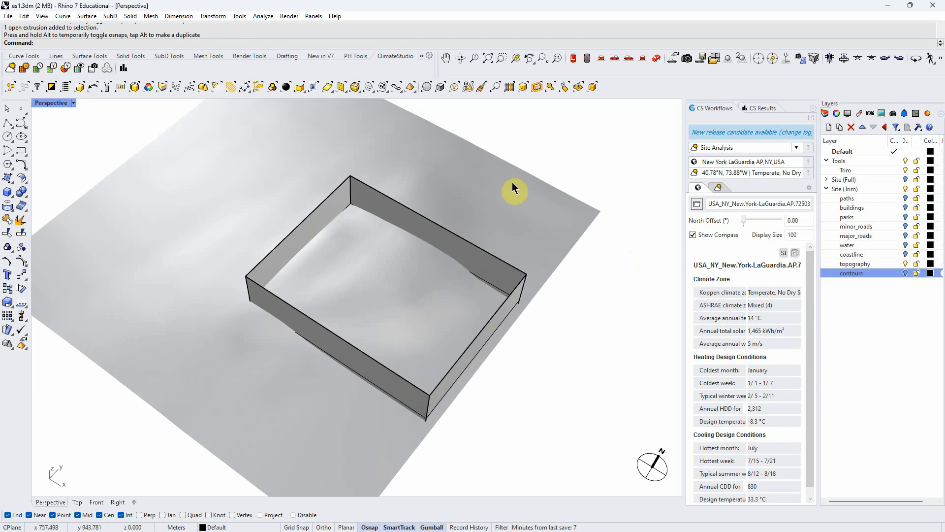
click(453, 183)
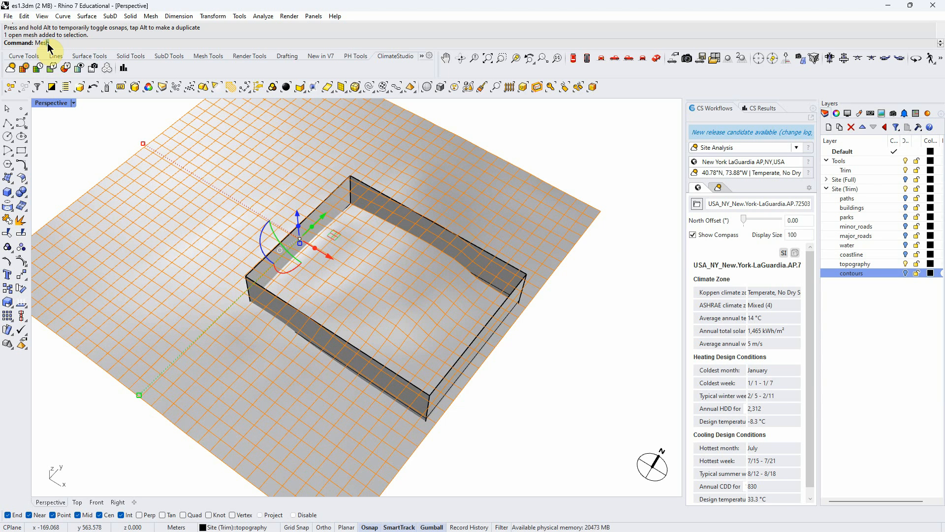
text(S)
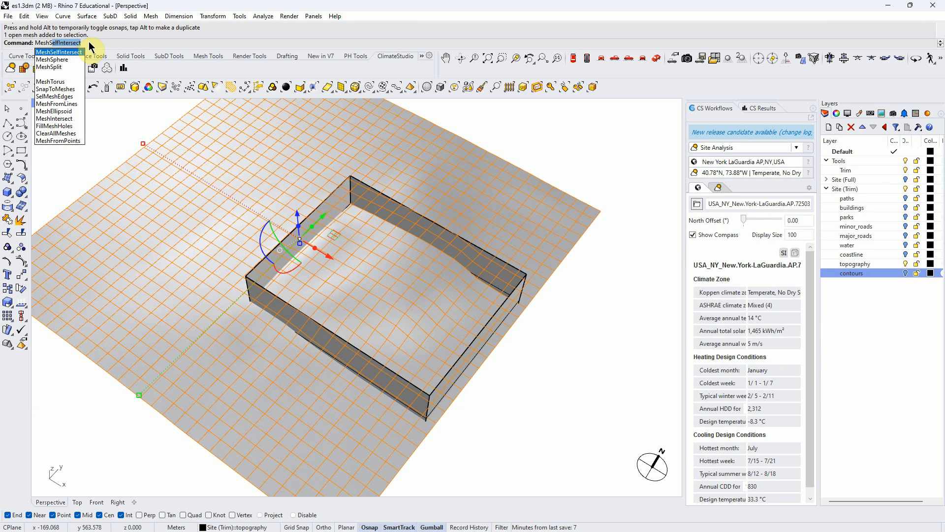
key(BackSpace)
key(BackSpace)
text(hTr)
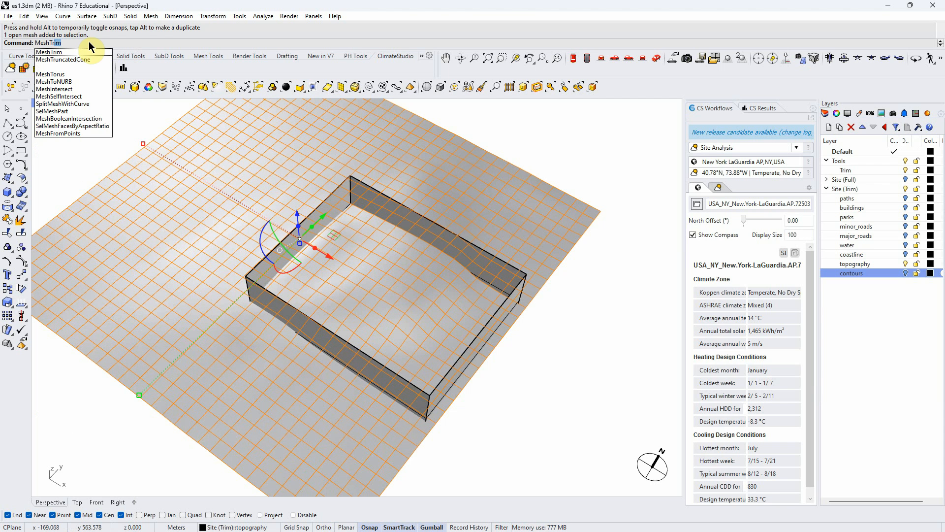
click(55, 52)
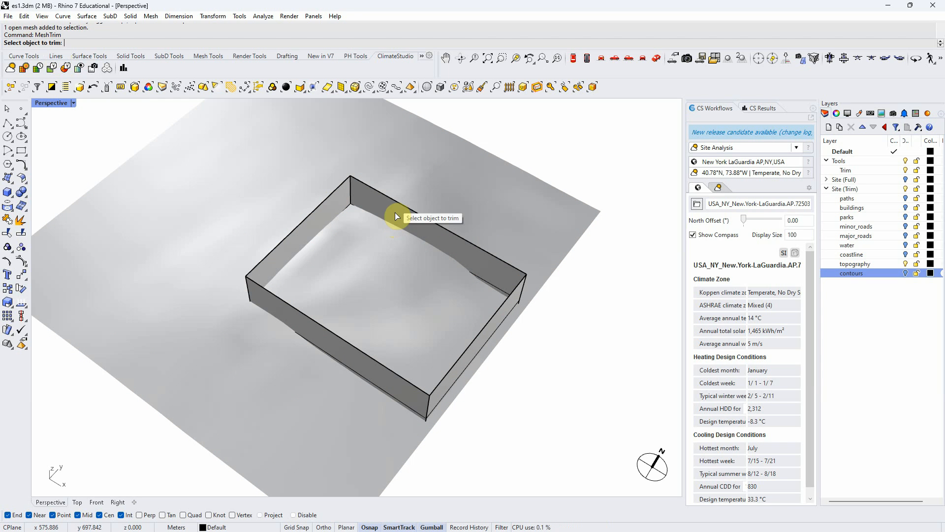
click(524, 226)
right_drag(574, 264, 569, 225)
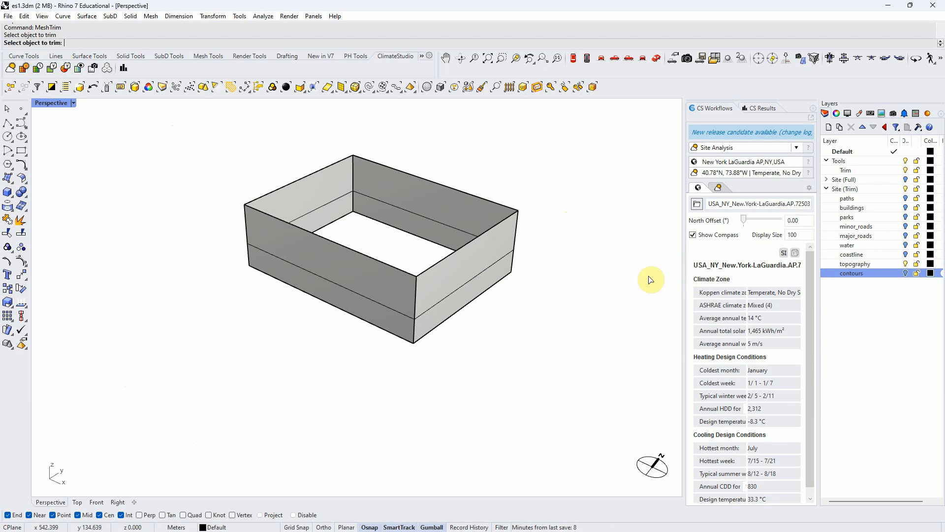
key(ctrl+z)
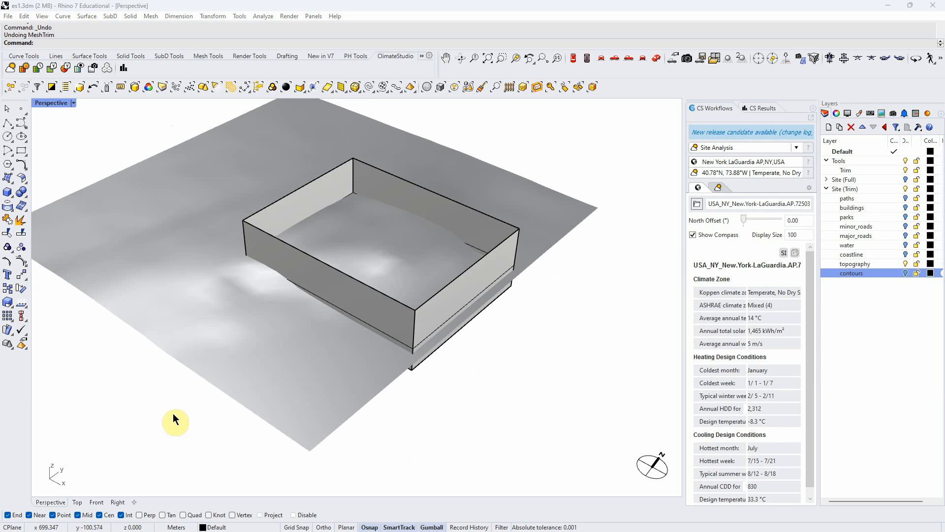
Step: Trim away the topography mesh outside the extruded box with MeshTrim, using the box as the cutting object
right_drag(108, 421, 88, 223)
right_click(269, 45)
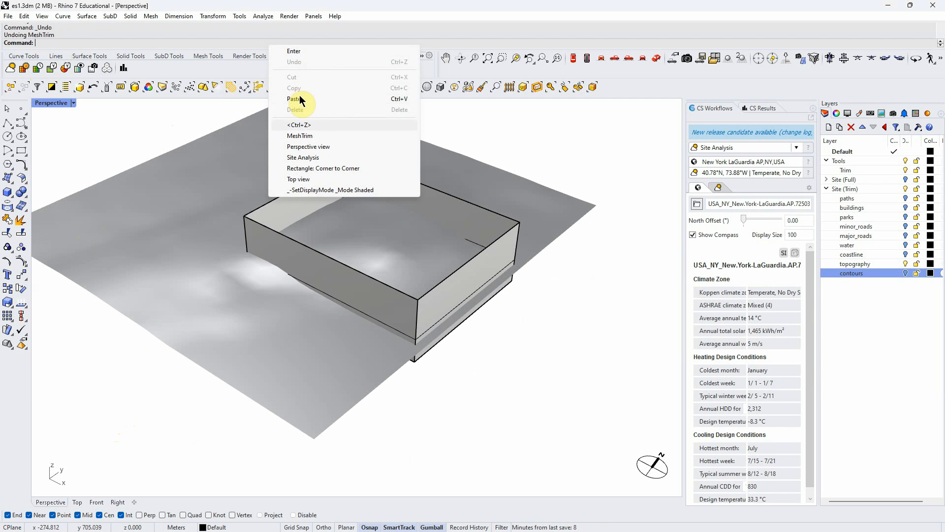
click(309, 136)
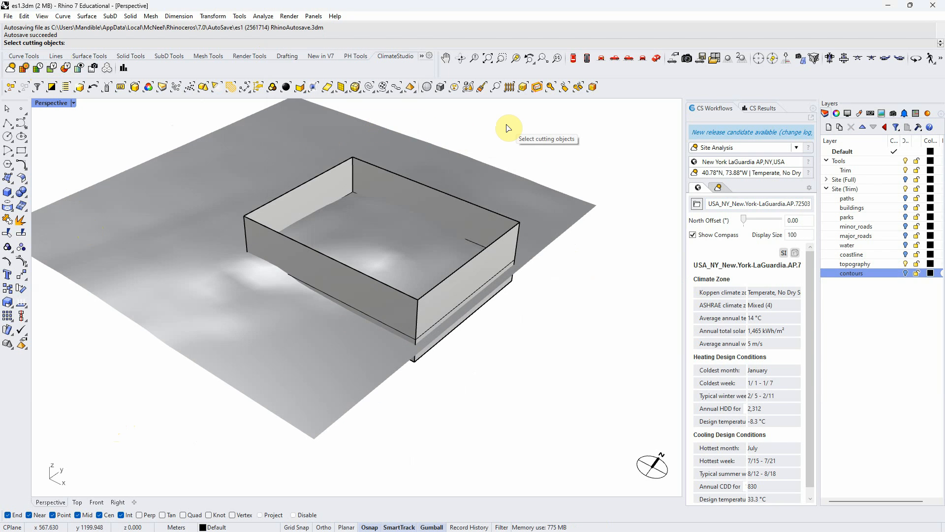
right_drag(509, 129, 143, 472)
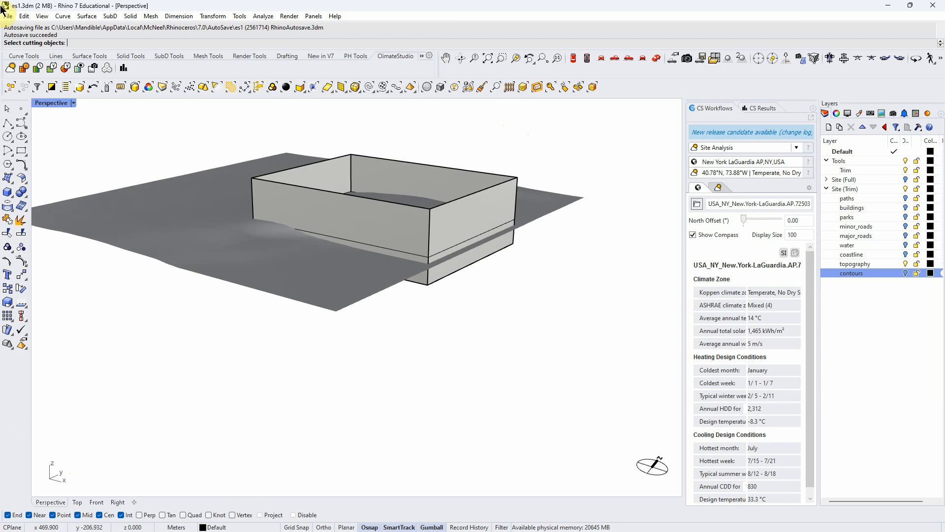
click(365, 164)
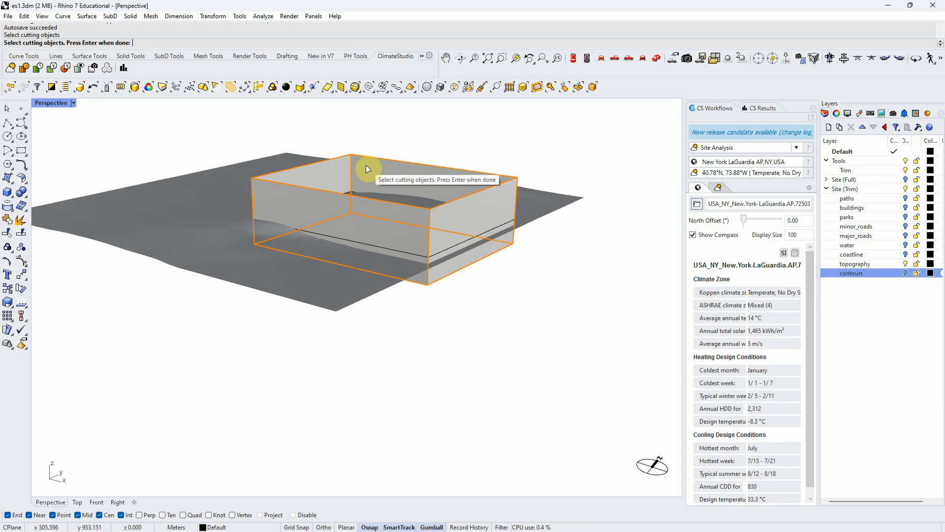
mouse_move(429, 141)
right_down()
mouse_move(433, 162)
mouse_move(435, 140)
right_up()
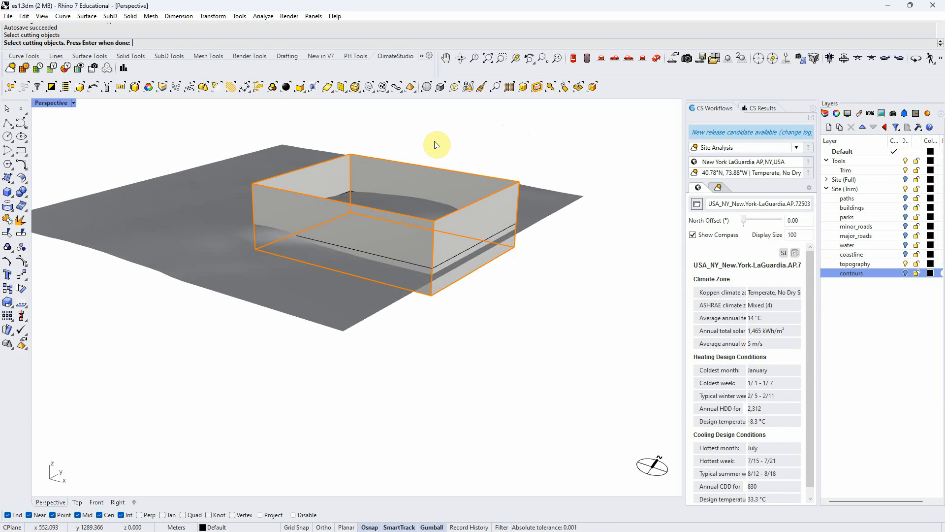
key(Return)
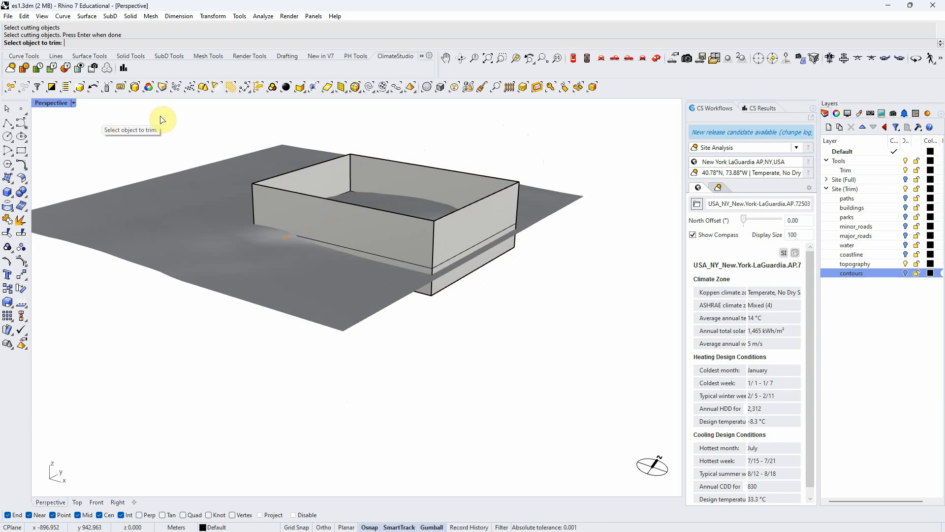
click(550, 210)
right_drag(552, 207, 555, 270)
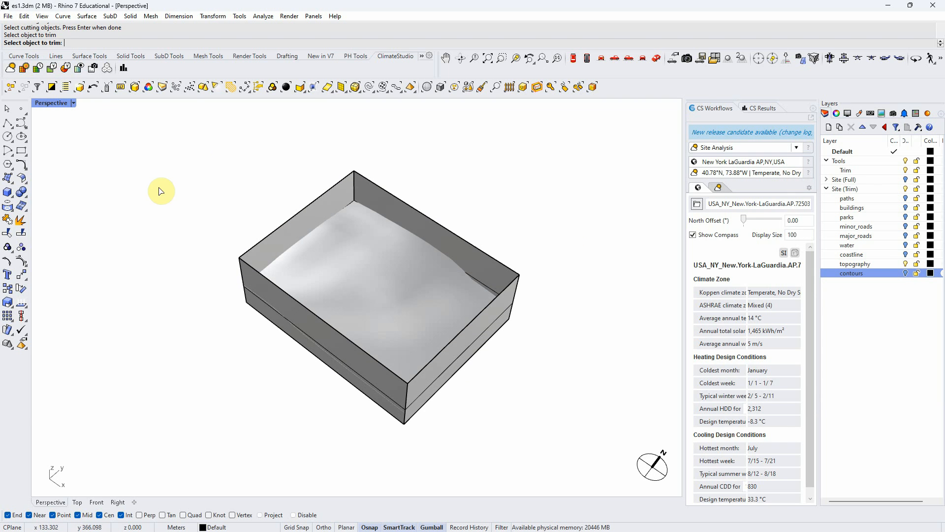
key(Return)
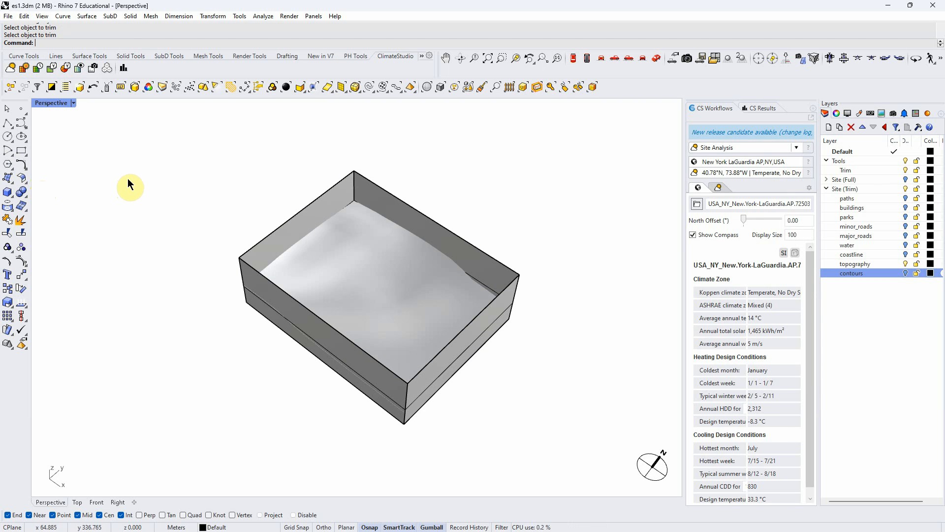
Step: Move the extruded box to the Trim layer under Tools and hide that layer
right_drag(193, 172, 204, 158)
click(319, 194)
click(866, 170)
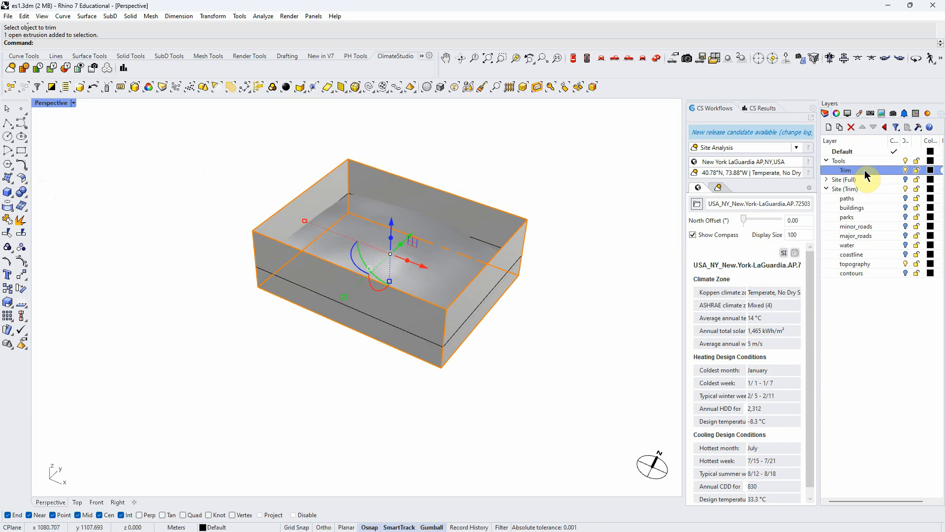
right_click(866, 173)
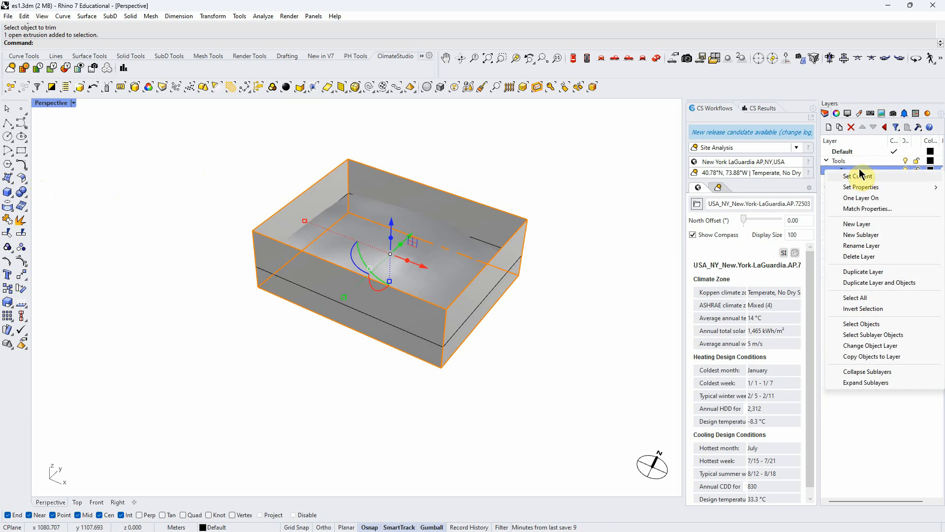
click(872, 347)
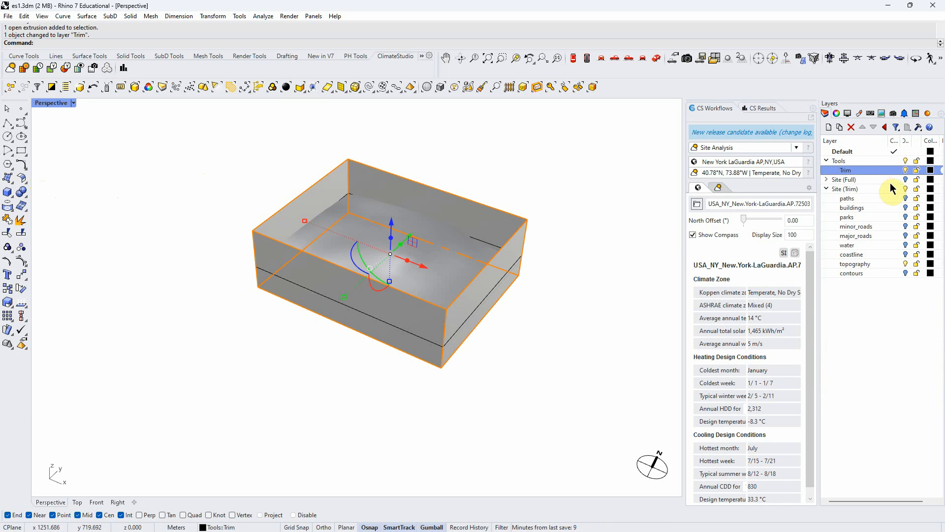
click(906, 170)
Step: Move the leftover rectangle outline around the trimmed terrain to the Trim layer as well
right_drag(502, 221, 500, 175)
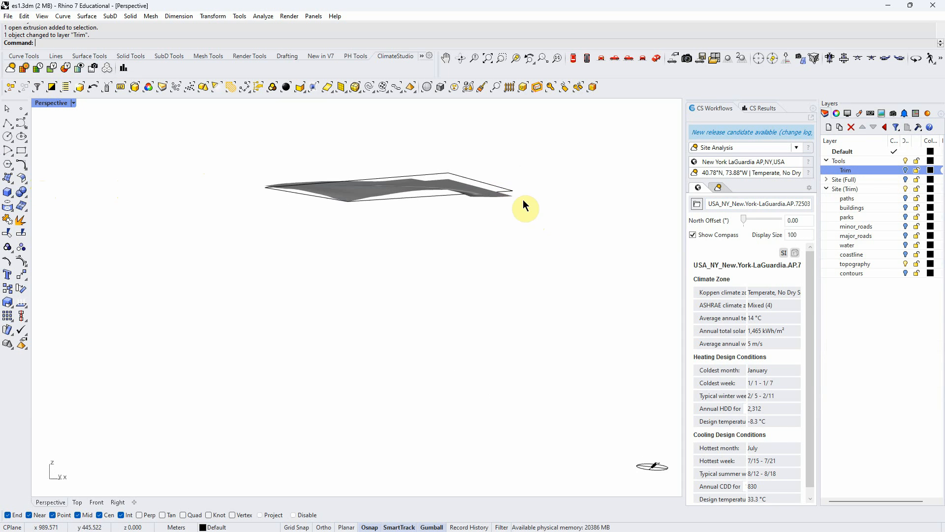
click(501, 191)
right_click(868, 174)
click(870, 348)
Step: Extrude the trimmed topography mesh straight down with the gumball to give the terrain vertical sides
right_drag(466, 266, 401, 265)
click(350, 193)
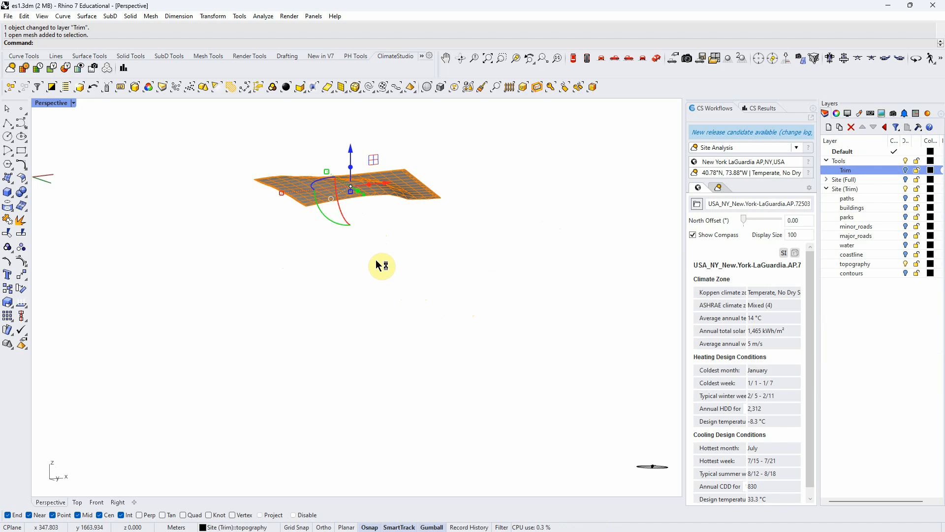
click(351, 170)
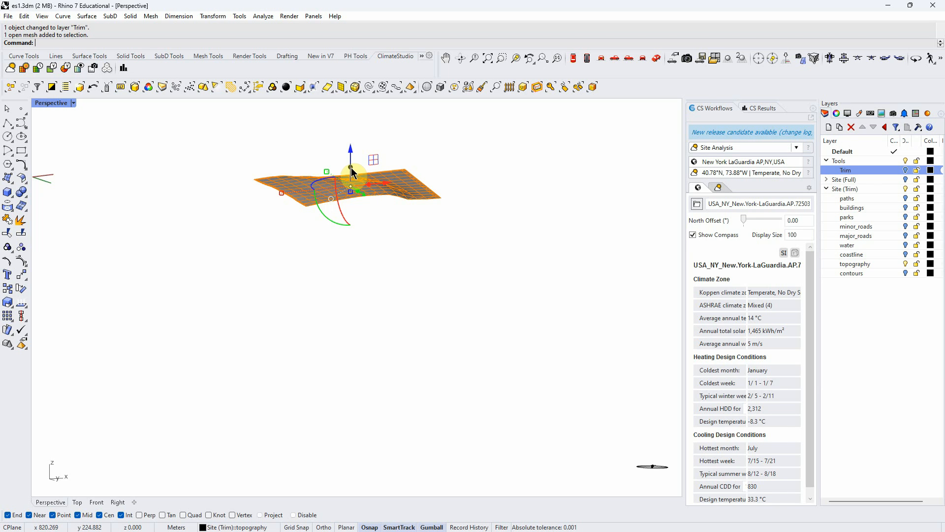
drag(351, 167, 334, 268)
right_drag(334, 271, 204, 290)
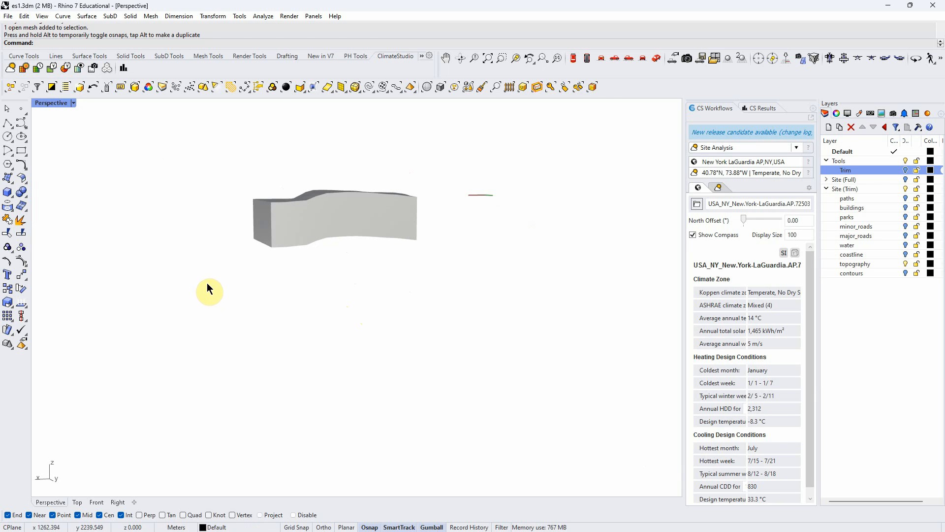
Step: Draw a corner-to-corner plane surface in the Top view that extends past the terrain block on all sides
right_drag(297, 261, 511, 354)
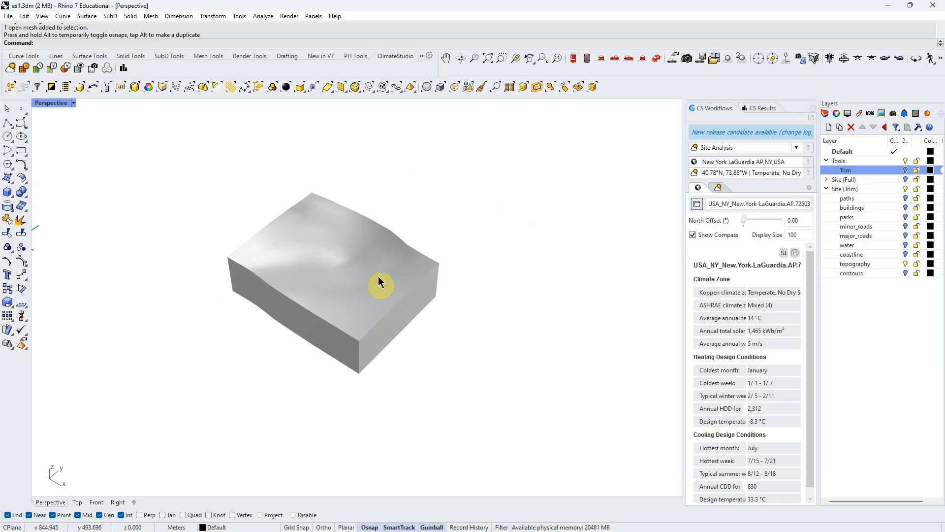
right_drag(464, 377, 476, 329)
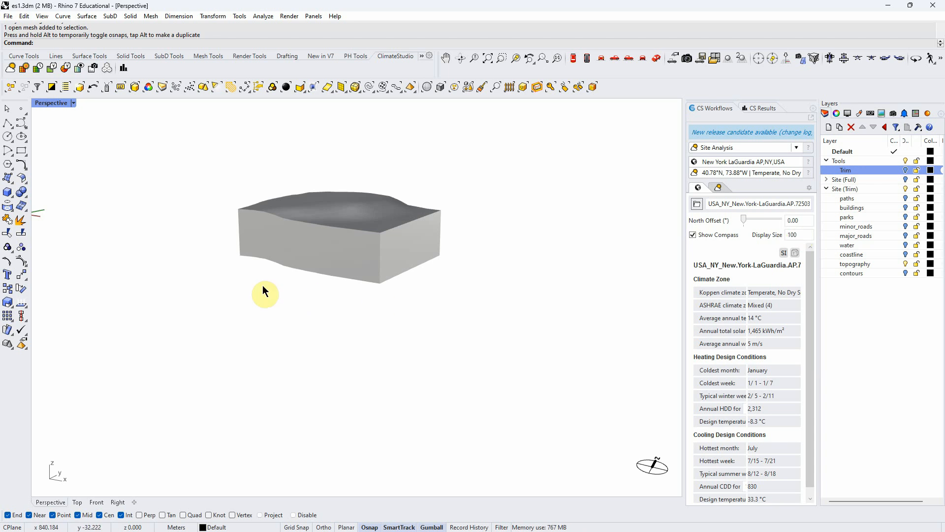
right_drag(186, 253, 222, 350)
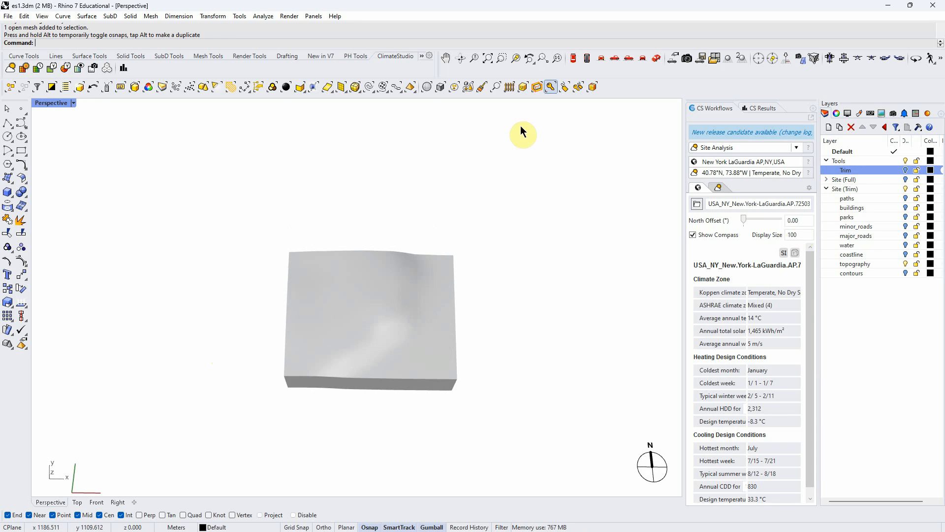
click(573, 59)
scroll(397, 334, up, 3)
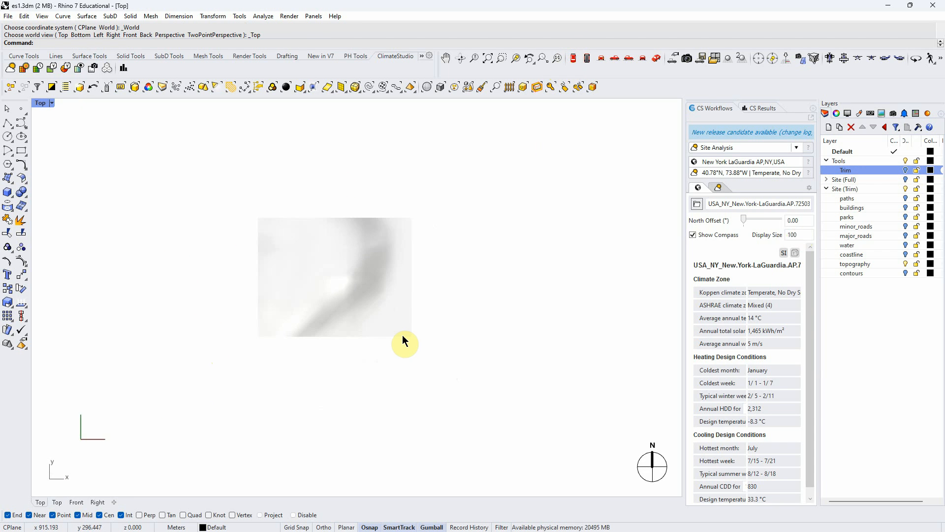
scroll(404, 333, up, 2)
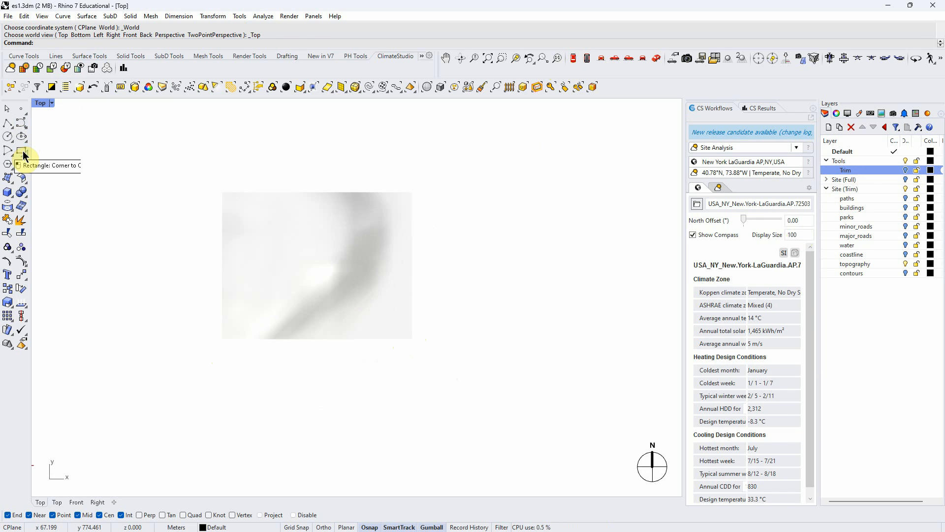
click(12, 182)
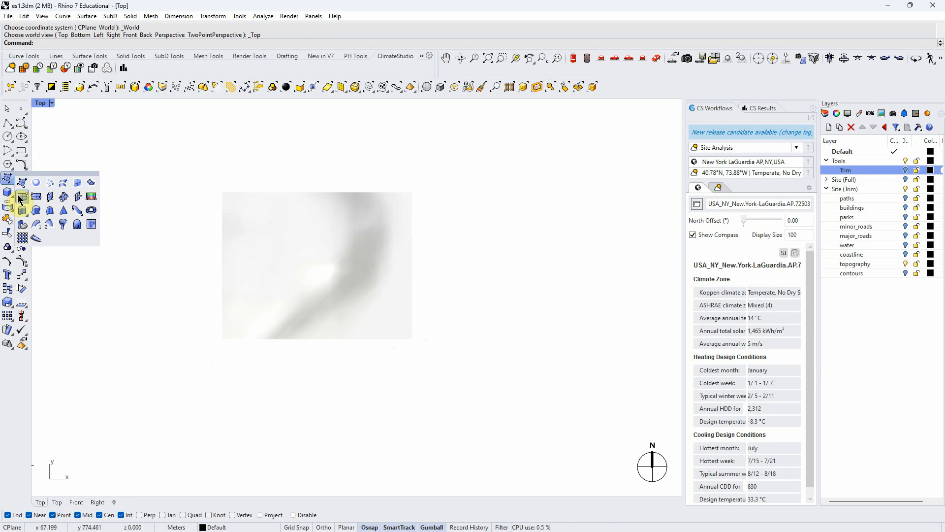
click(22, 196)
click(184, 171)
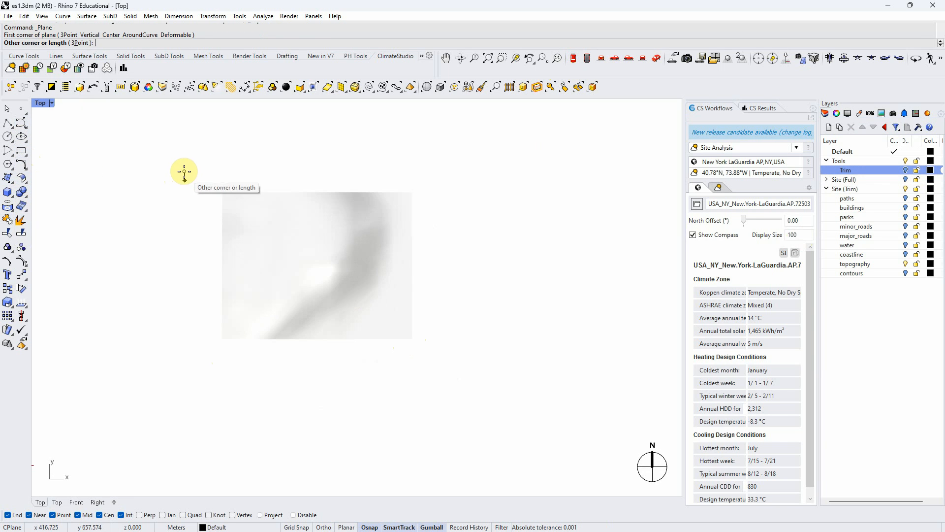
click(452, 355)
Step: Lower the plane in the Perspective view so that it cuts through all side walls of the terrain block
click(656, 58)
click(418, 223)
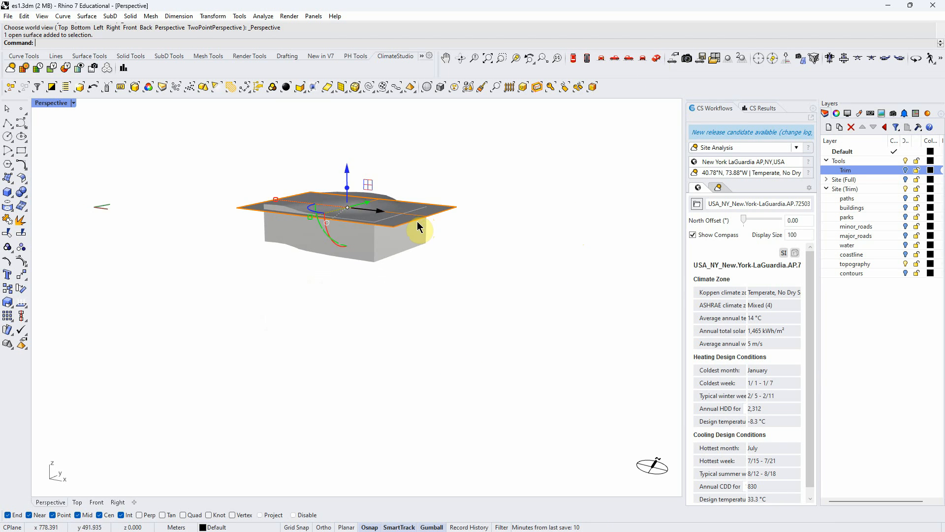
scroll(325, 217, up, 5)
drag(377, 167, 380, 216)
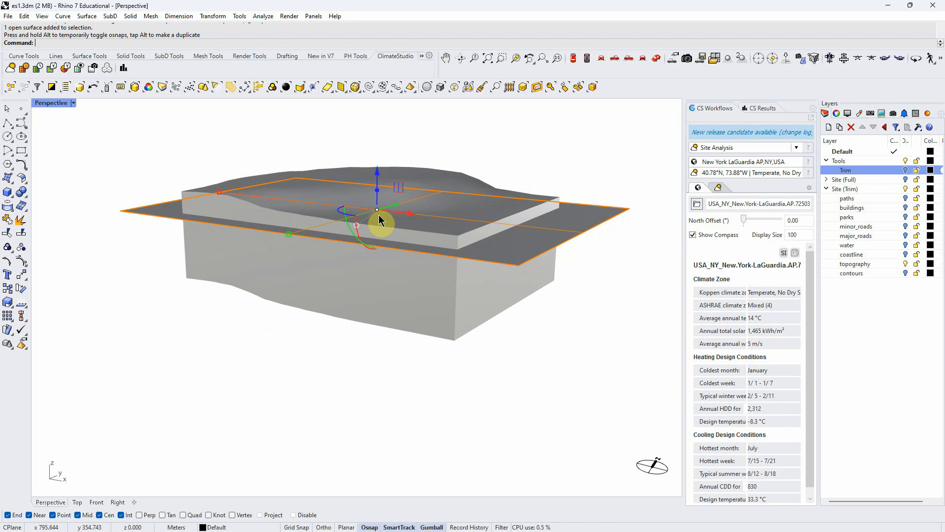
click(551, 354)
Step: Split the extruded terrain mesh with MeshSplit, using the horizontal plane as the cutting object
right_drag(566, 369, 268, 320)
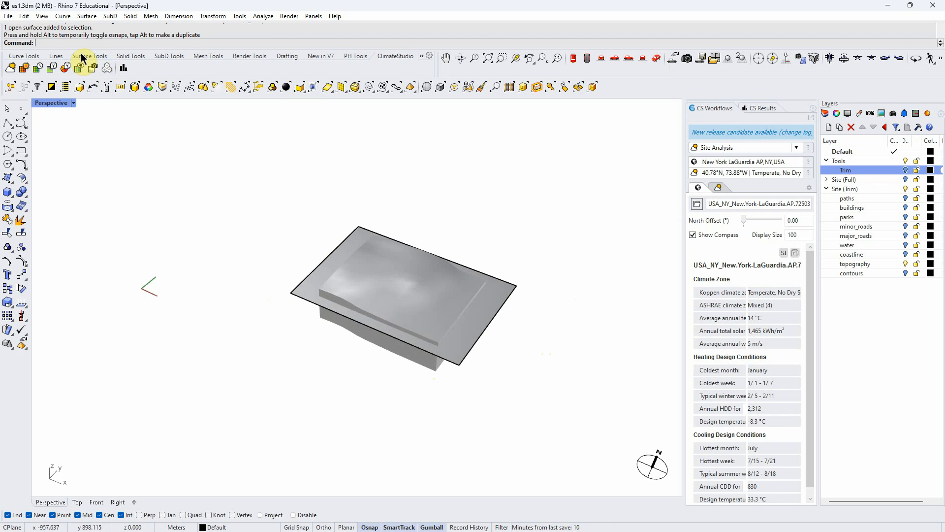
text(Mesh)
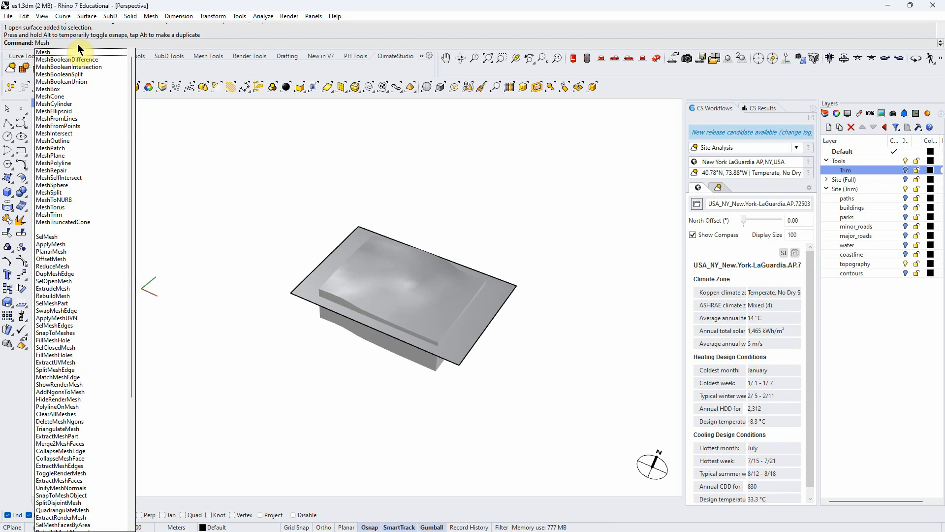
text(Spl)
key(Return)
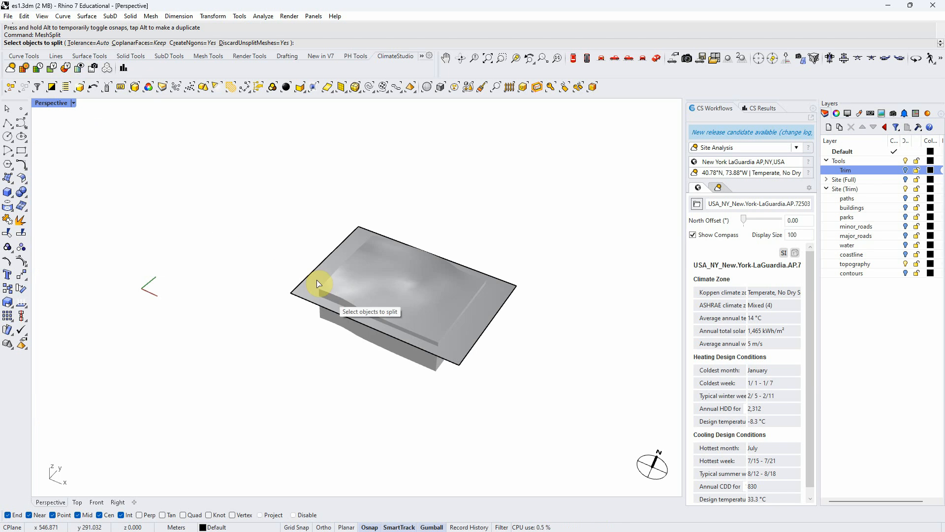
click(361, 283)
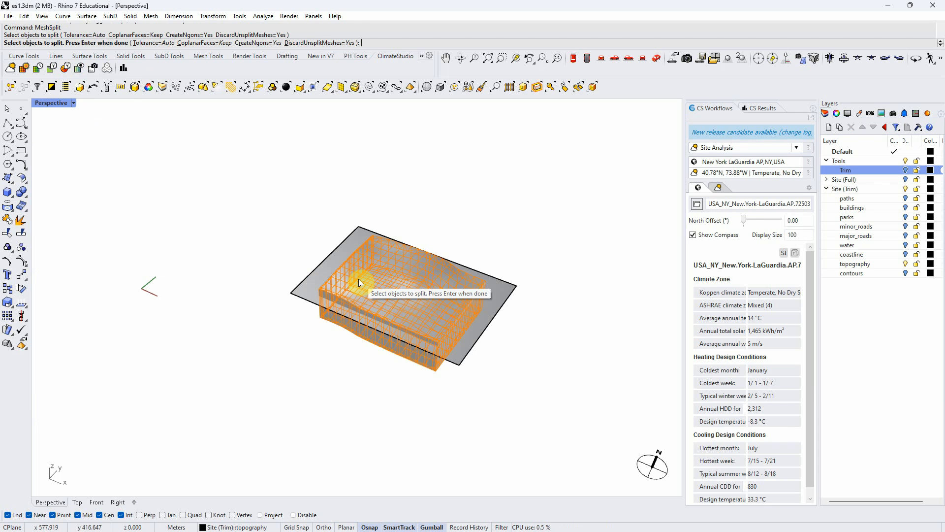
key(Return)
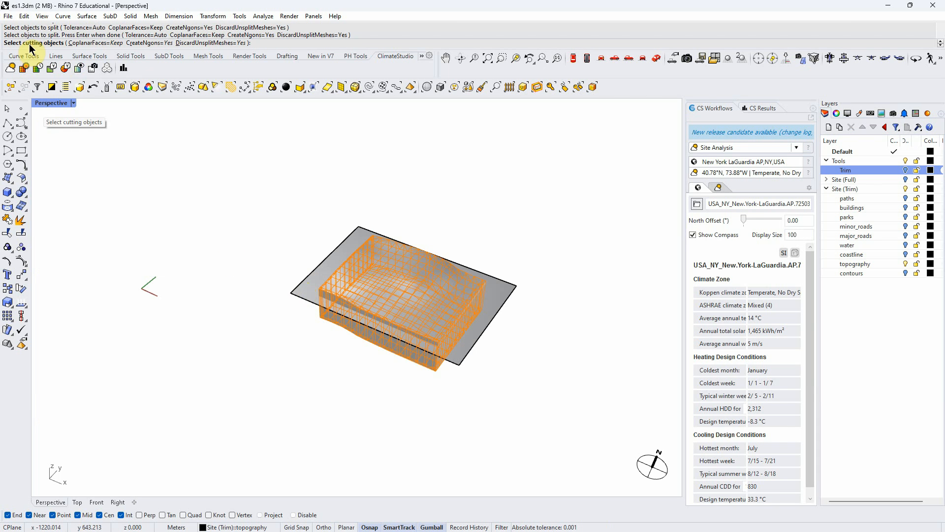
click(306, 292)
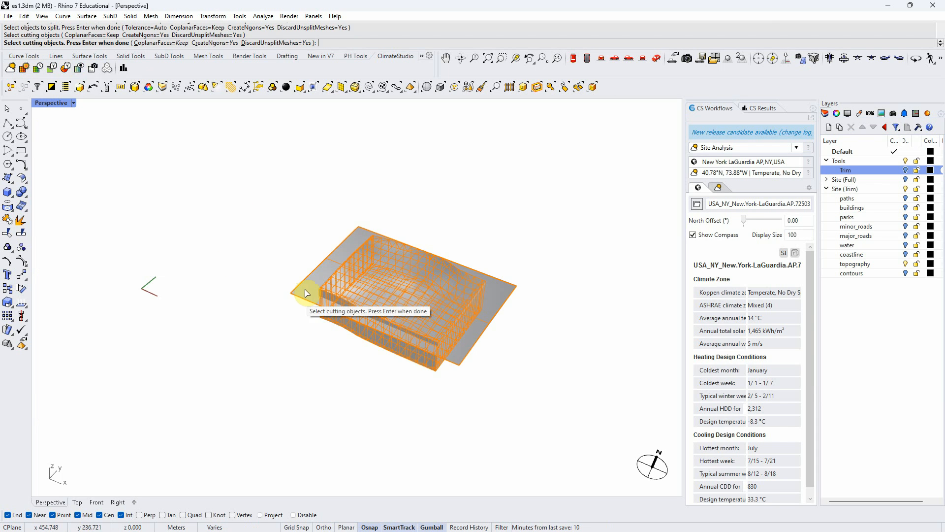
key(Return)
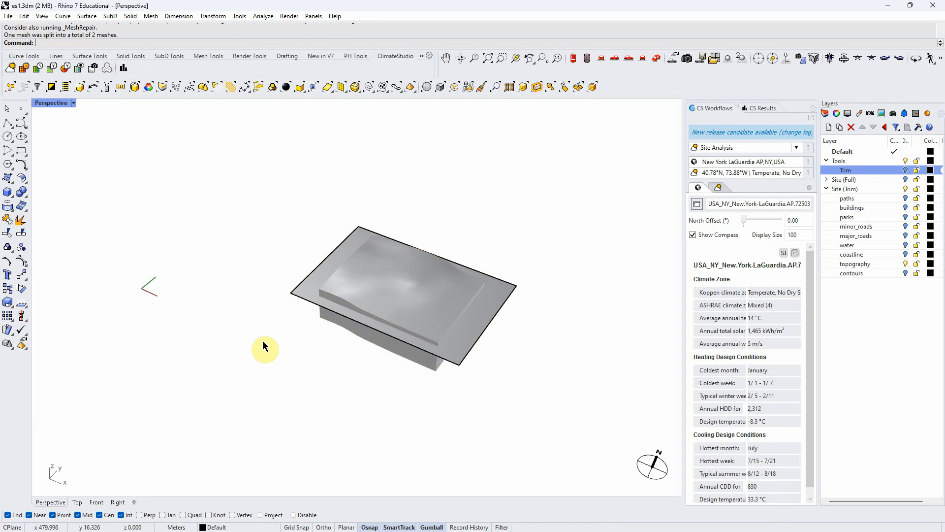
Step: Delete the lower part of the split terrain mesh, below the cutting plane
right_drag(280, 338, 292, 290)
click(368, 320)
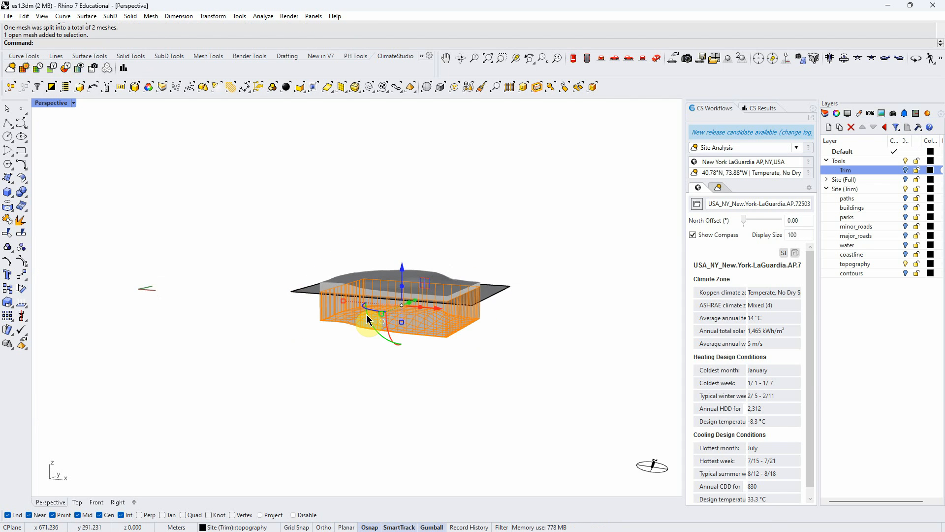
key(Delete)
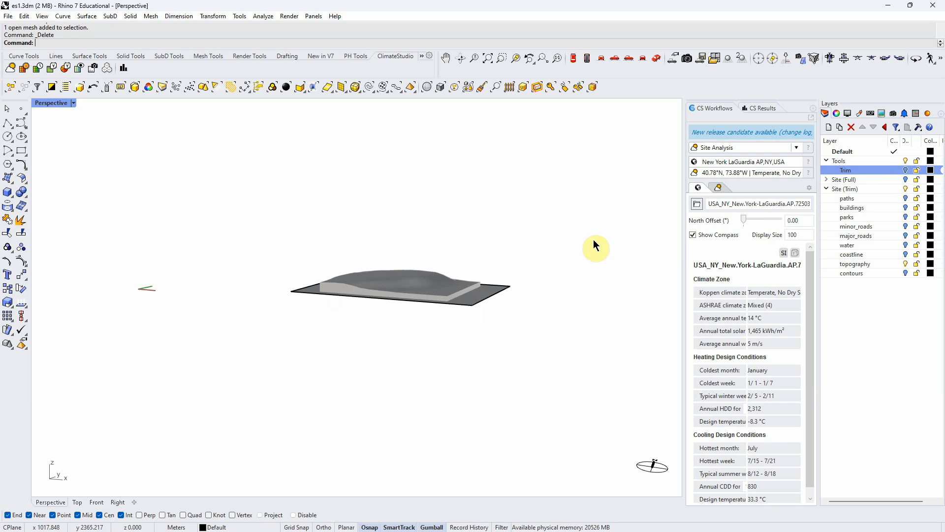
Step: Move the horizontal cutting plane surface to the Trim layer
click(493, 290)
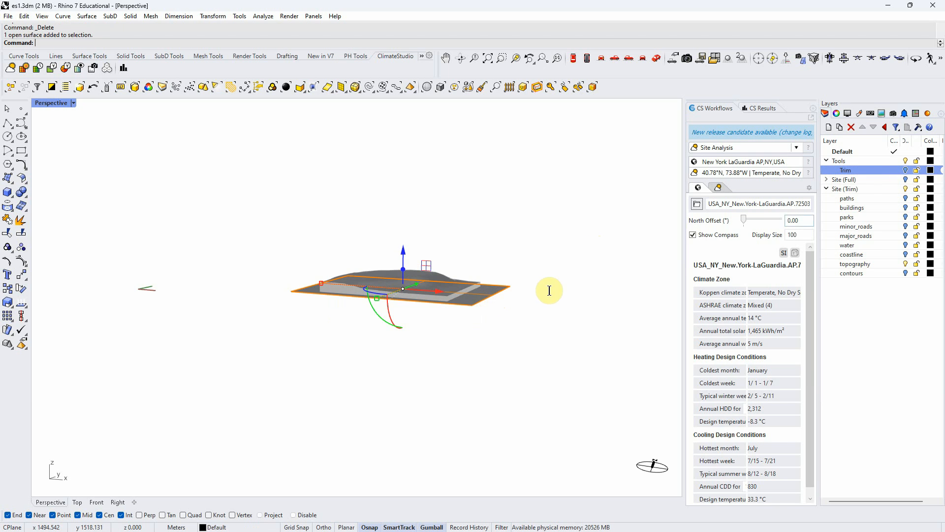
right_click(876, 174)
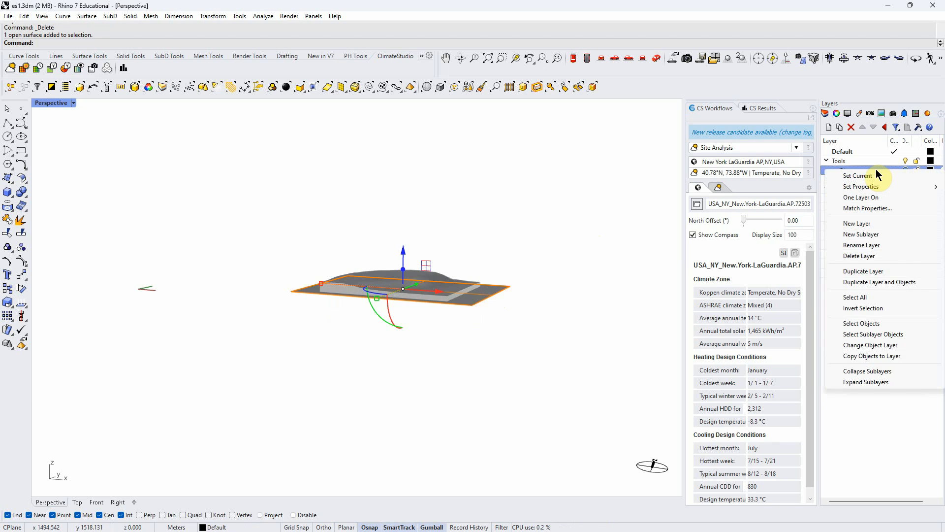
click(879, 346)
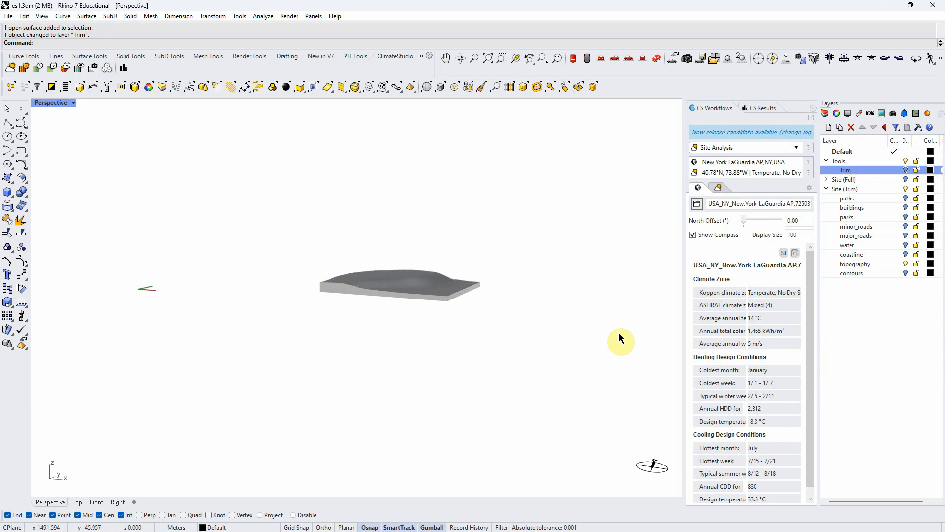
Step: Cap the open underside of the terrain mesh with the Cap command, keeping the default cap options
right_drag(521, 293, 481, 227)
right_drag(480, 281, 188, 304)
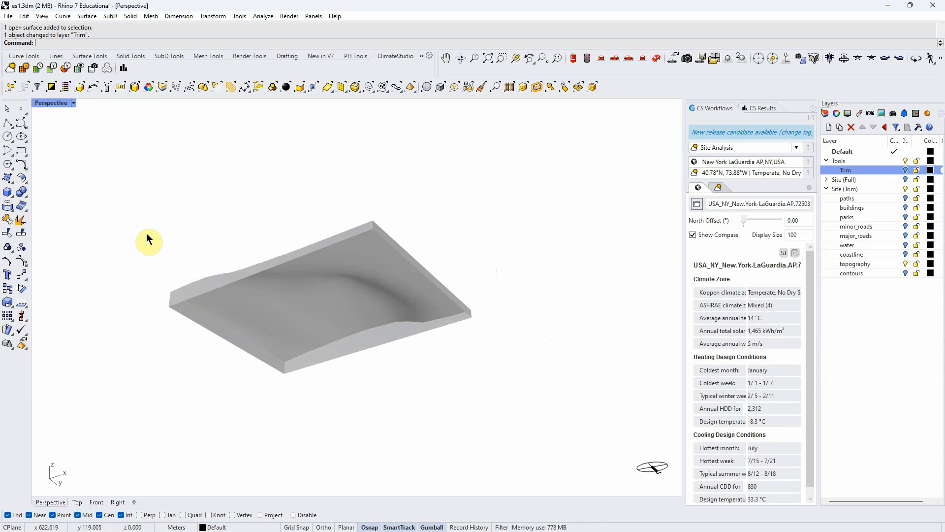
click(225, 289)
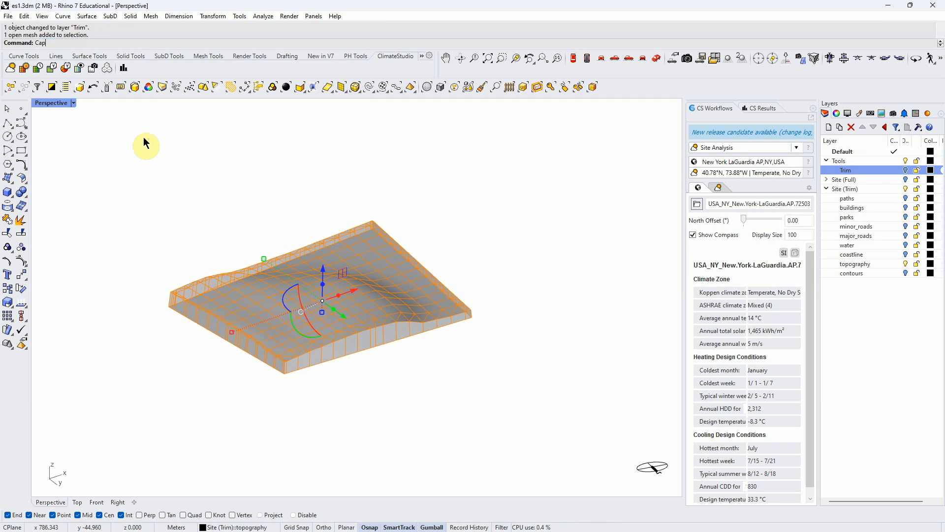
key(Return)
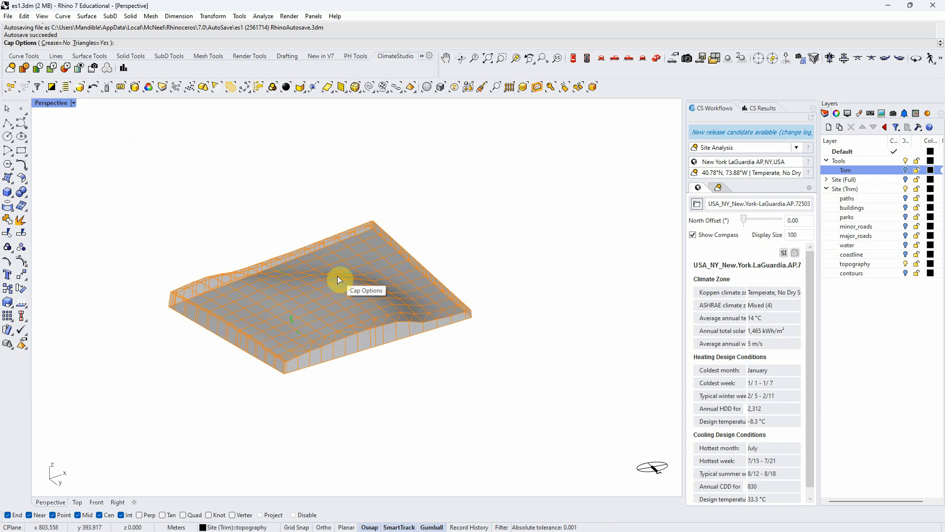
key(Return)
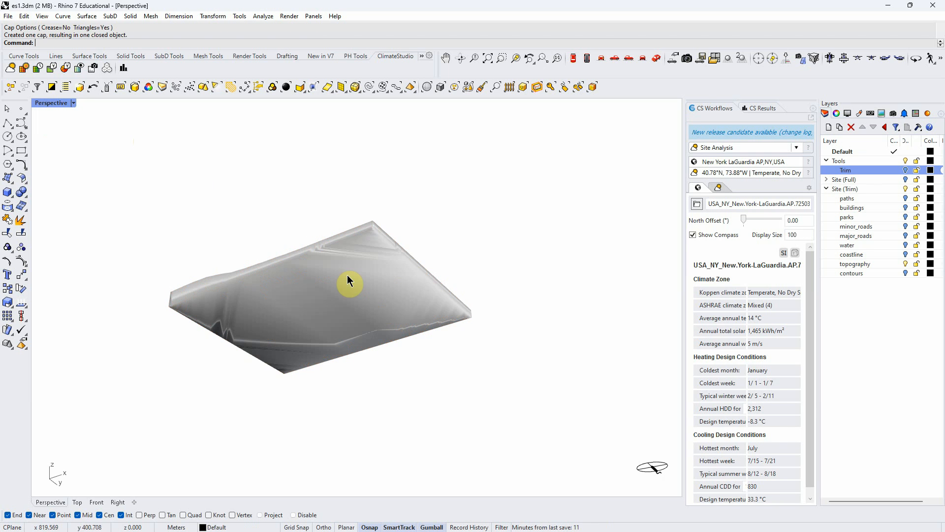
Step: Try the CSShadows display mode in the Perspective view and return it to Shaded
right_drag(348, 276, 326, 271)
click(73, 104)
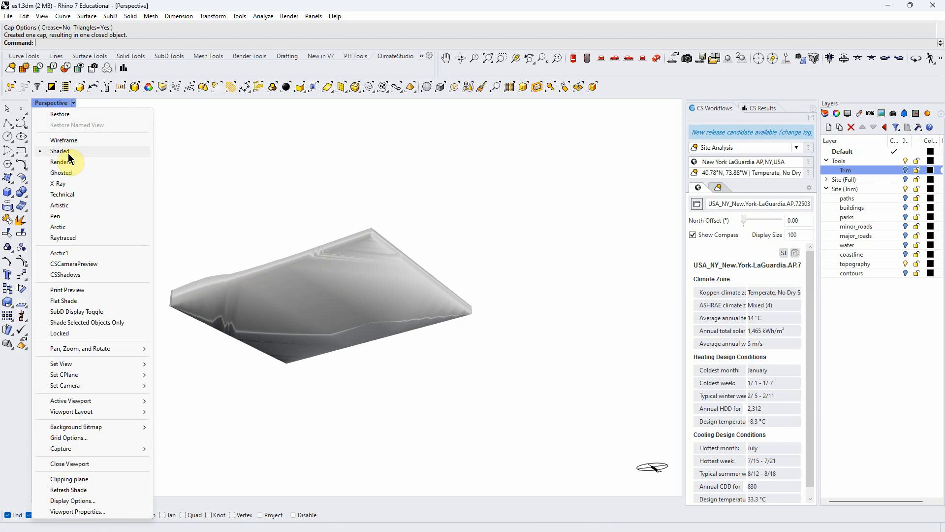
click(84, 277)
click(74, 104)
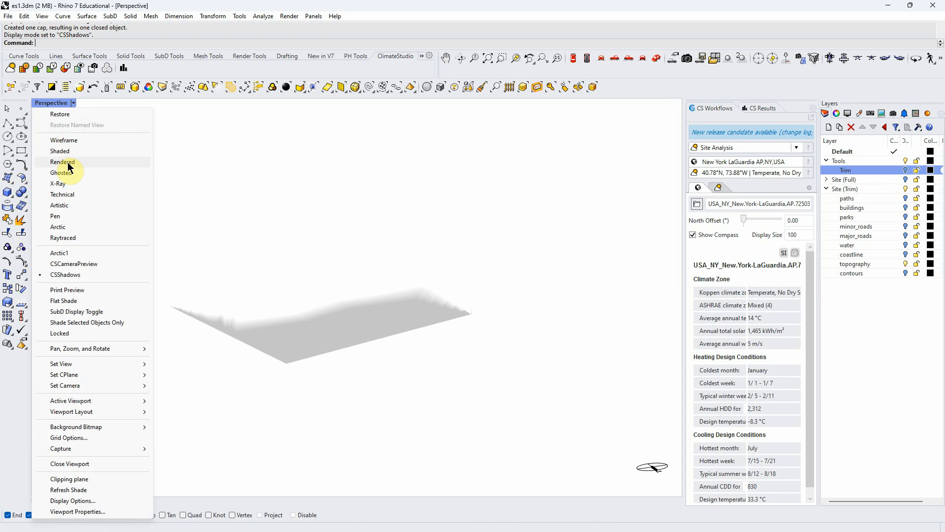
click(69, 151)
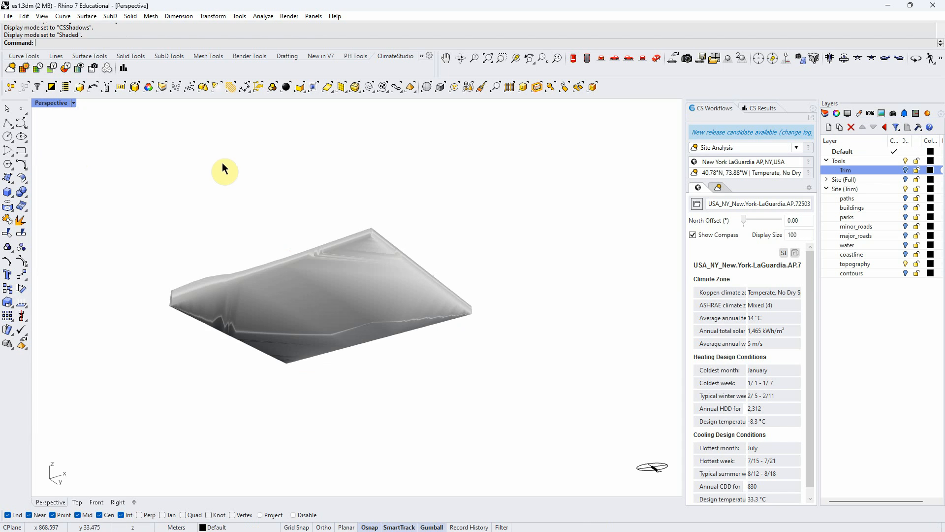
Step: Change the colour of the topography sublayer under Site (Trim) to a gray
click(345, 305)
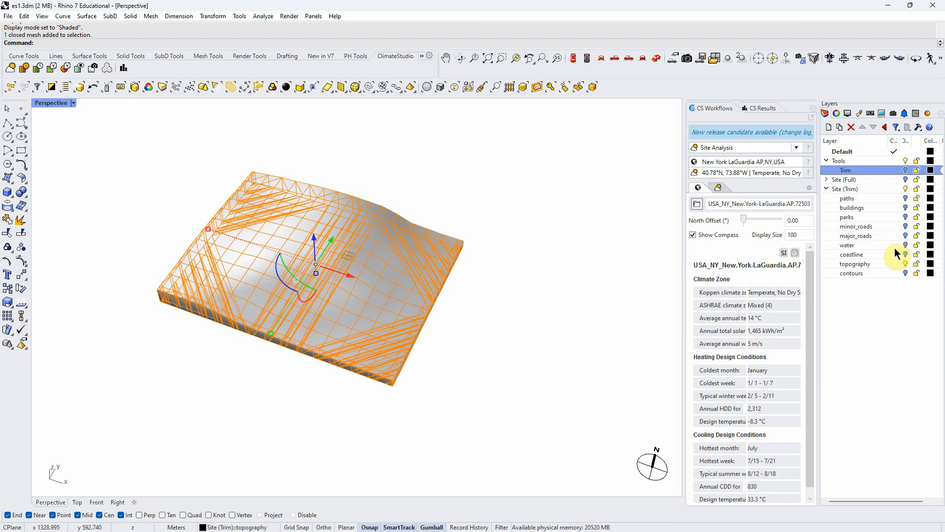
click(931, 264)
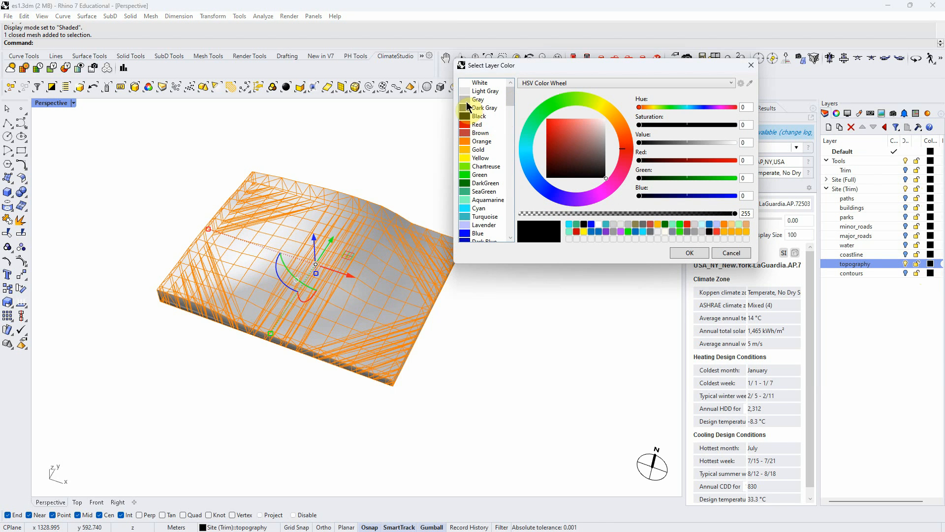
drag(510, 101, 515, 202)
click(475, 163)
click(685, 253)
right_drag(523, 288, 519, 320)
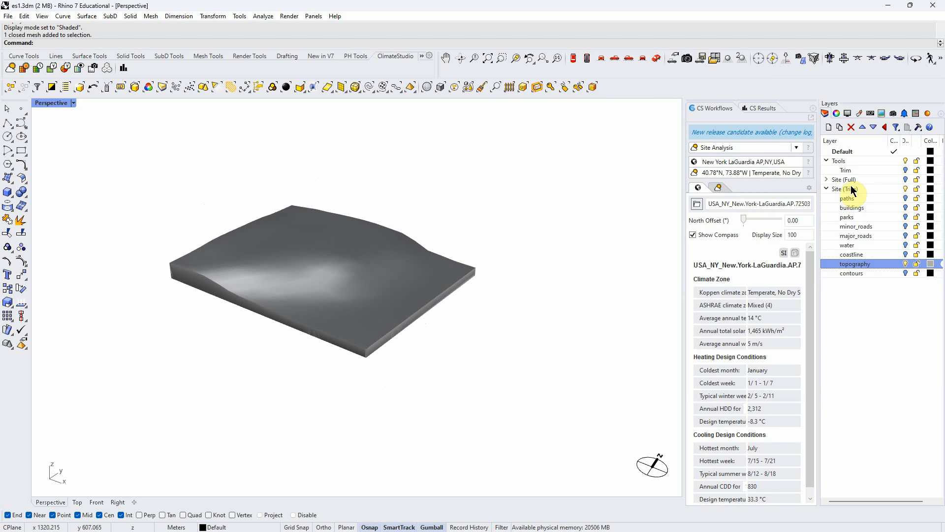
Step: Turn on the paths, parks, minor_roads, major_roads, water, coastline and contours sublayers of Site (Trim)
click(906, 199)
click(906, 217)
click(905, 226)
click(906, 236)
click(906, 245)
click(905, 254)
click(905, 273)
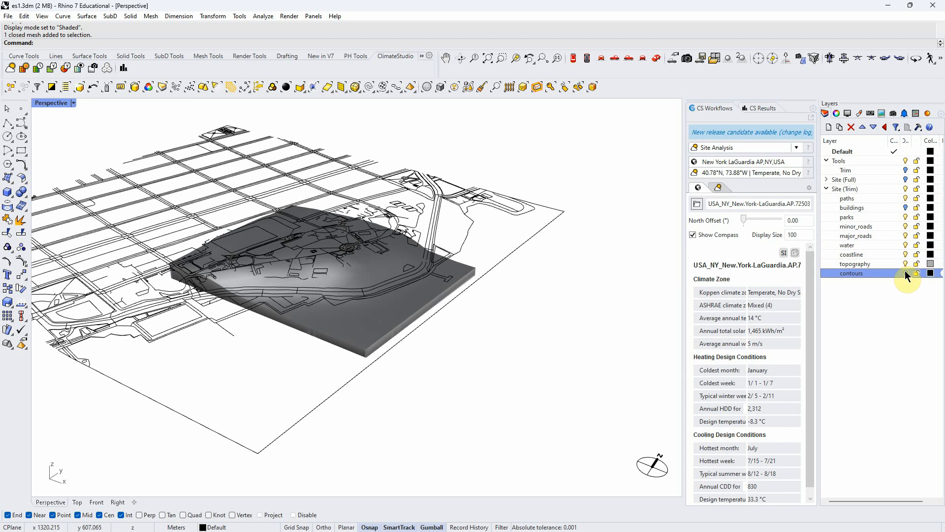
Step: Turn on the Trim layer and delete the horizontal plane beneath the trim box
right_drag(482, 323, 575, 278)
click(905, 170)
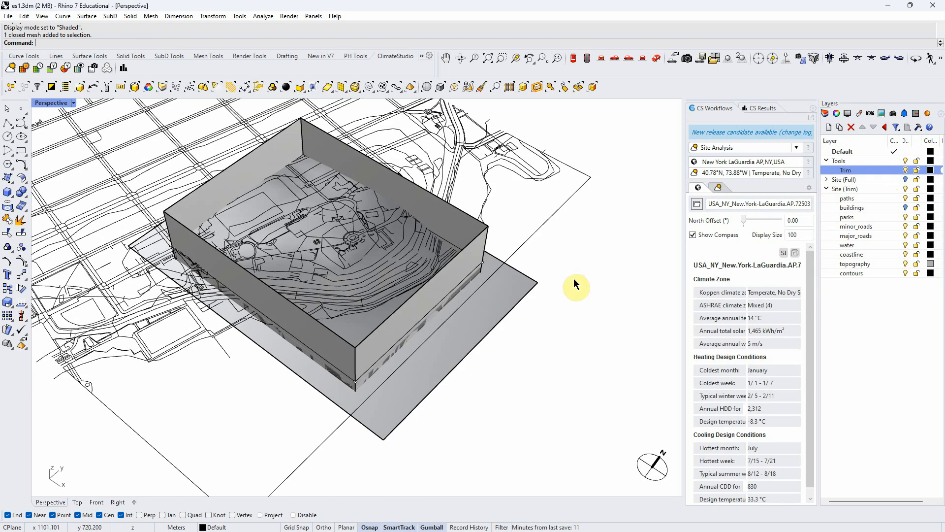
click(518, 292)
right_drag(564, 297, 610, 335)
key(Delete)
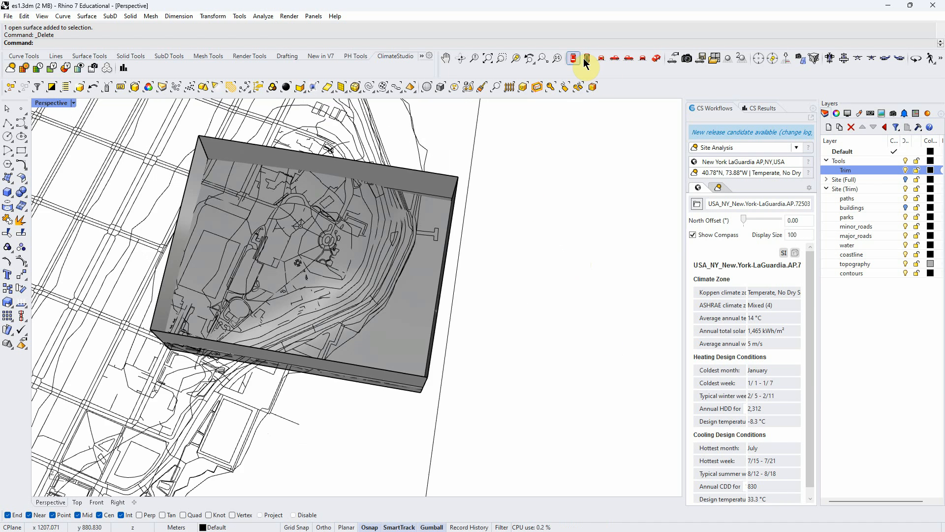
Step: Examine how the site linework extends past the trim box in the Top and Perspective views, toggling the Trim layer
click(565, 88)
scroll(482, 217, down, 3)
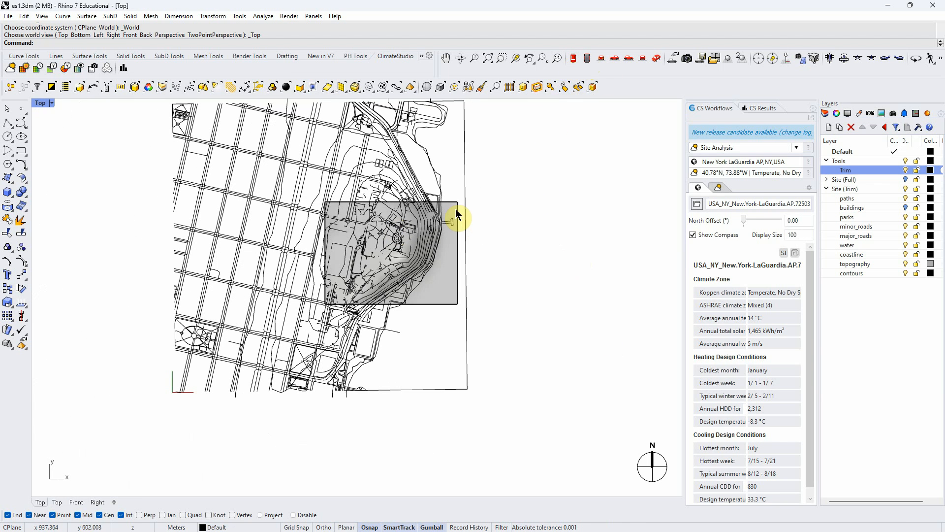
click(913, 176)
scroll(497, 188, down, 4)
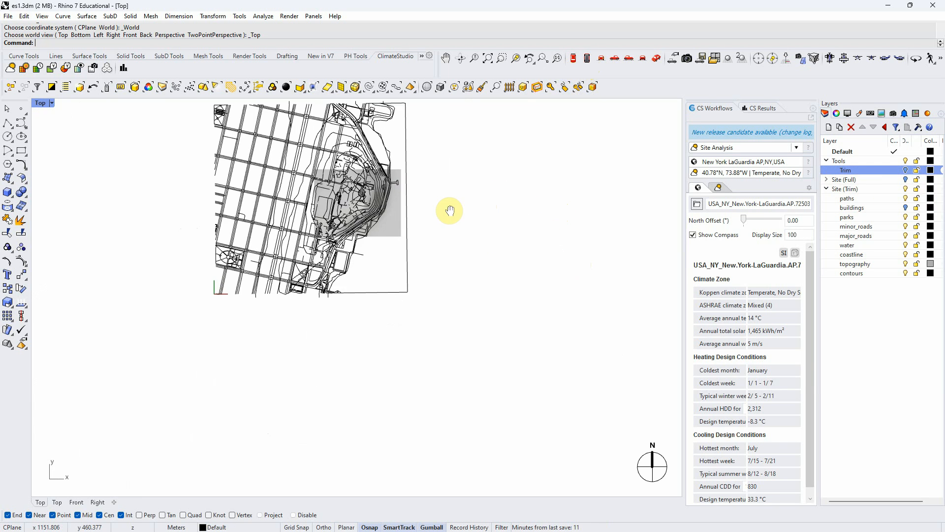
click(907, 170)
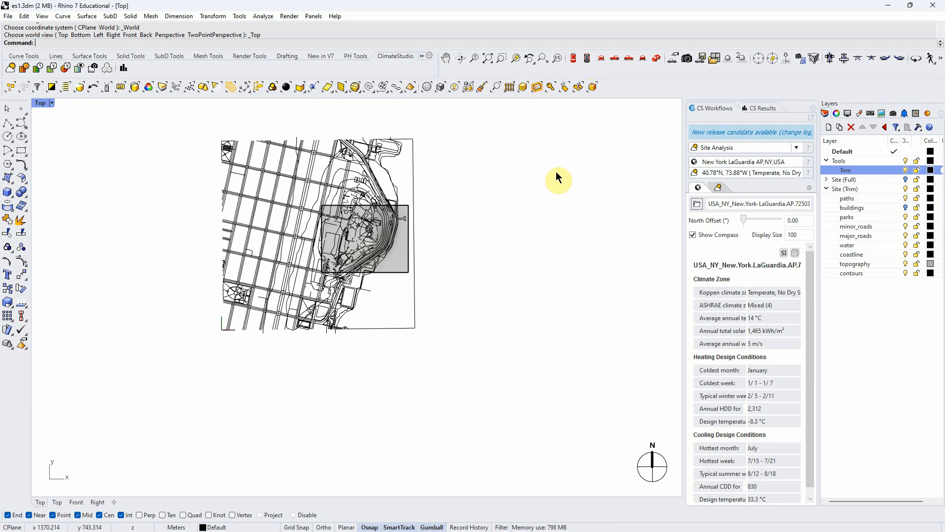
click(675, 60)
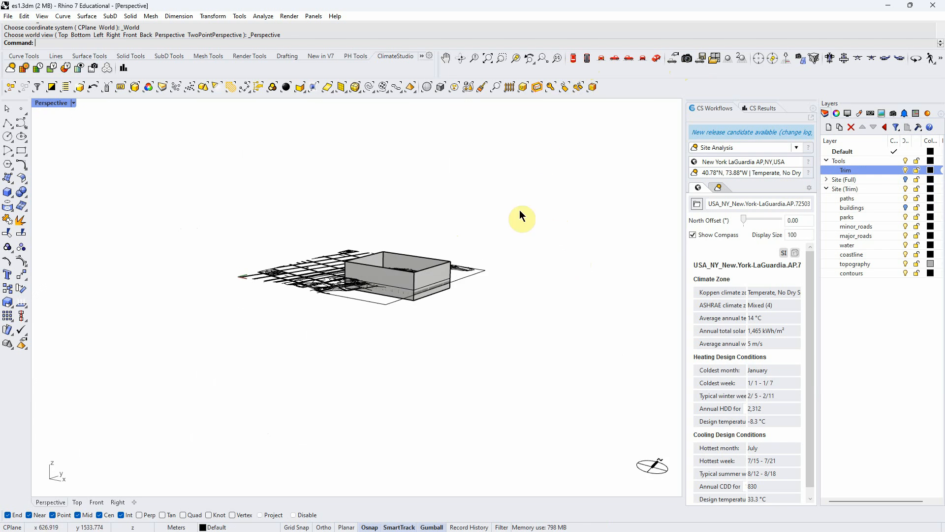
right_drag(379, 301, 396, 384)
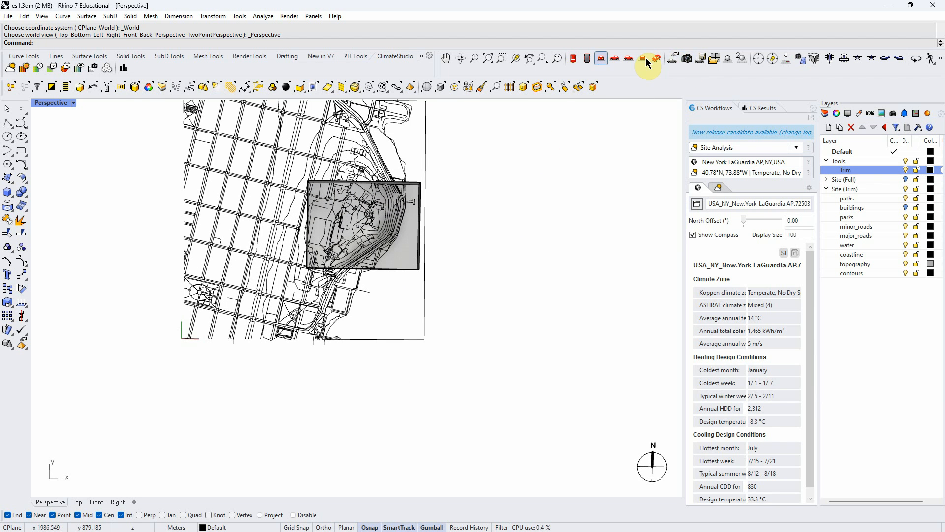
click(572, 60)
scroll(408, 173, up, 4)
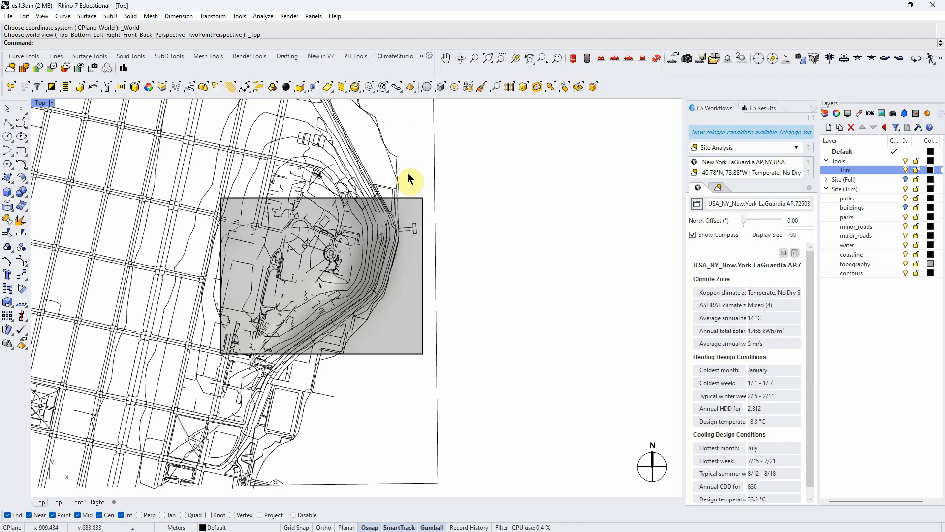
scroll(308, 191, up, 2)
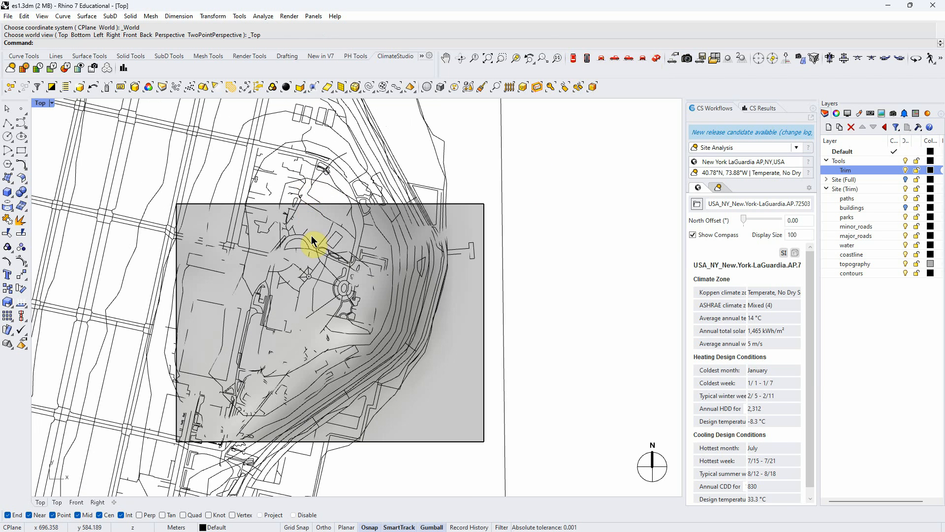
scroll(315, 239, down, 2)
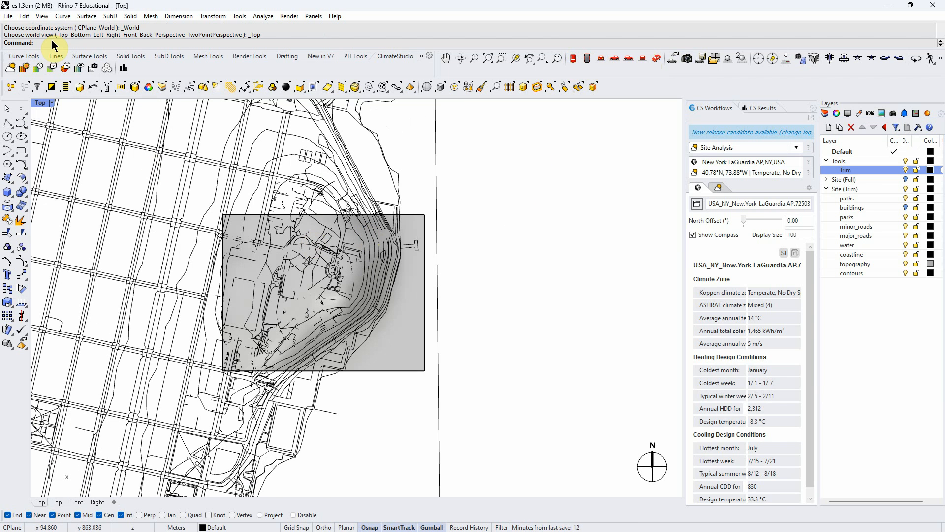
Step: Trim the linework crossing the north edge of the trim box in the Top view, using the box as the cutting object
text(trim)
key(Return)
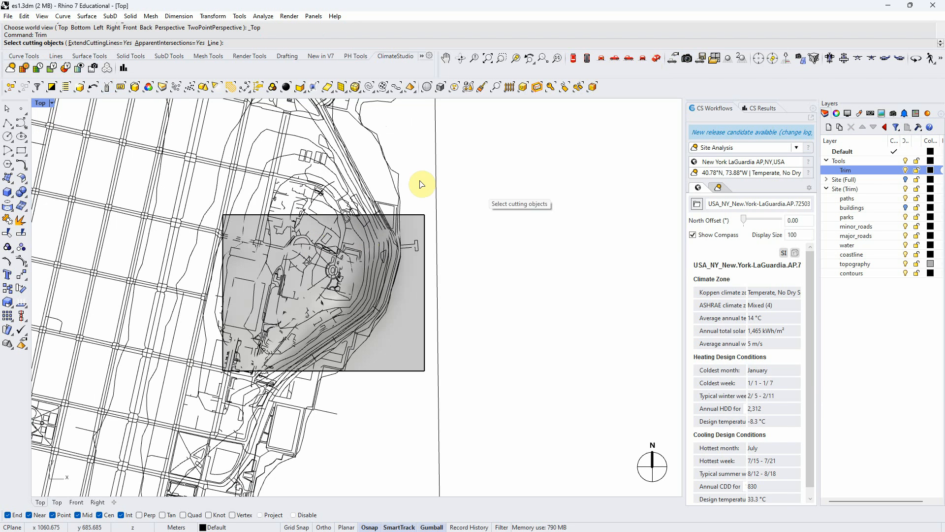
click(416, 218)
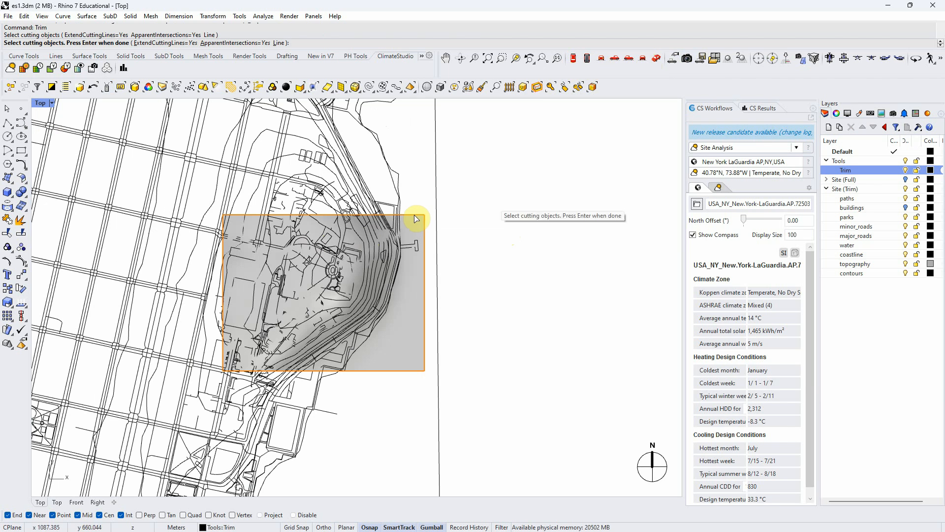
click(656, 58)
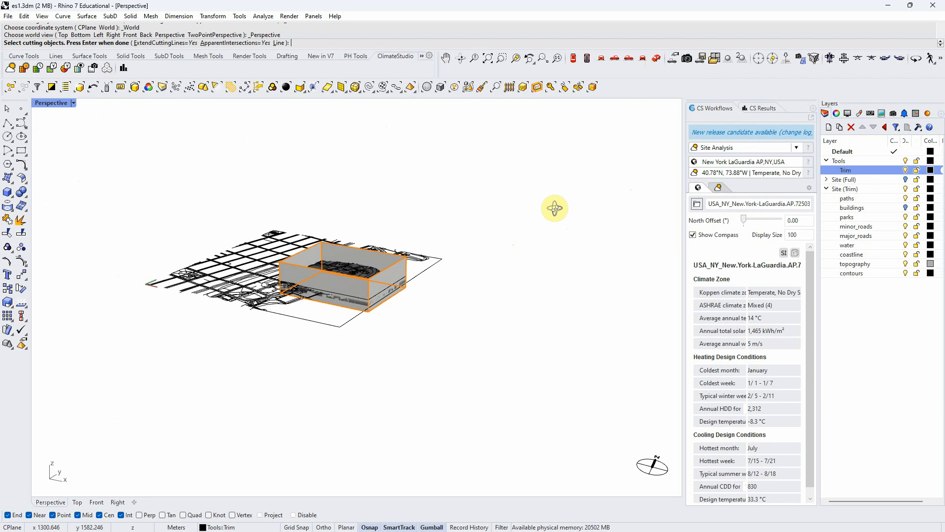
key(Return)
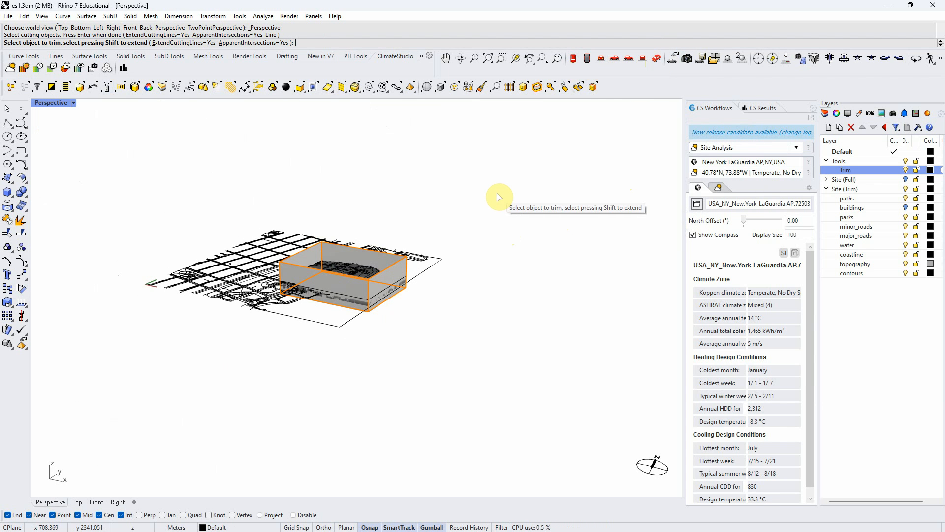
click(601, 59)
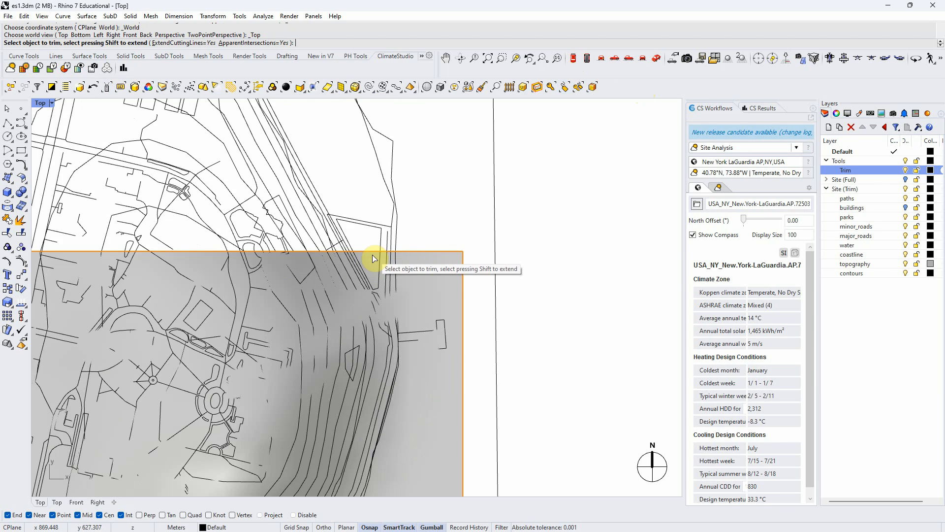
scroll(433, 247, up, 2)
scroll(441, 238, up, 2)
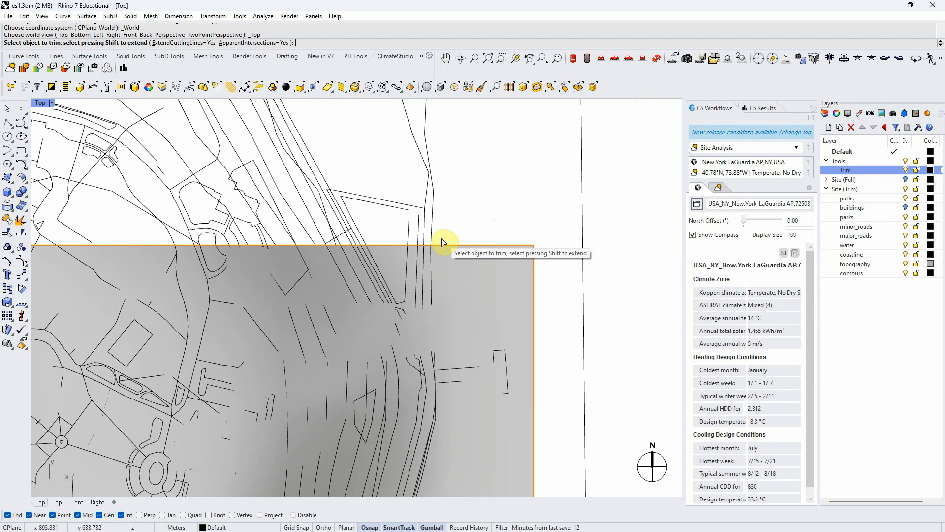
scroll(465, 242, down, 2)
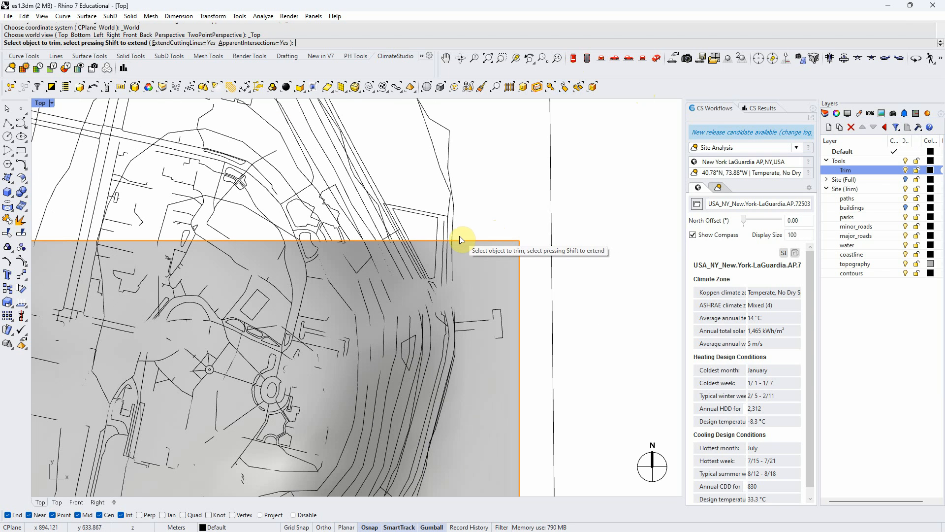
drag(459, 236, 91, 211)
Step: Trim the remaining line pieces just outside the western part of the box's north edge
scroll(449, 190, down, 5)
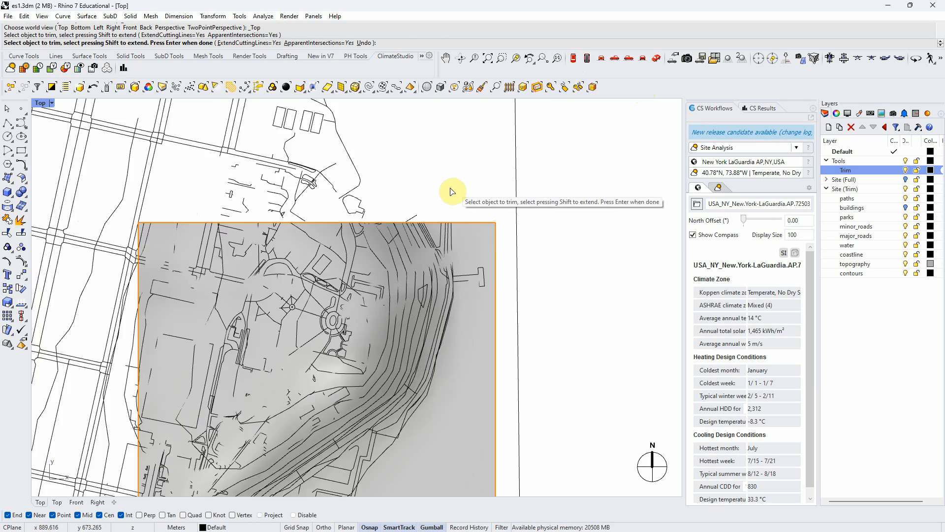
scroll(261, 212, up, 4)
scroll(260, 212, up, 4)
drag(238, 213, 179, 203)
Step: Trim the linework running out past the south edge of the trim box
scroll(261, 159, down, 10)
scroll(261, 159, down, 3)
scroll(327, 274, up, 5)
drag(351, 287, 101, 261)
Step: Trim the street and contour lines just outside the west edge of the trim box
scroll(408, 281, down, 3)
scroll(408, 281, down, 3)
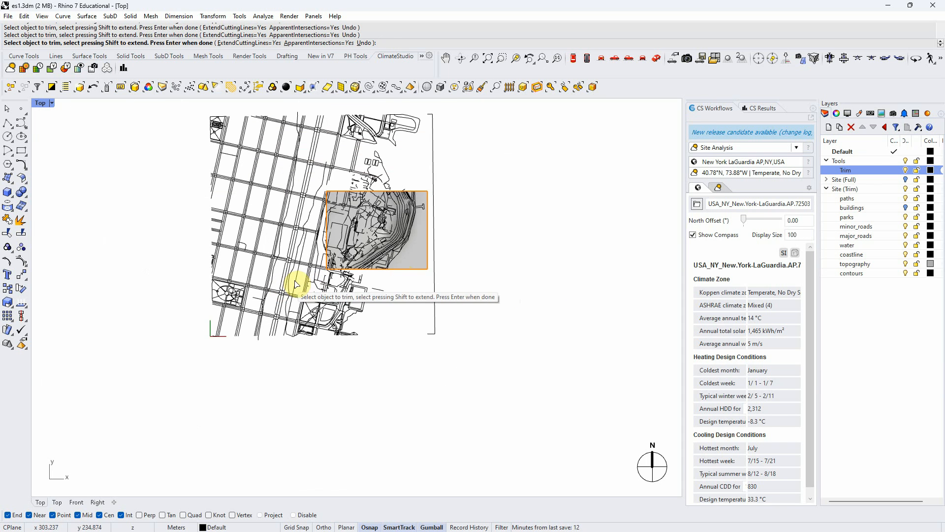
scroll(295, 283, up, 3)
drag(343, 270, 327, 111)
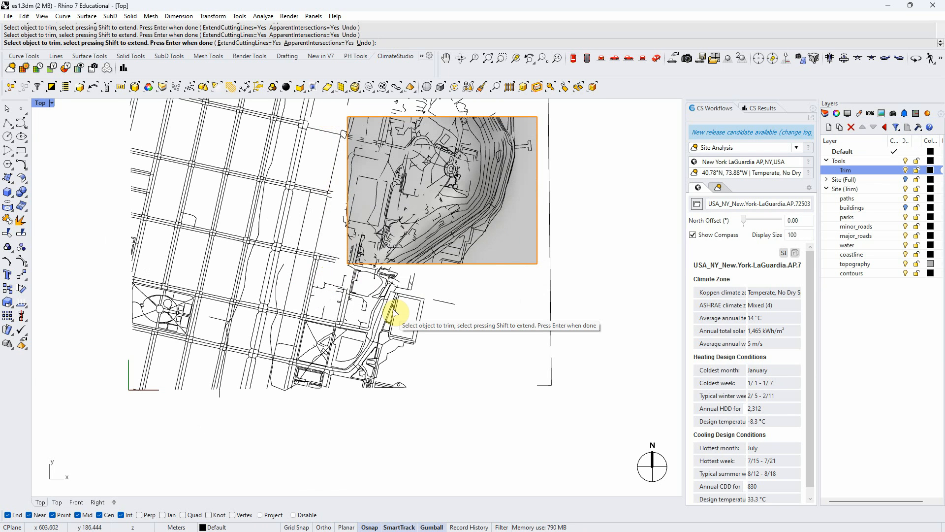
Step: Trim the remaining line pieces just outside the western part of the trim box's south edge
scroll(389, 307, up, 4)
scroll(374, 262, up, 5)
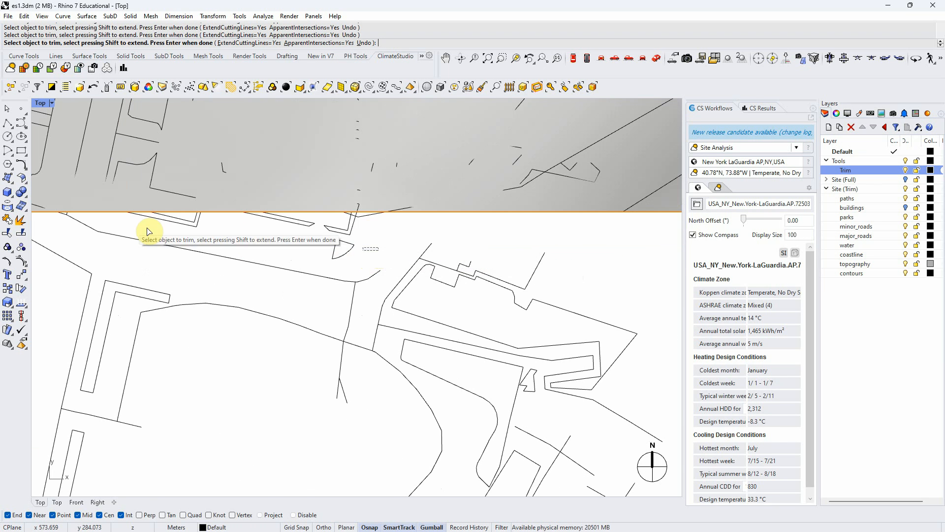
scroll(211, 248, up, 5)
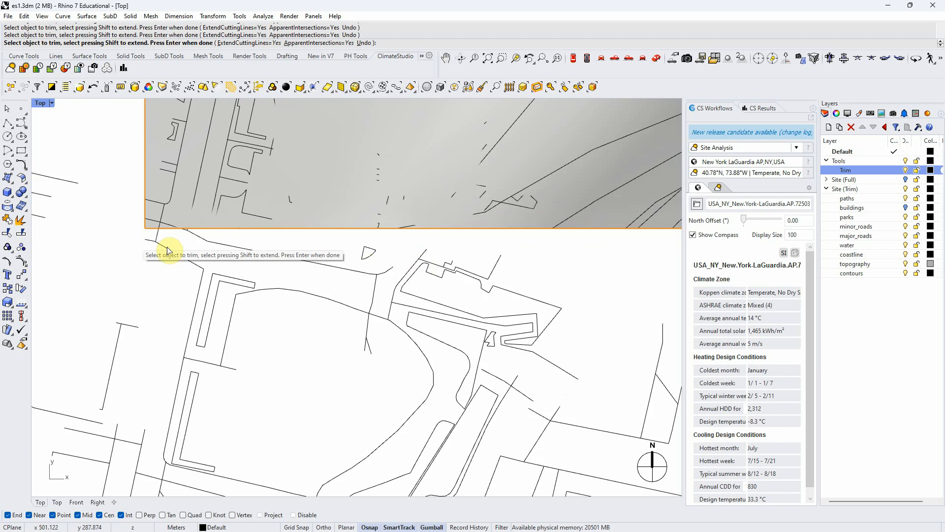
drag(329, 248, 178, 212)
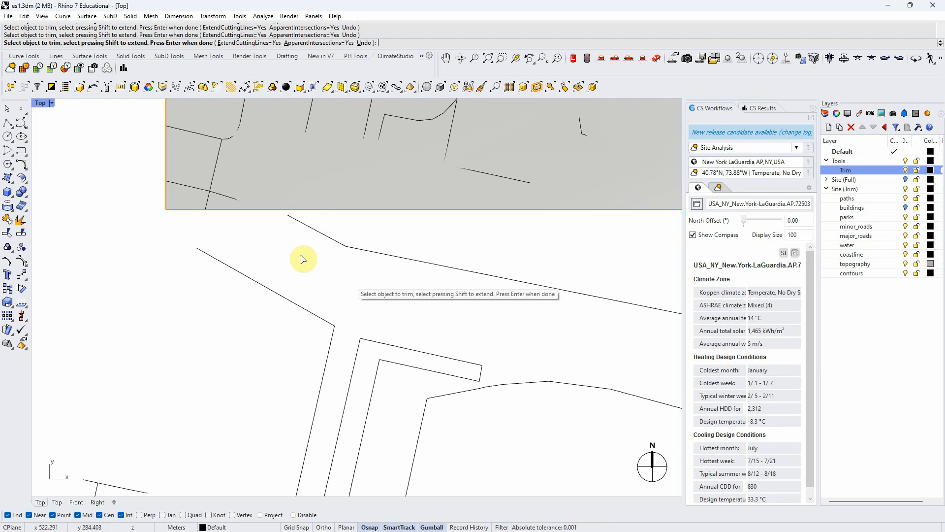
scroll(392, 309, down, 4)
scroll(317, 260, up, 6)
scroll(317, 263, up, 4)
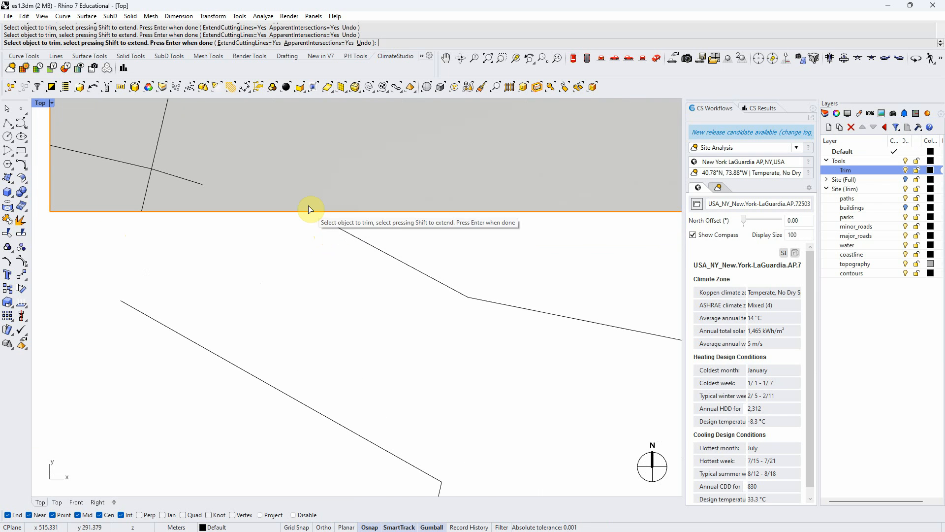
scroll(332, 263, down, 8)
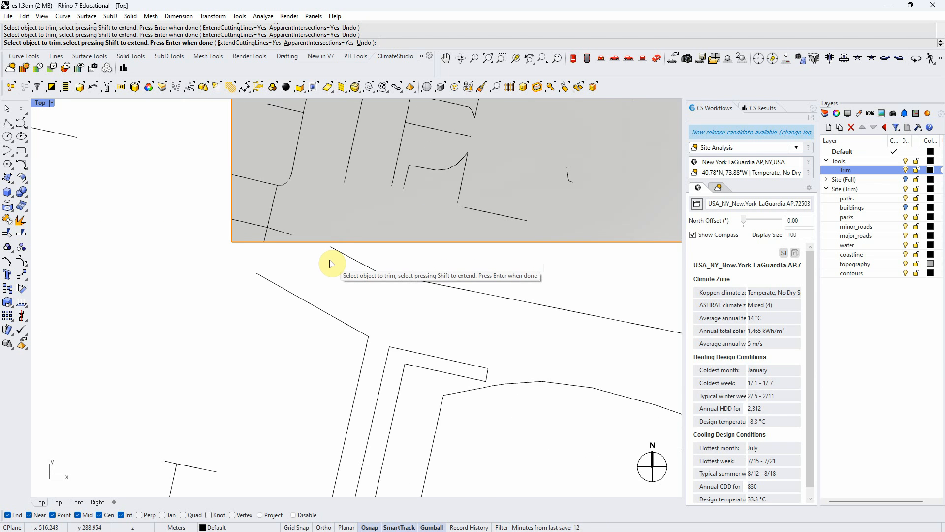
scroll(472, 323, down, 5)
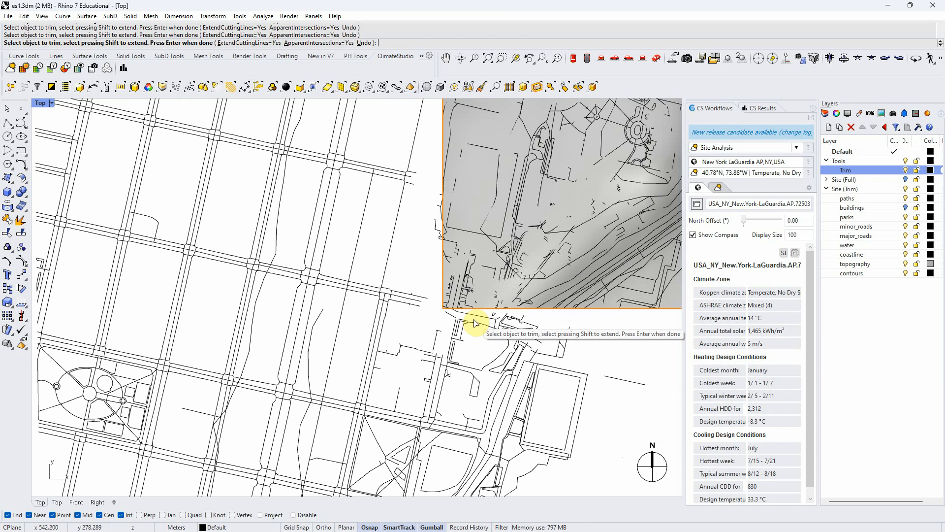
Step: Trim the building outline and contour pieces sticking out past the trim box's west edge
scroll(433, 255, up, 5)
scroll(510, 260, up, 5)
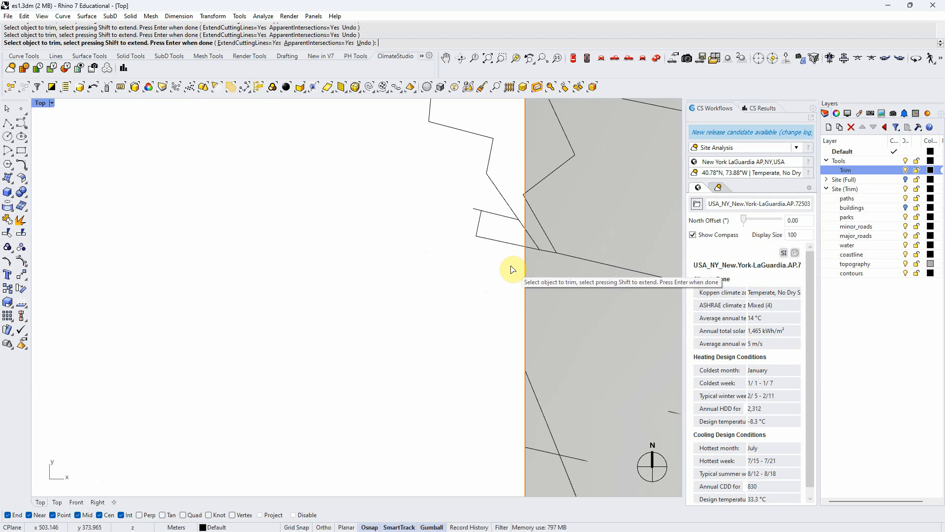
scroll(497, 247, down, 5)
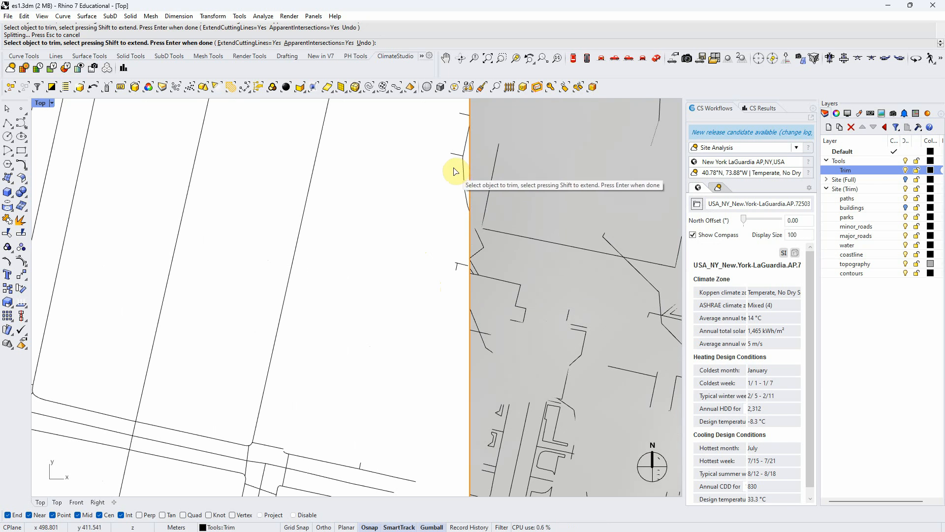
drag(465, 212, 460, 115)
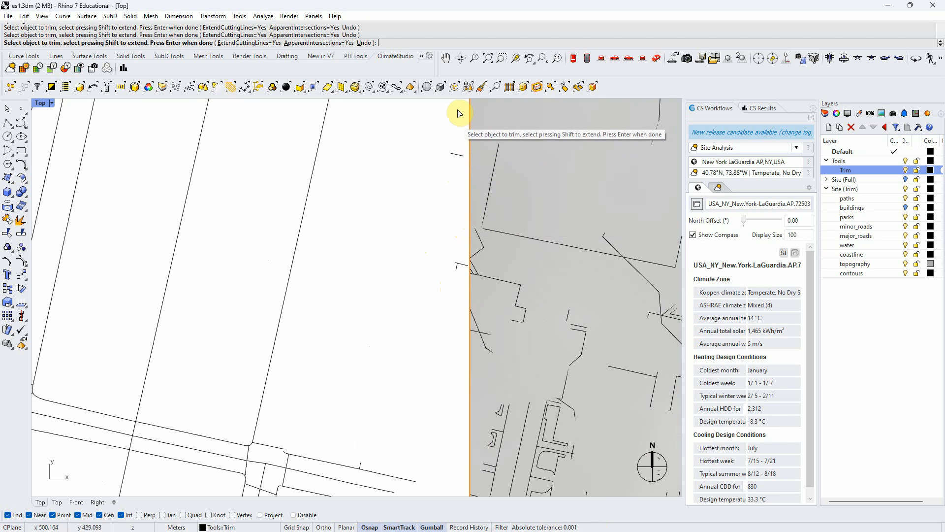
scroll(429, 210, down, 5)
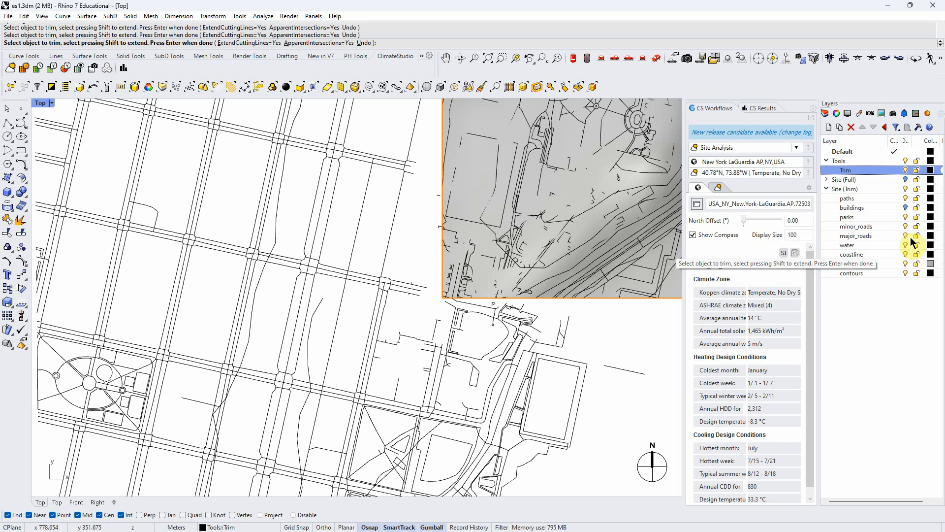
Step: Hide the topography layer under Site (Trim) and finish the Trim command
click(905, 264)
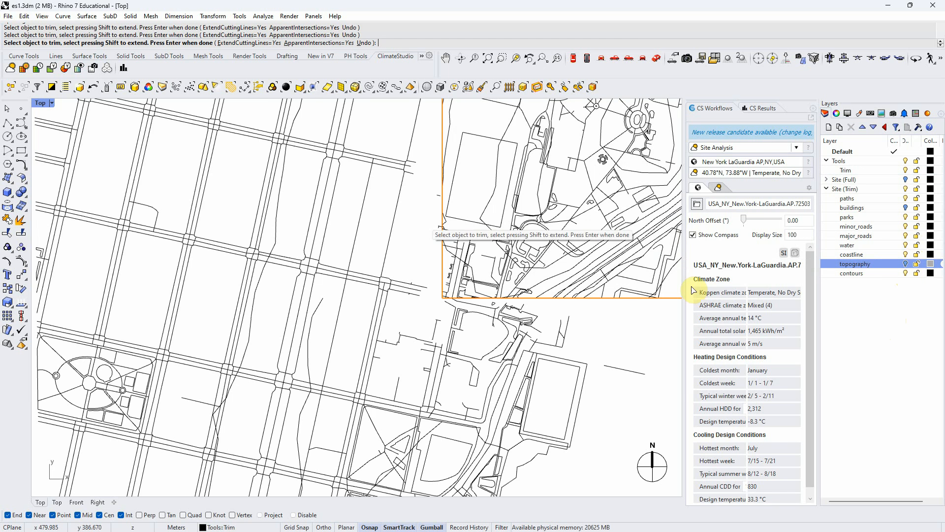
scroll(261, 241, down, 3)
right_click(553, 253)
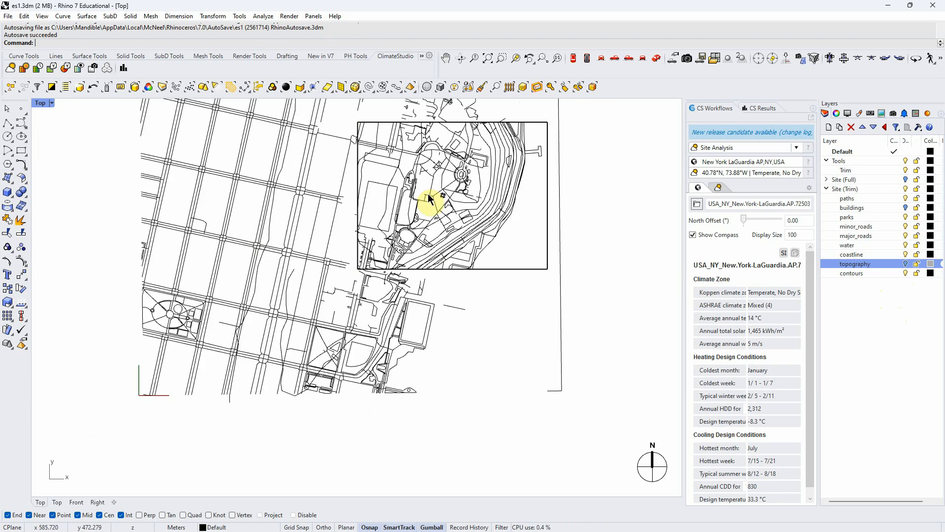
Step: Delete the street grid linework lying west of the trim box in the Top view
scroll(389, 197, up, 2)
scroll(407, 319, up, 3)
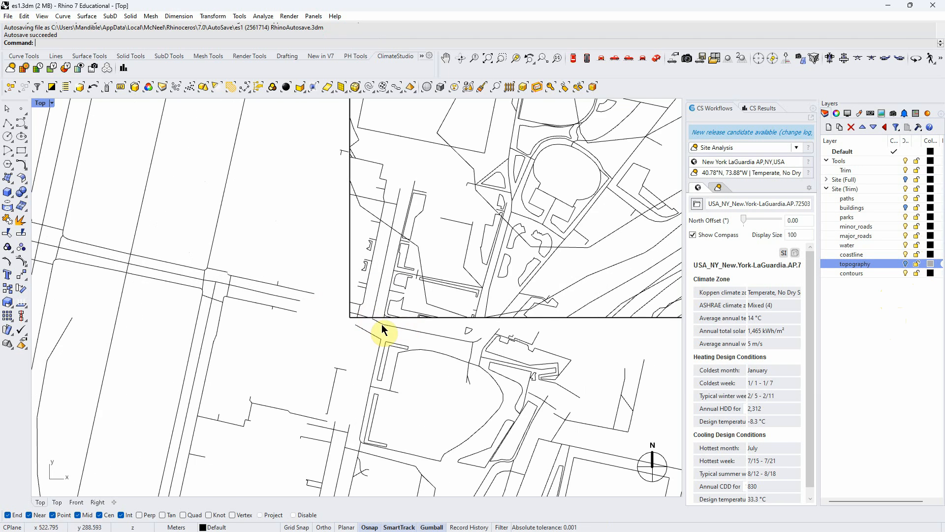
scroll(385, 331, up, 5)
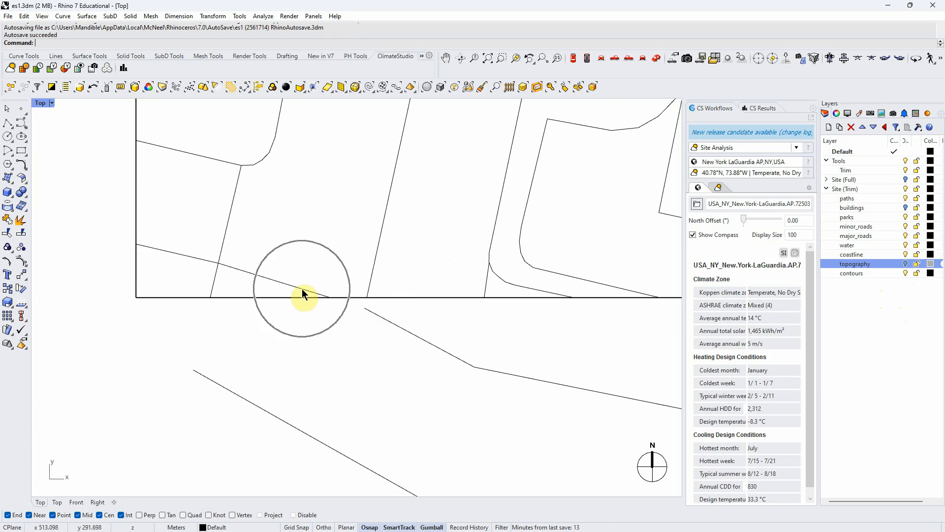
scroll(355, 303, down, 6)
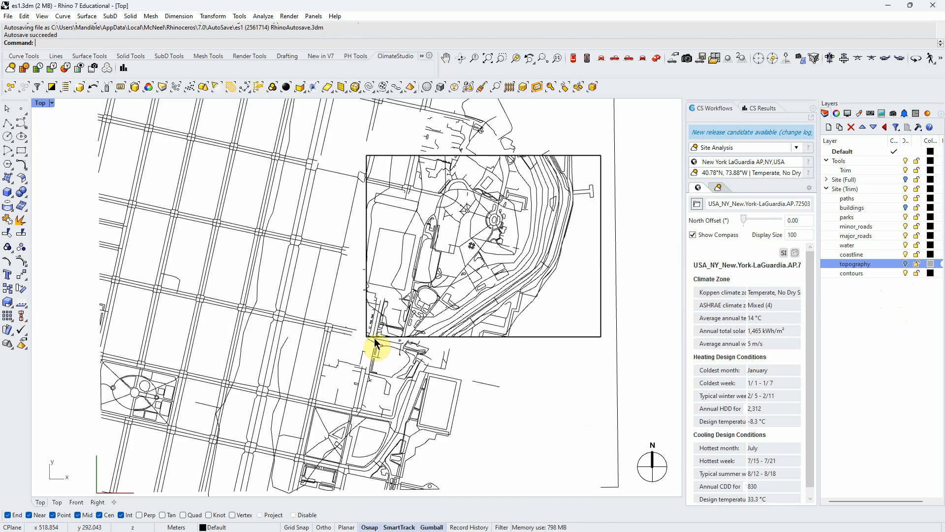
scroll(357, 325, down, 2)
scroll(382, 169, up, 6)
scroll(386, 169, down, 12)
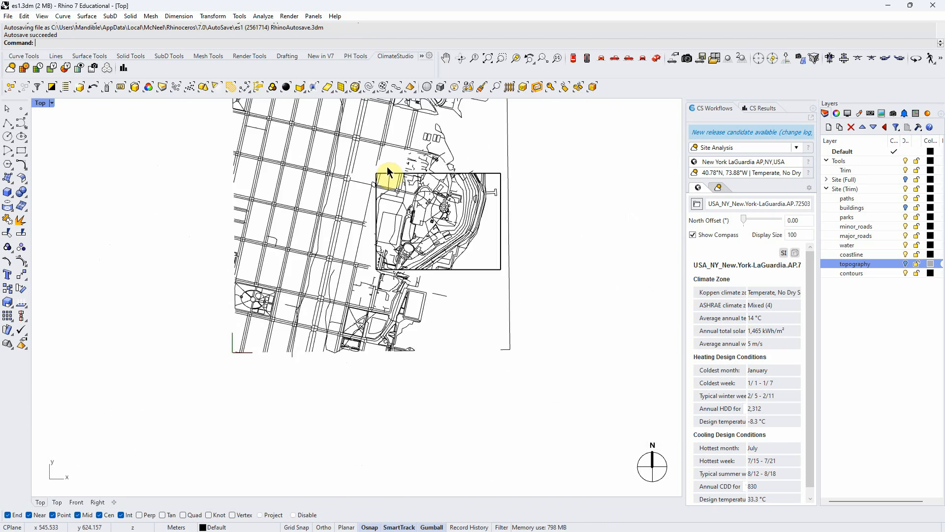
scroll(353, 349, down, 2)
drag(353, 348, 245, 142)
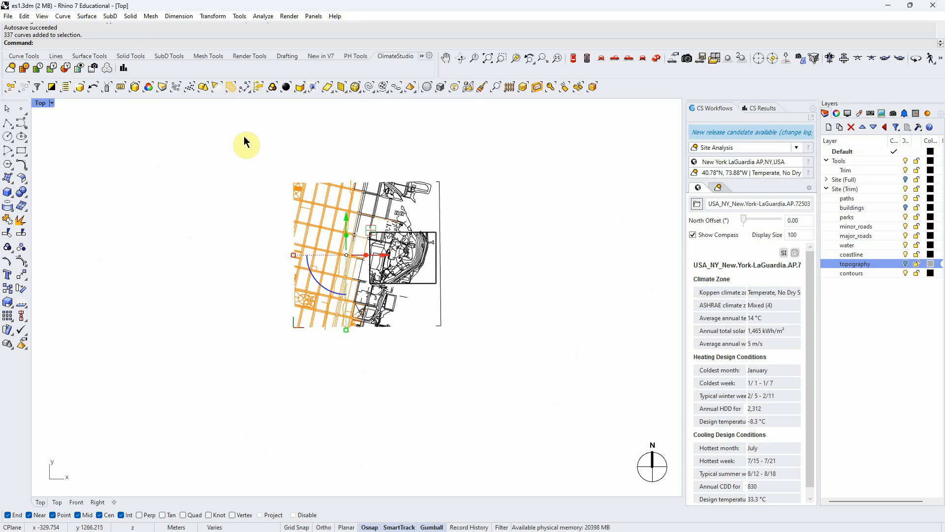
key(Delete)
Step: Delete the linework lying north of the trim box
scroll(472, 212, up, 5)
drag(488, 244, 240, 166)
scroll(310, 259, up, 4)
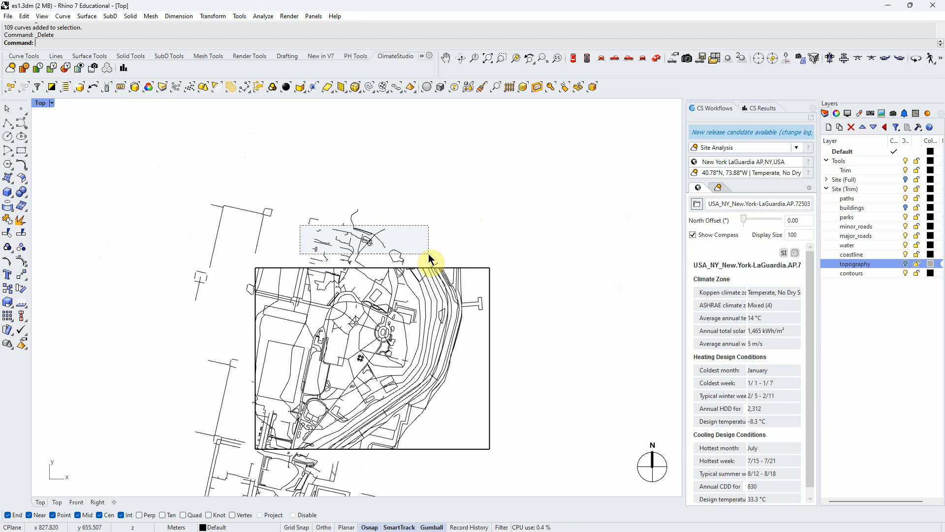
drag(429, 258, 170, 178)
key(Delete)
Step: Delete the linework south of the trim box and the remaining street curves to its west
scroll(228, 270, down, 3)
drag(349, 467, 150, 377)
key(Delete)
drag(233, 407, 169, 230)
key(Delete)
Step: Try deleting the leftover curves just below the trim box's south edge, and undo the deletion
scroll(246, 382, up, 4)
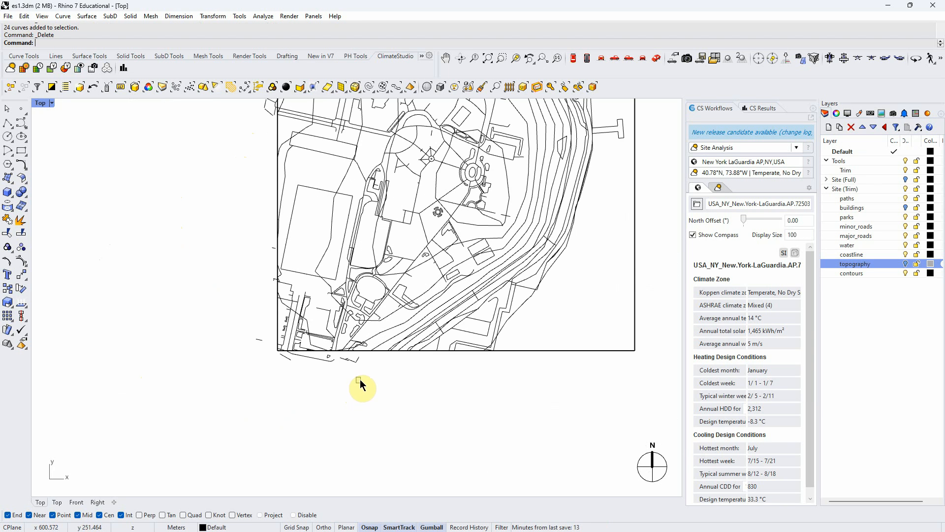
drag(280, 366, 276, 362)
scroll(280, 363, up, 4)
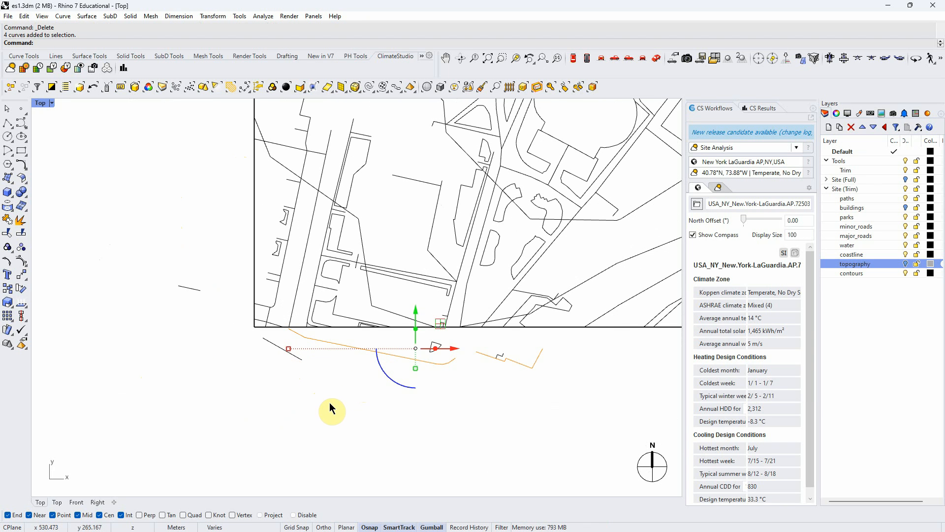
key(Delete)
key(ctrl+z)
scroll(434, 334, up, 4)
key(Escape)
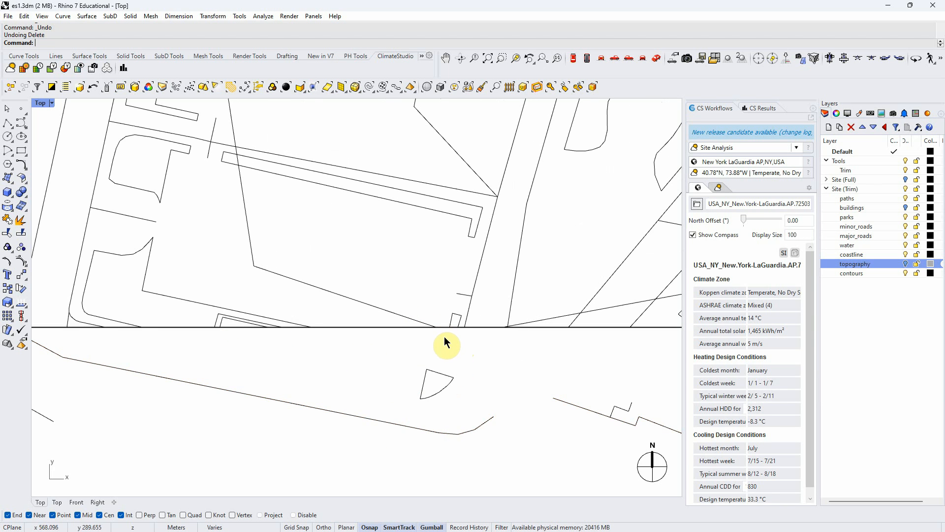
Step: Delete all leftover curves just below the south edge and the stray line piece near the box's southwest corner
scroll(312, 374, down, 3)
drag(568, 440, 106, 368)
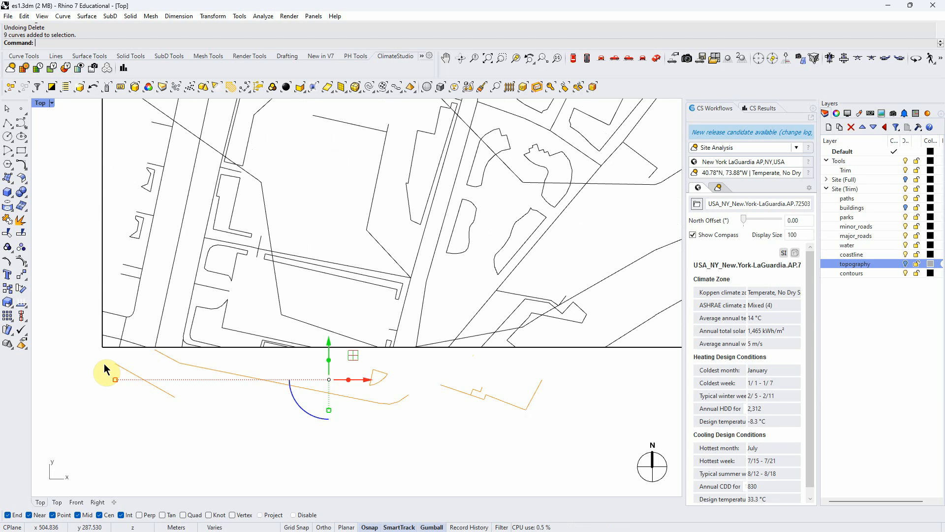
key(Delete)
scroll(285, 400, down, 3)
drag(225, 390, 196, 347)
key(Delete)
Step: Delete the stray line pieces just outside the trim box's west and north edges
scroll(244, 313, up, 8)
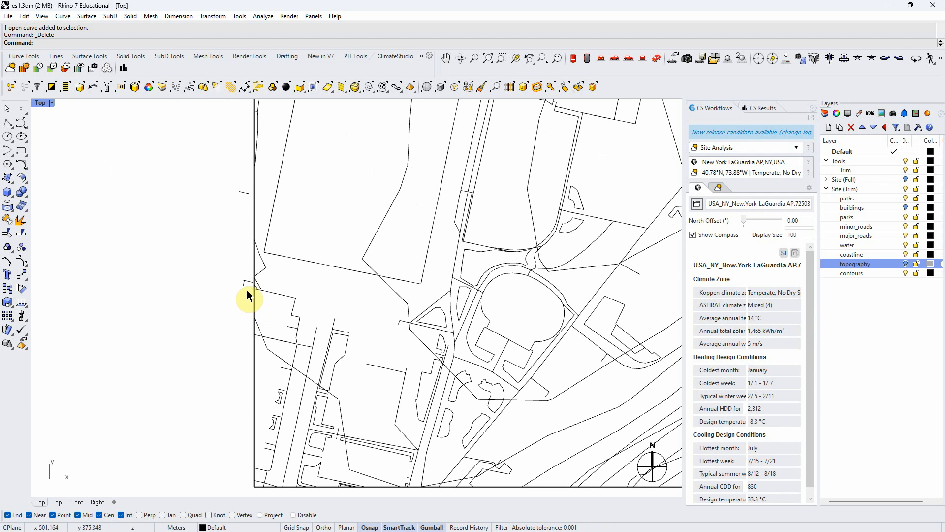
drag(215, 160, 212, 169)
scroll(158, 312, down, 6)
scroll(232, 208, up, 5)
scroll(232, 213, up, 2)
drag(289, 249, 88, 211)
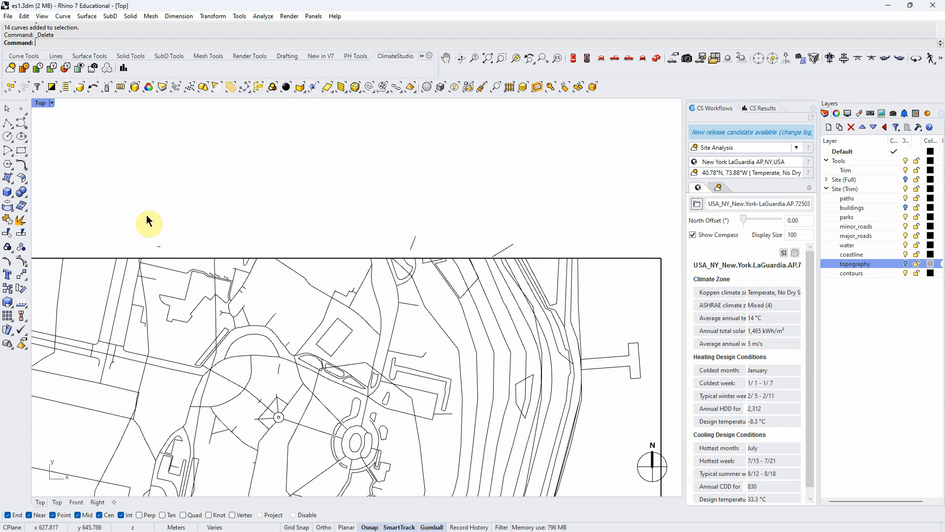
drag(545, 257, 296, 211)
key(Delete)
Step: Delete the curves and the stray path segment outside the west edge near the trim box's northwest corner
scroll(424, 203, down, 5)
scroll(424, 203, down, 2)
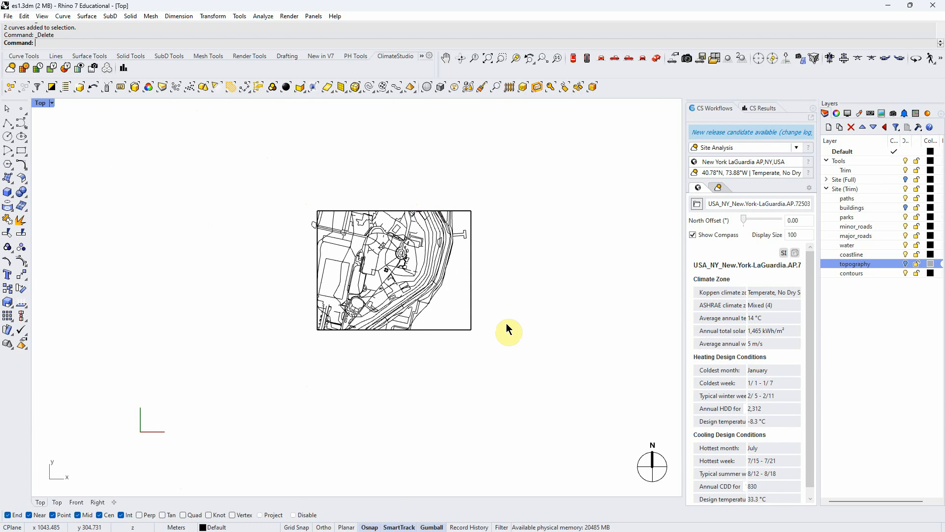
scroll(306, 239, up, 5)
drag(317, 237, 266, 134)
key(Delete)
scroll(320, 197, up, 3)
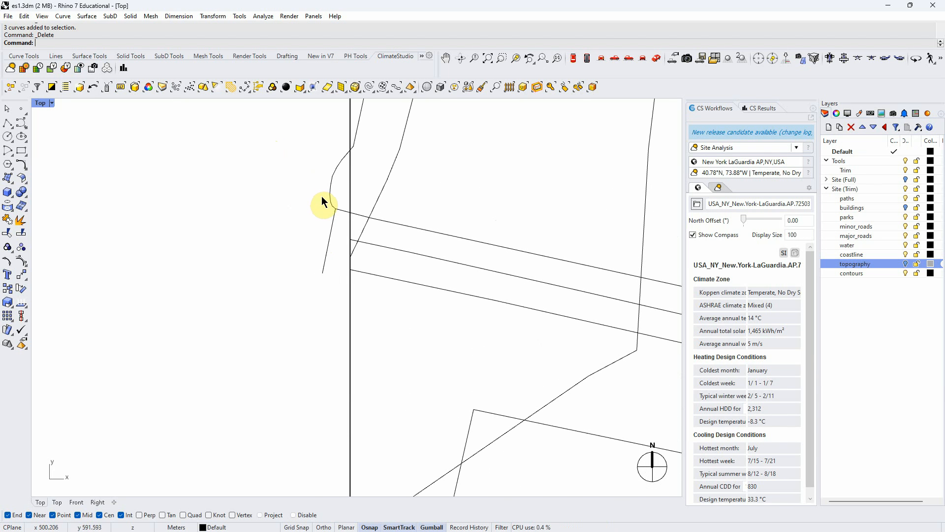
key(Delete)
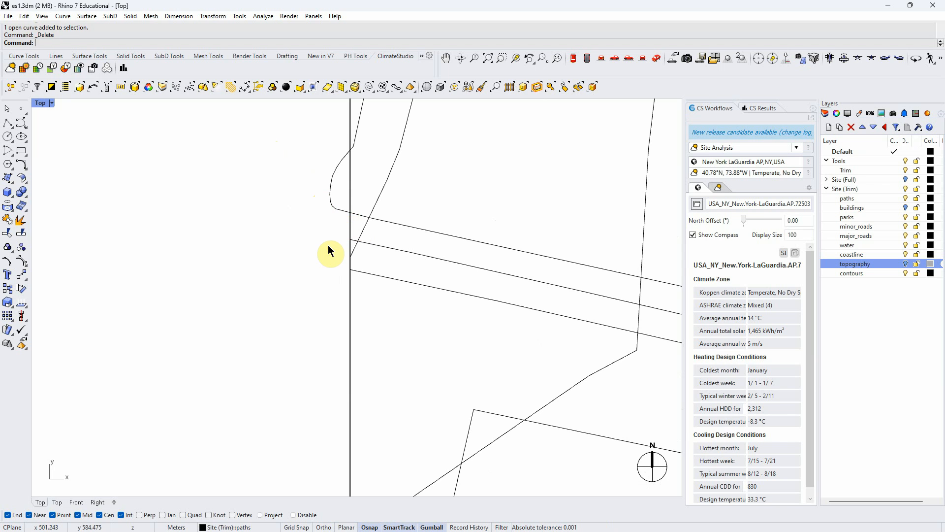
Step: Trim the rounded road corner that bulges past the west edge, using the trim box as the cutting object
scroll(311, 246, down, 2)
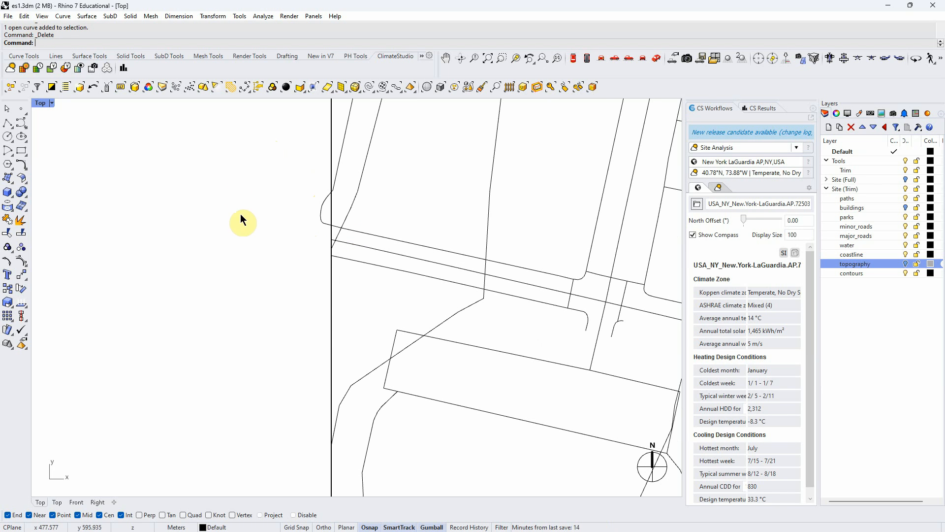
right_click(498, 47)
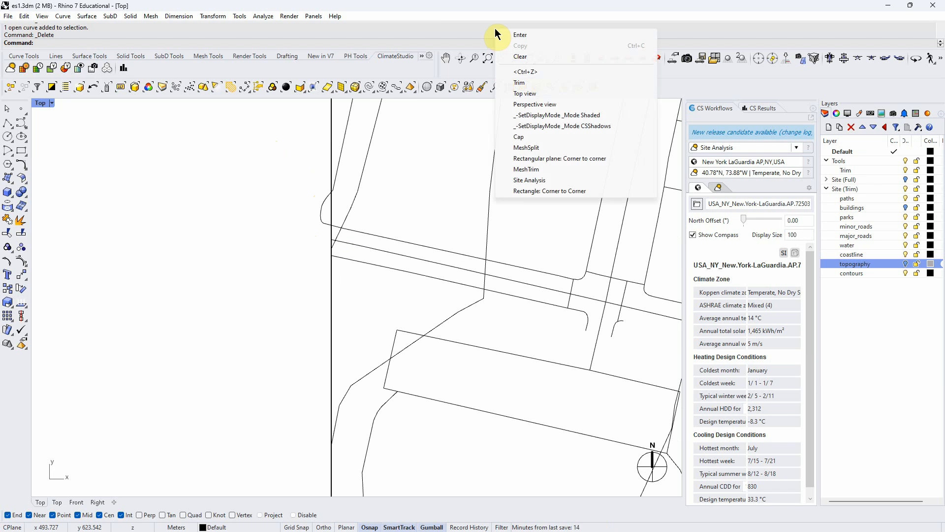
click(524, 84)
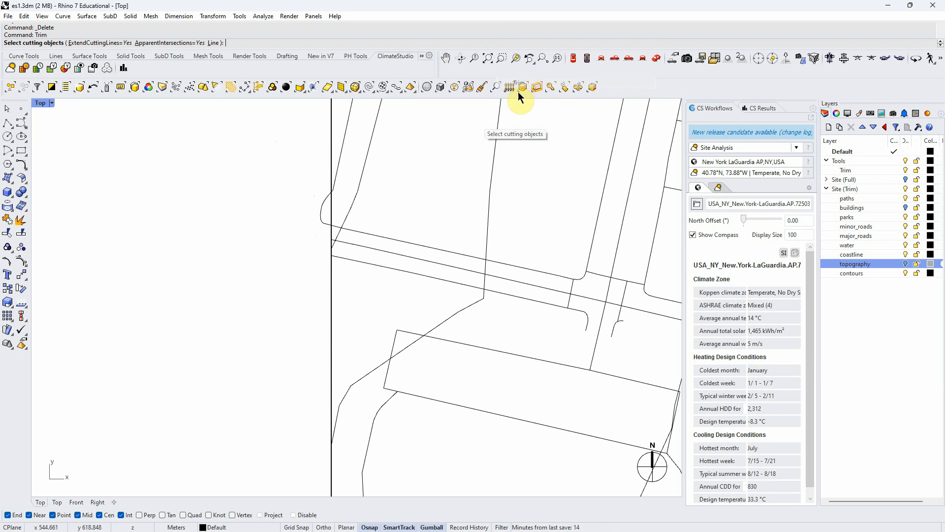
click(331, 135)
key(Return)
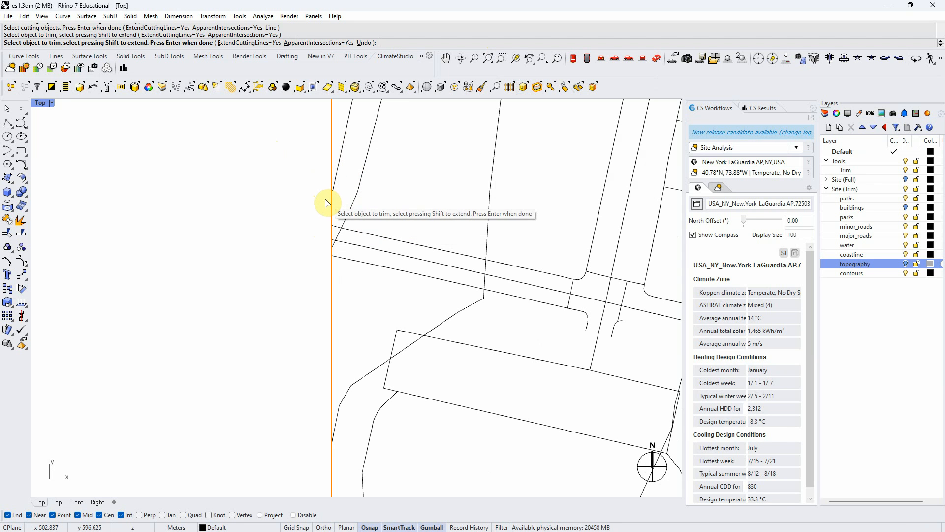
click(327, 203)
scroll(266, 229, down, 2)
key(Return)
Step: Switch to the Perspective view and show the buildings layer under Site (Trim)
scroll(112, 181, down, 6)
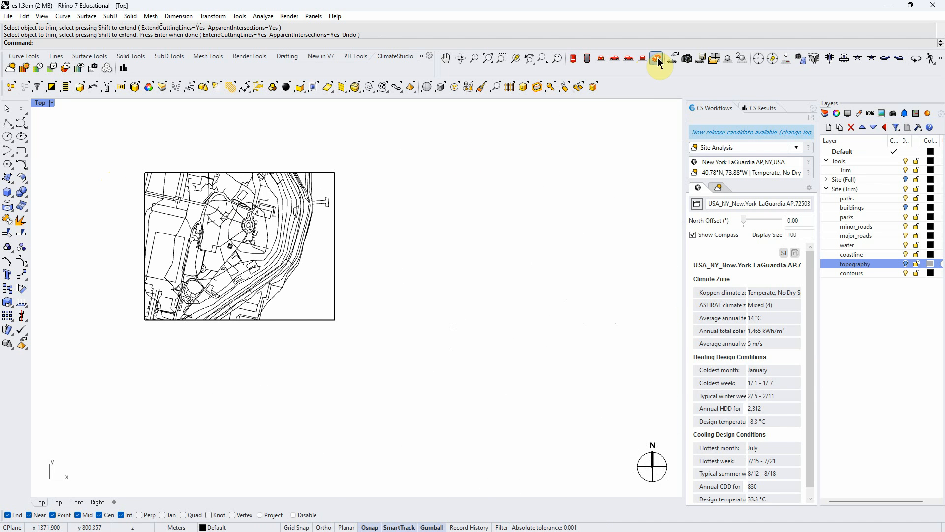
click(656, 59)
scroll(325, 241, up, 8)
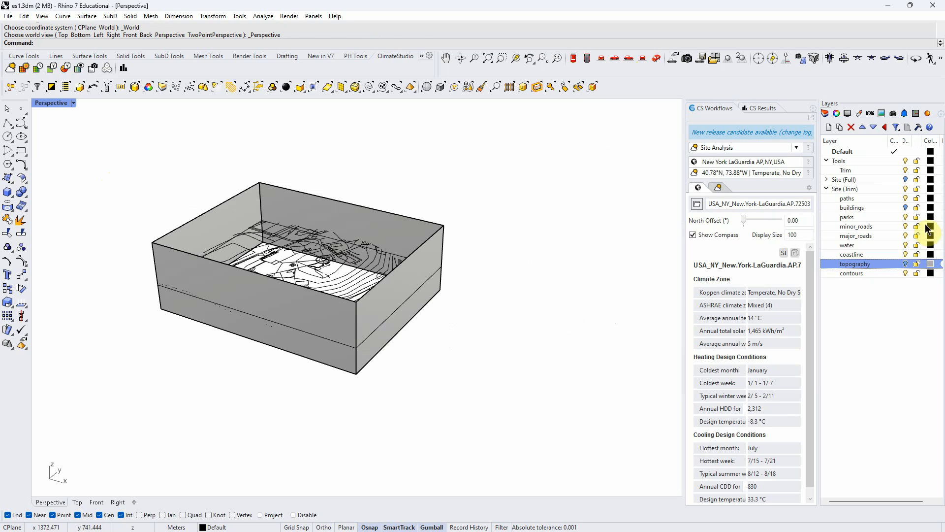
click(905, 207)
right_drag(633, 246, 430, 305)
scroll(534, 260, up, 5)
scroll(431, 306, down, 5)
scroll(484, 294, up, 10)
scroll(447, 275, down, 5)
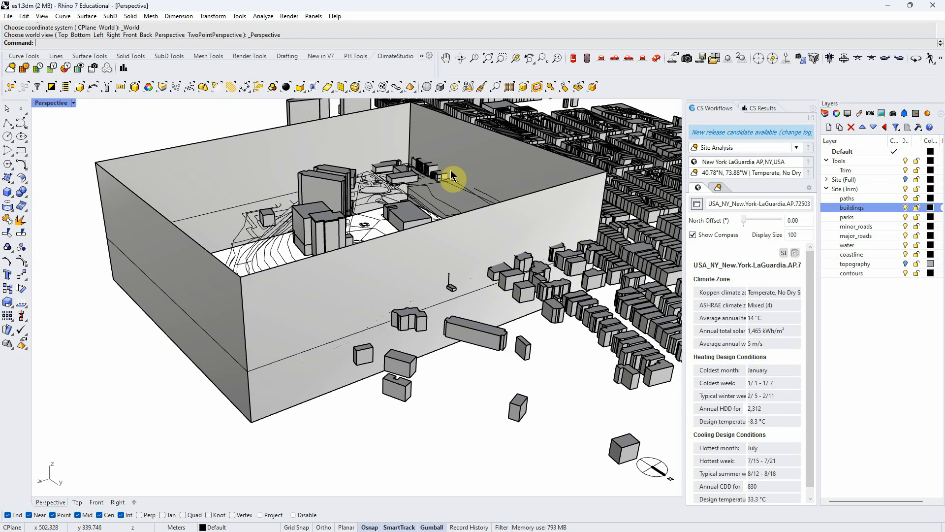
right_click(386, 29)
click(416, 71)
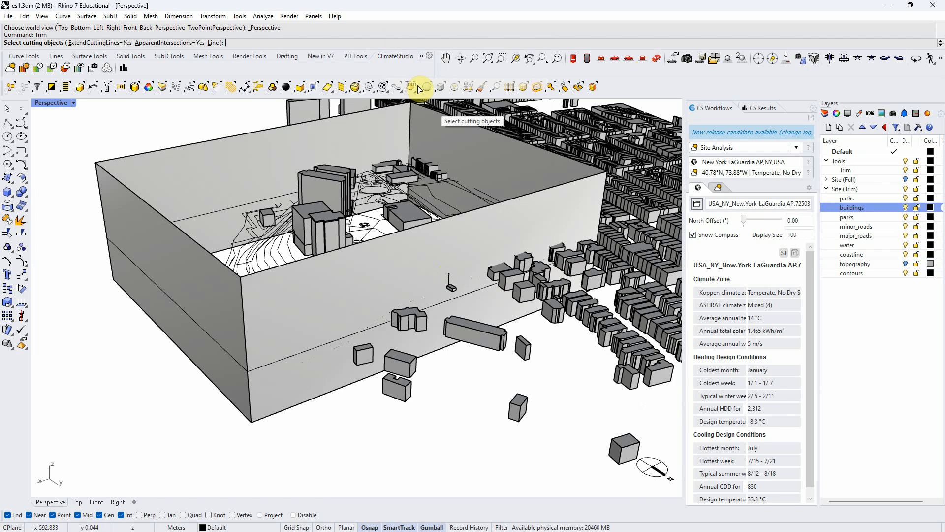
click(569, 208)
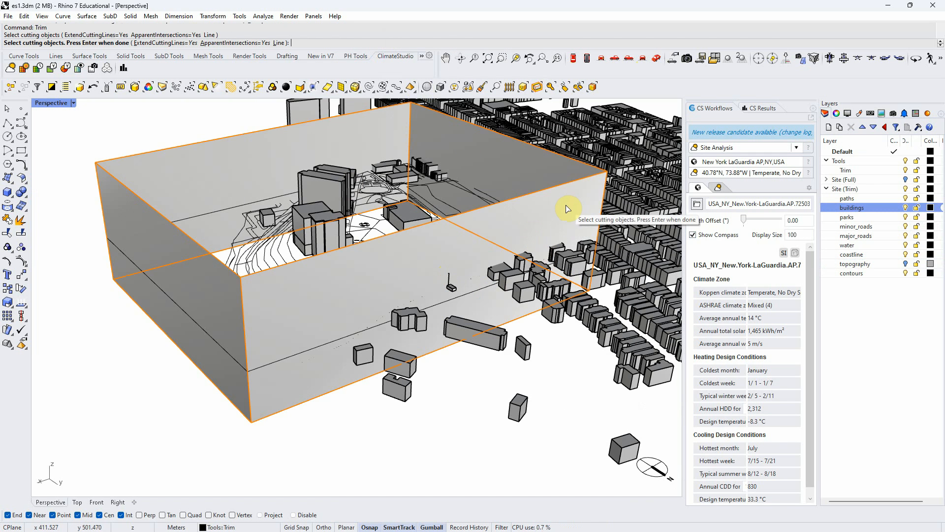
right_click(566, 209)
scroll(532, 274, up, 5)
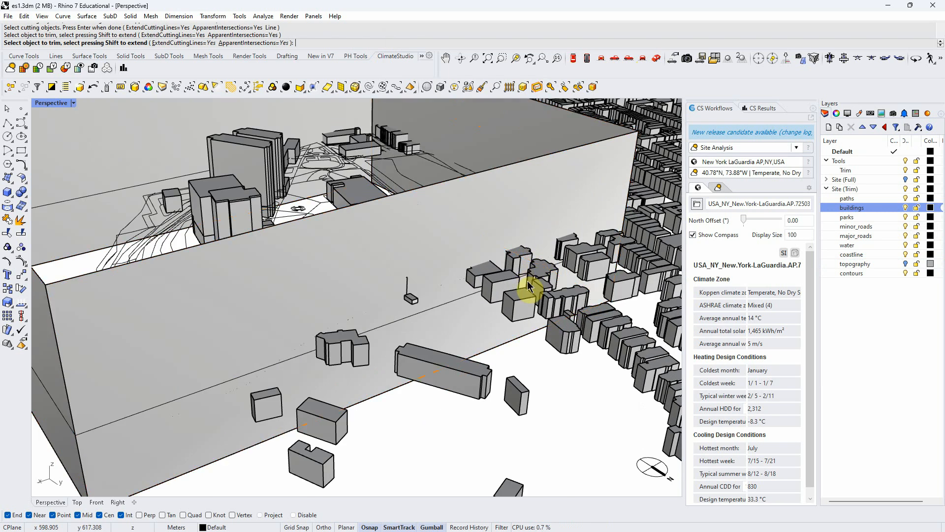
key(Escape)
right_drag(527, 279, 547, 315)
scroll(473, 241, up, 4)
click(425, 187)
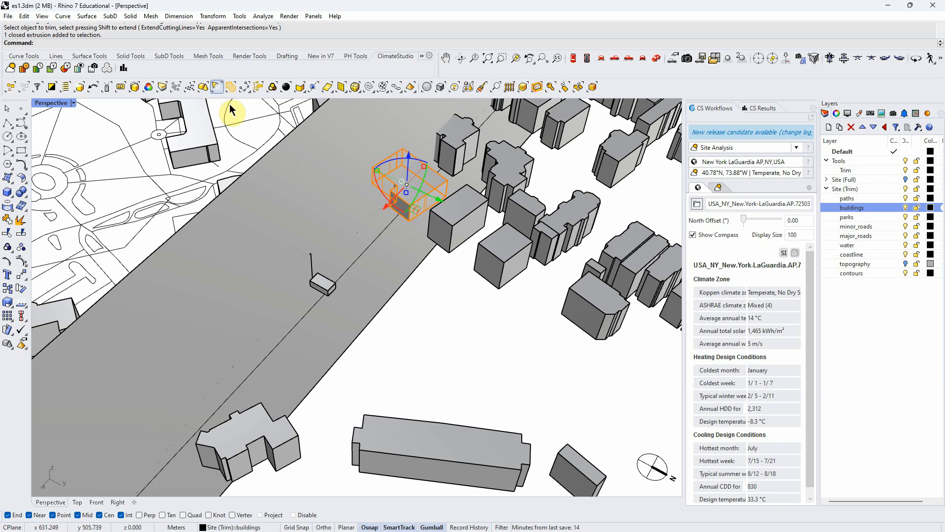
key(Escape)
Step: Trim away the outer parts of the buildings crossing the trim box's north wall, using the box as the cutting object
right_click(380, 32)
click(409, 71)
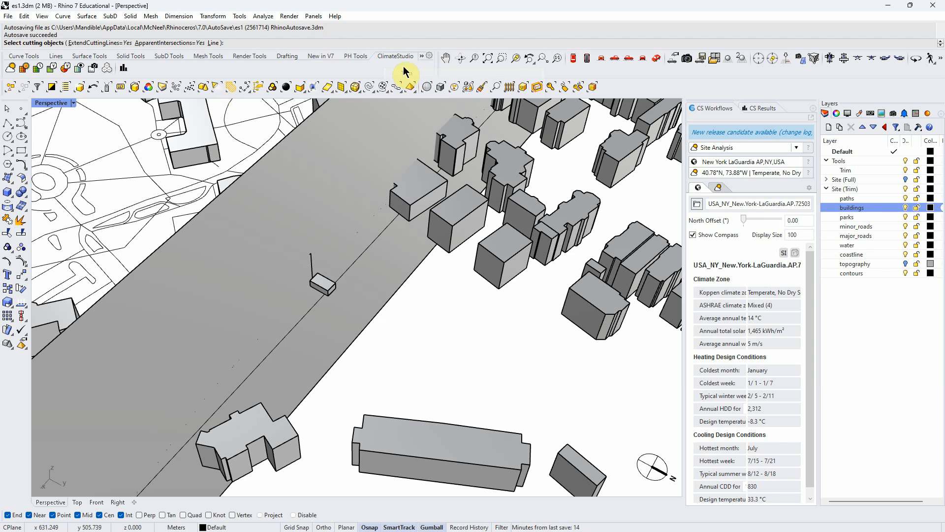
click(333, 176)
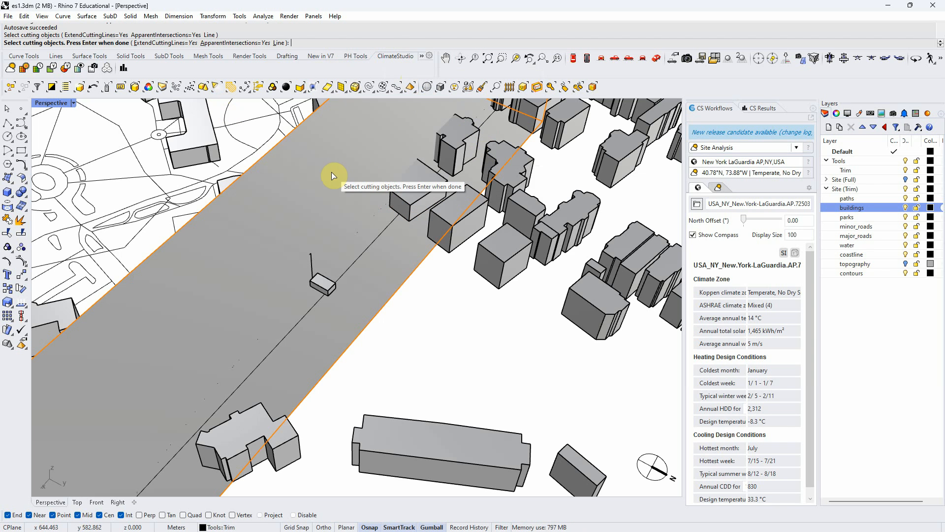
key(Return)
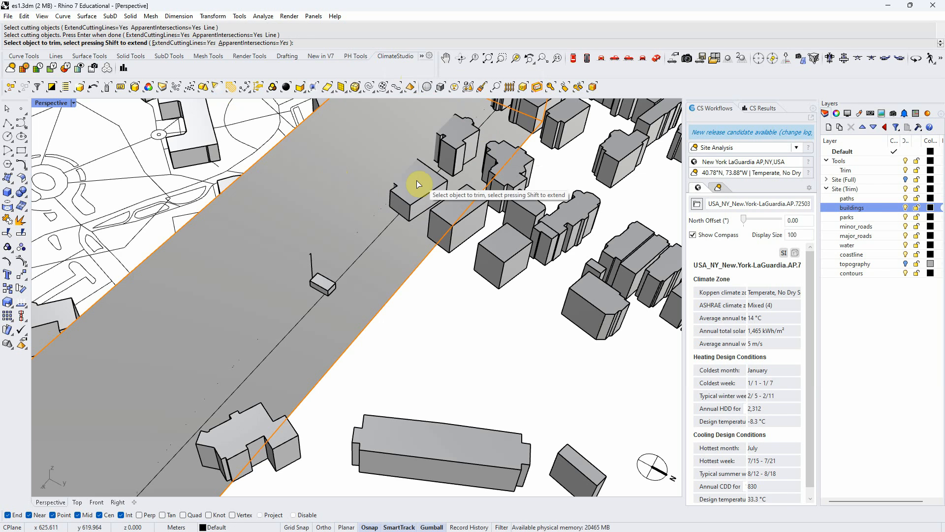
click(433, 186)
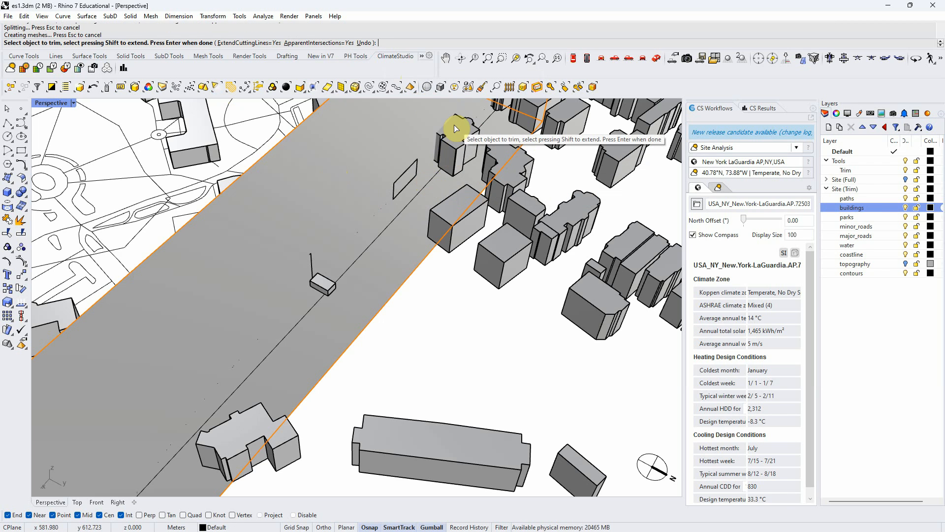
scroll(459, 226, down, 3)
scroll(460, 226, down, 2)
scroll(466, 270, down, 4)
scroll(502, 207, up, 10)
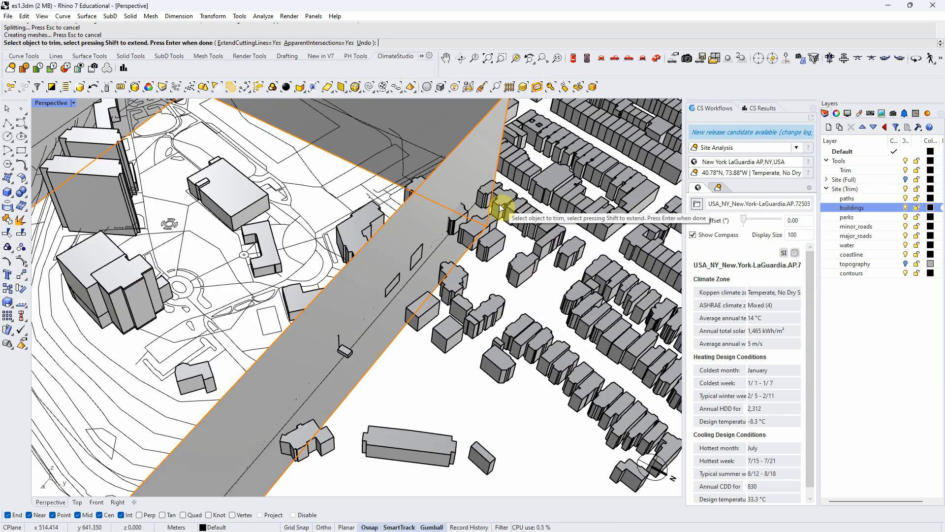
click(446, 225)
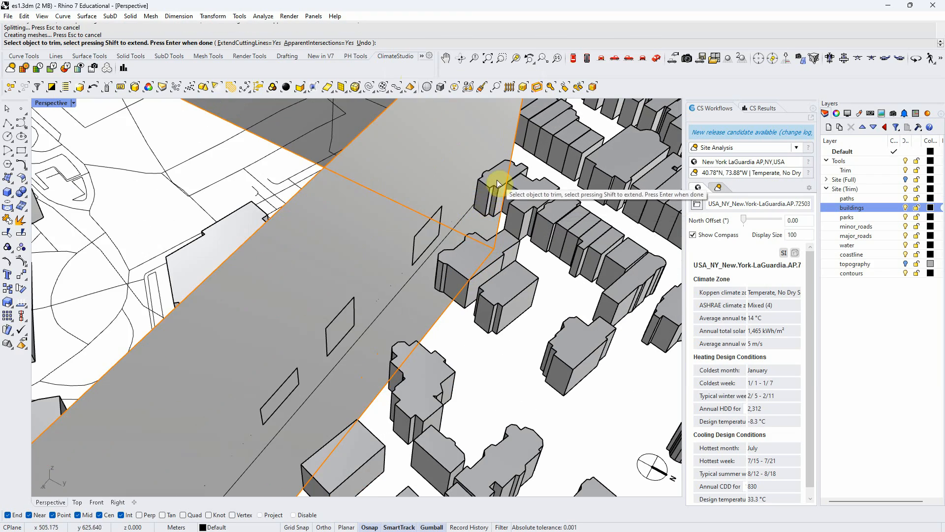
Step: Trim the outer part of the building that sticks out through the trim box's south wall near the southwest corner
right_drag(482, 202, 213, 253)
click(356, 105)
scroll(495, 195, down, 7)
scroll(266, 241, up, 8)
scroll(249, 194, up, 6)
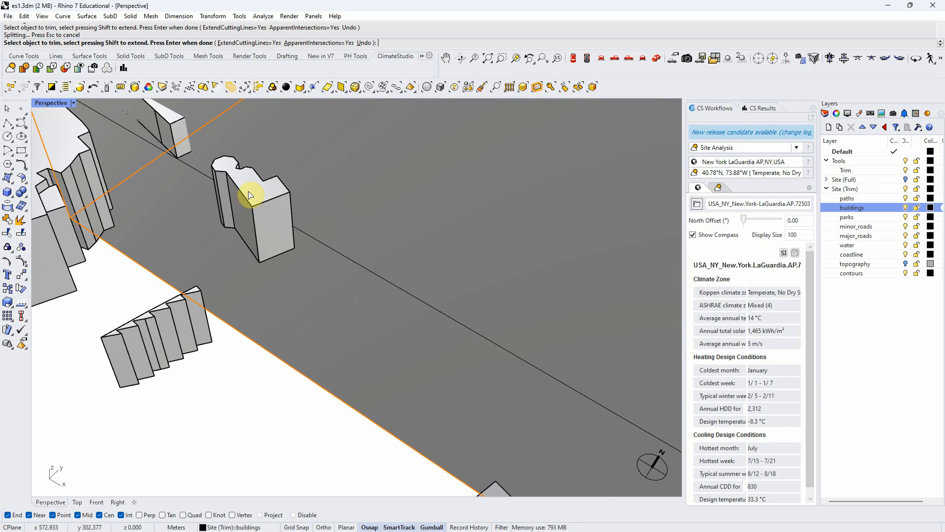
click(178, 130)
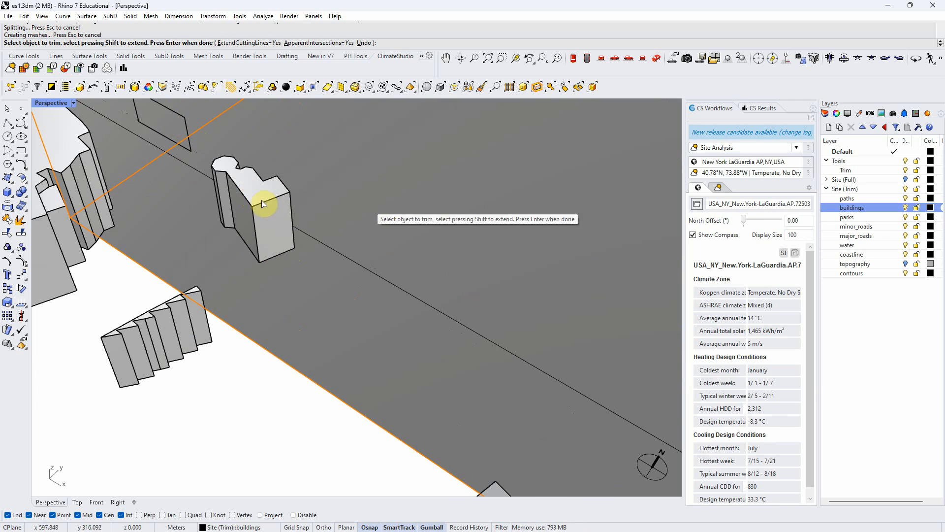
Step: Trim off the outer parts of the four buildings crossing the trim box's west wall near the southwest corner and end the Trim command
scroll(441, 211, down, 5)
right_drag(441, 208, 501, 232)
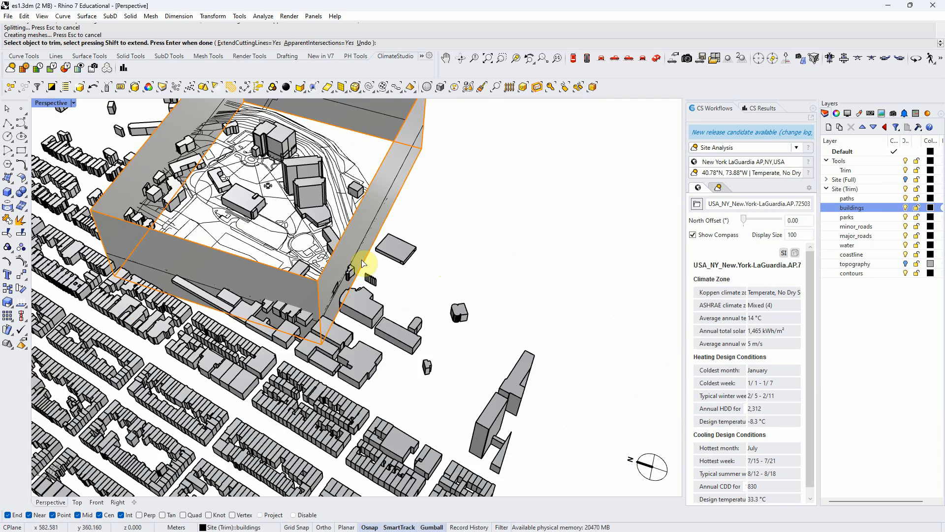
scroll(303, 289, up, 6)
click(310, 423)
click(259, 384)
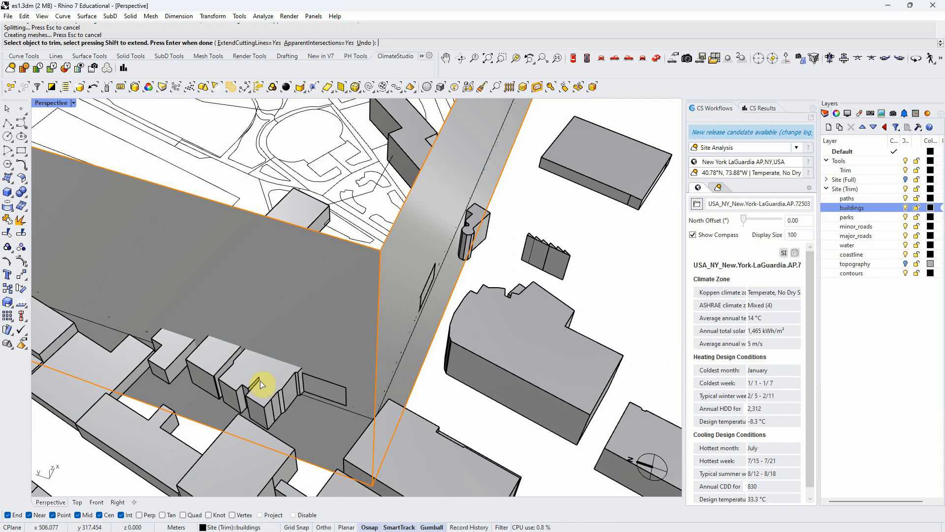
click(216, 368)
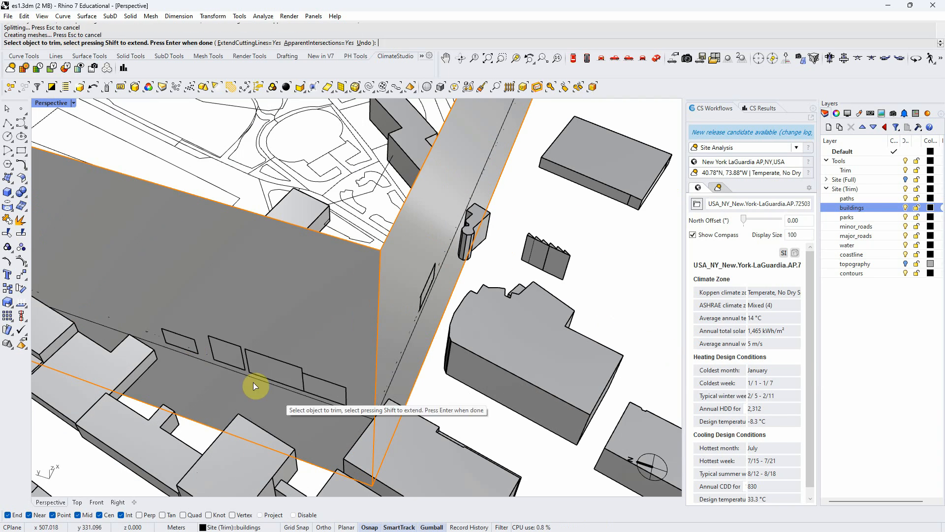
scroll(320, 394, down, 5)
right_drag(287, 378, 252, 367)
scroll(331, 170, down, 4)
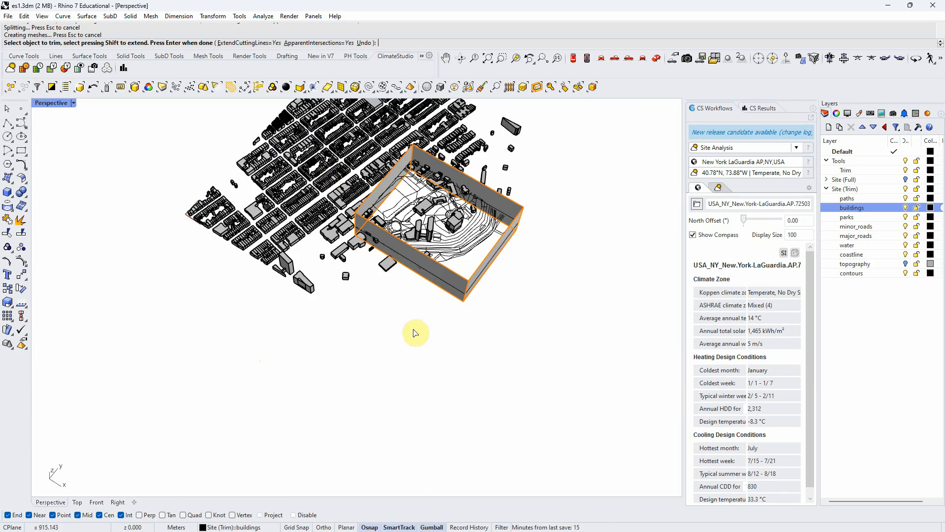
right_click(407, 385)
right_drag(401, 394, 428, 404)
drag(282, 405, 154, 340)
right_drag(381, 399, 326, 409)
drag(278, 408, 144, 124)
right_click(236, 339)
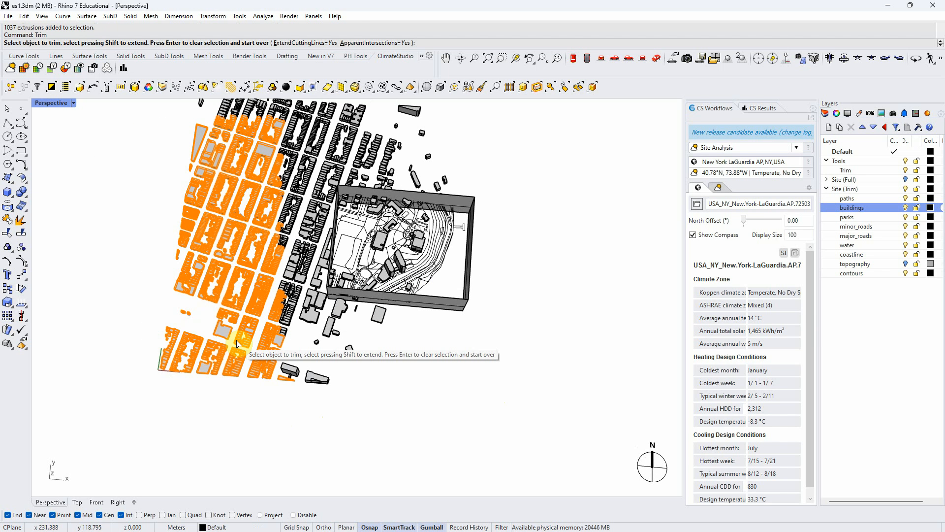
click(261, 387)
key(Escape)
key(Escape)
Step: Delete the large groups of city-block buildings lying well to the west and north of the trim box
drag(268, 400, 140, 129)
key(Delete)
drag(299, 404, 173, 125)
key(Delete)
drag(490, 175, 264, 103)
key(Delete)
drag(309, 325, 246, 212)
click(285, 265)
right_drag(284, 265, 273, 329)
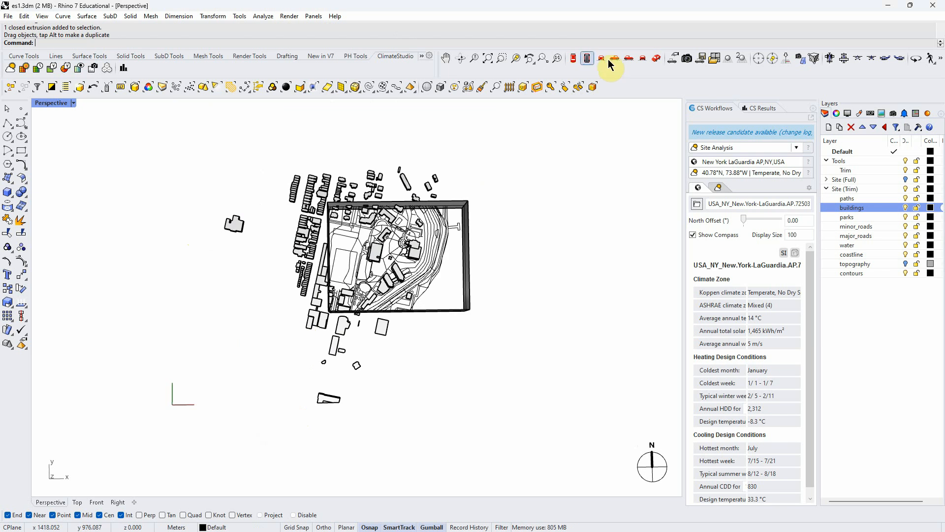
Step: Switch to the Top view and delete the buildings directly west and south of the trim box
click(573, 59)
scroll(320, 311, up, 3)
drag(332, 376, 242, 101)
key(Delete)
drag(512, 456, 298, 314)
key(Delete)
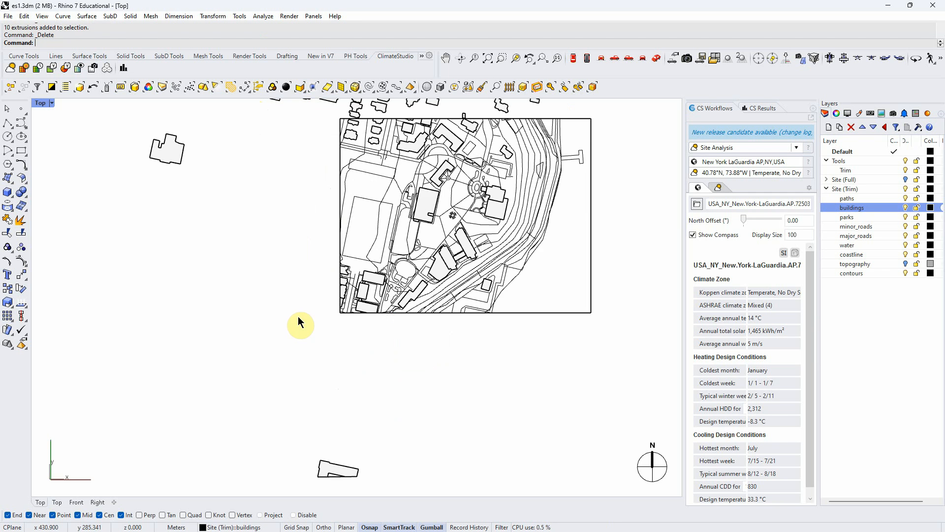
Step: Delete the two isolated buildings far to the south and west of the trim box
scroll(299, 322, down, 3)
drag(368, 432, 265, 391)
key(Delete)
drag(259, 293, 170, 171)
key(Delete)
Step: Delete the remaining buildings outside the trim box's north edge, including the small leftovers touching it
scroll(450, 180, up, 2)
drag(490, 195, 170, 111)
key(Delete)
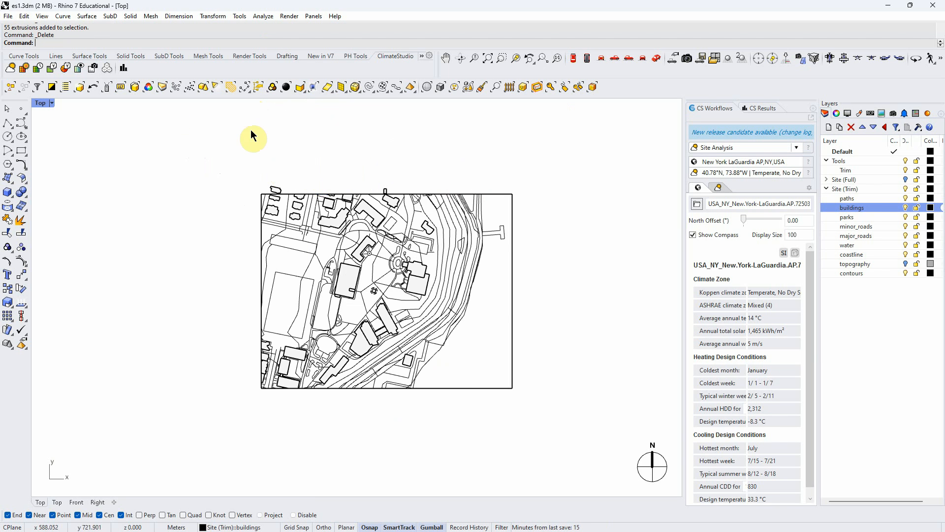
scroll(328, 161, up, 2)
scroll(237, 202, up, 2)
key(Delete)
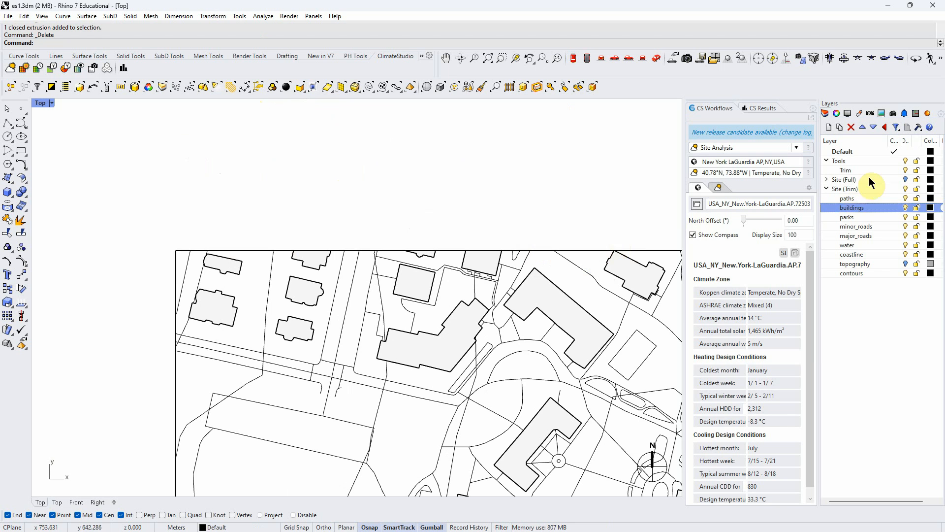
Step: Hide the Trim layer, show the topography layer under Site (Trim), and switch to the Perspective view
click(905, 171)
scroll(570, 162, down, 3)
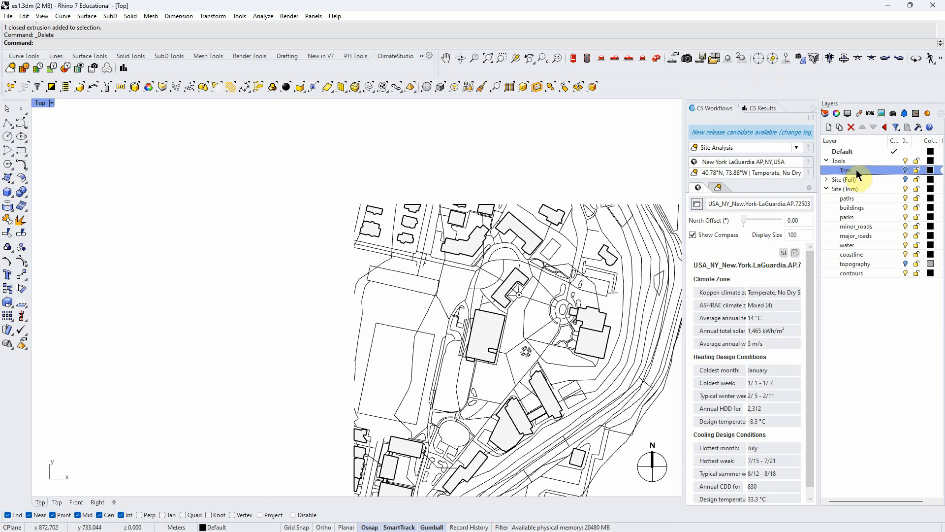
click(906, 265)
scroll(494, 222, down, 2)
click(656, 59)
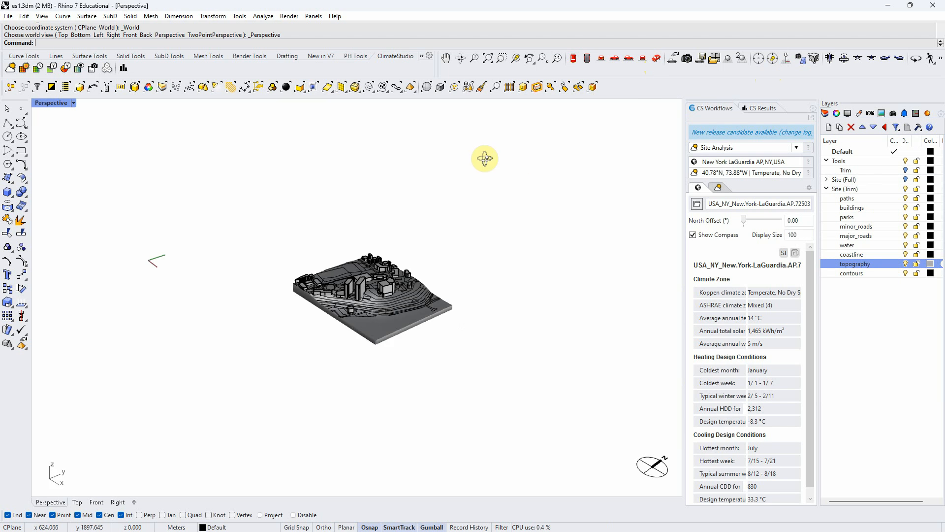
Step: Close the three cut-open buildings along the terrain's north edge with the Cap command
scroll(392, 306, up, 5)
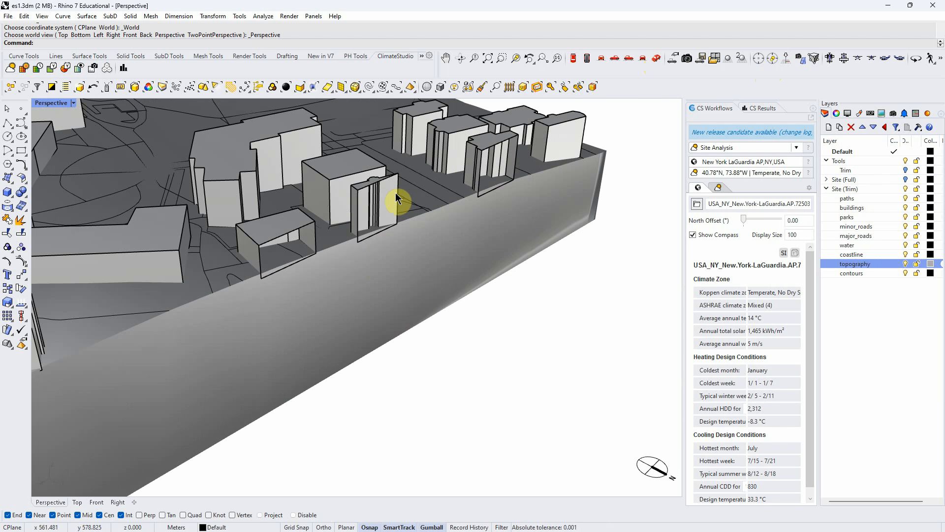
click(391, 186)
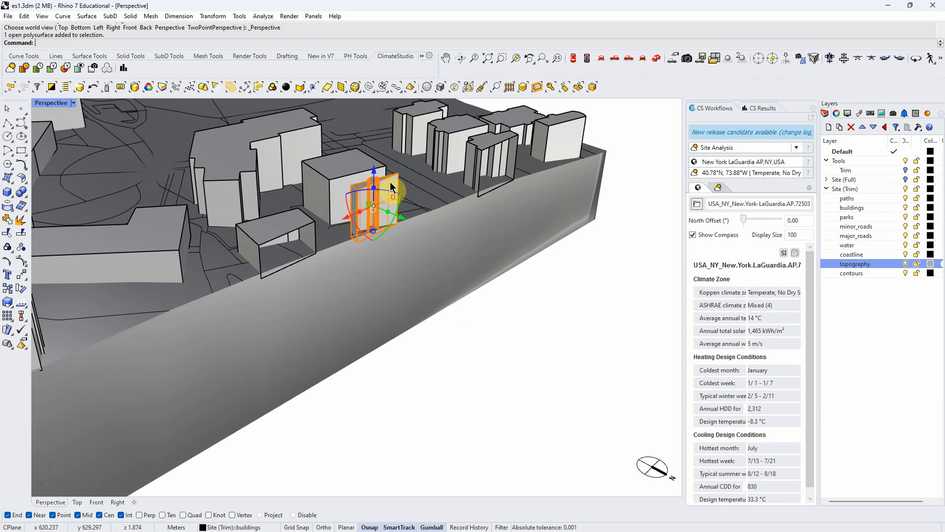
shift+click(279, 231)
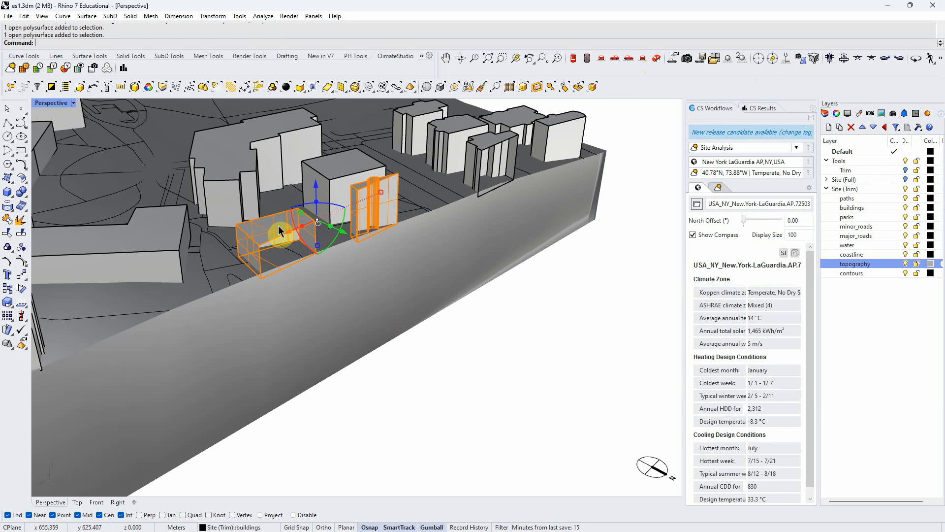
shift+click(504, 142)
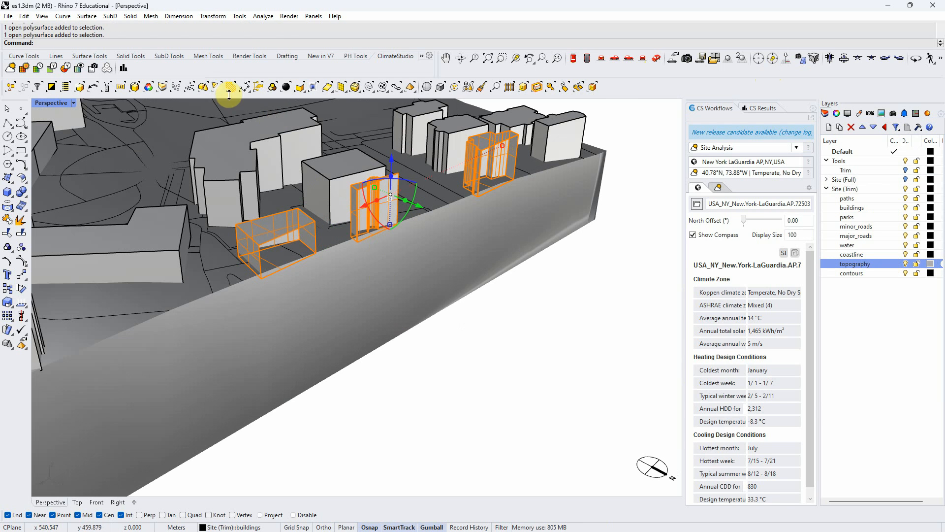
text(Cap)
key(Return)
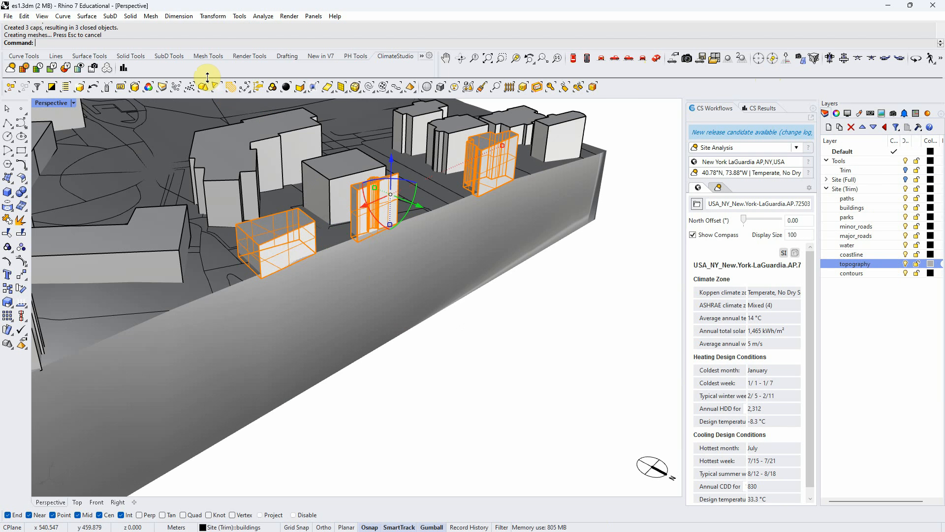
click(666, 315)
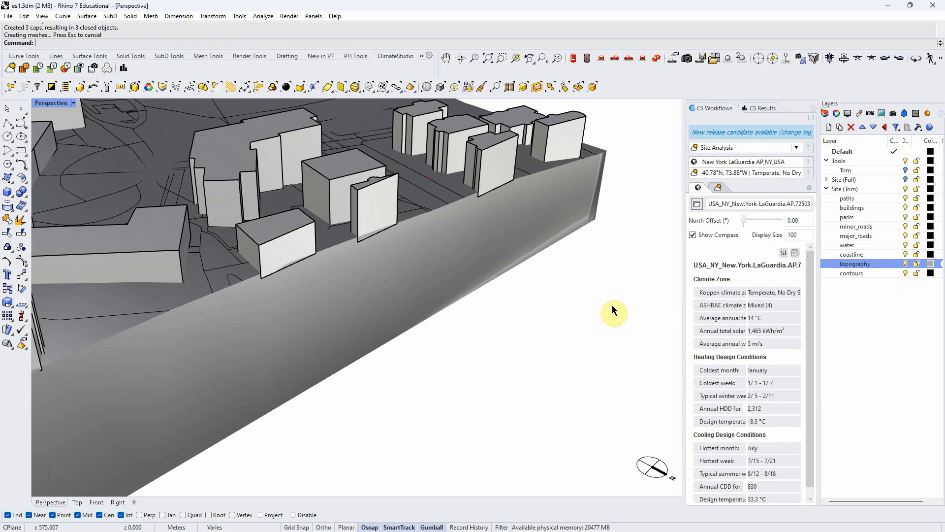
Step: Cap the cut-open building at the terrain's south edge
scroll(523, 235, down, 12)
right_drag(429, 345, 638, 333)
scroll(231, 254, up, 10)
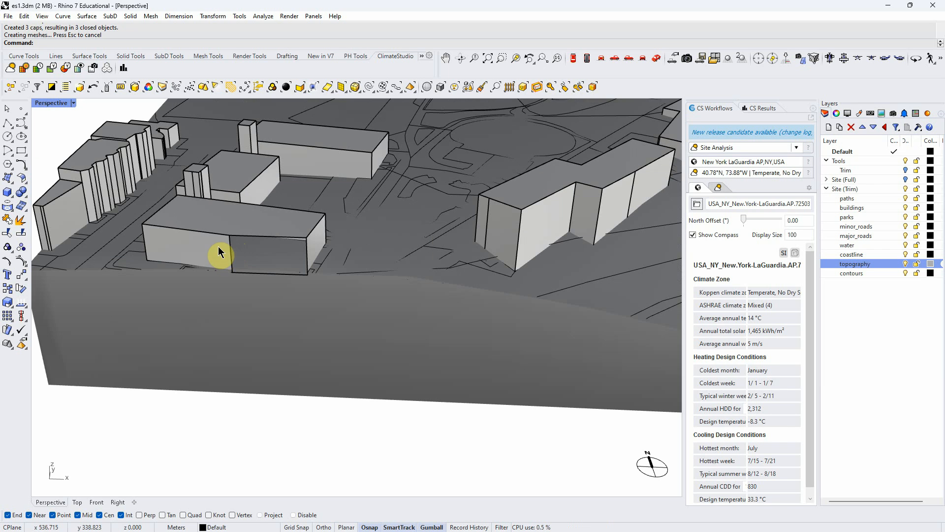
click(220, 244)
right_click(223, 234)
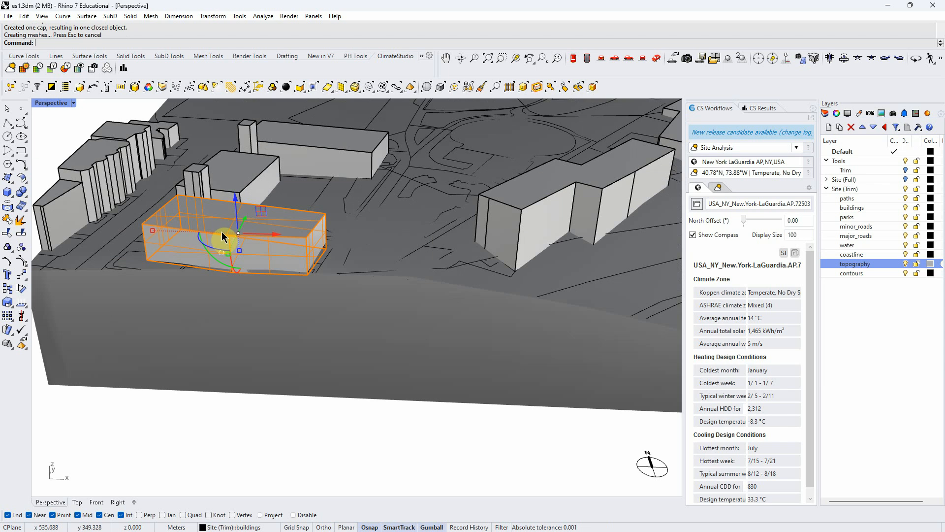
right_click(178, 39)
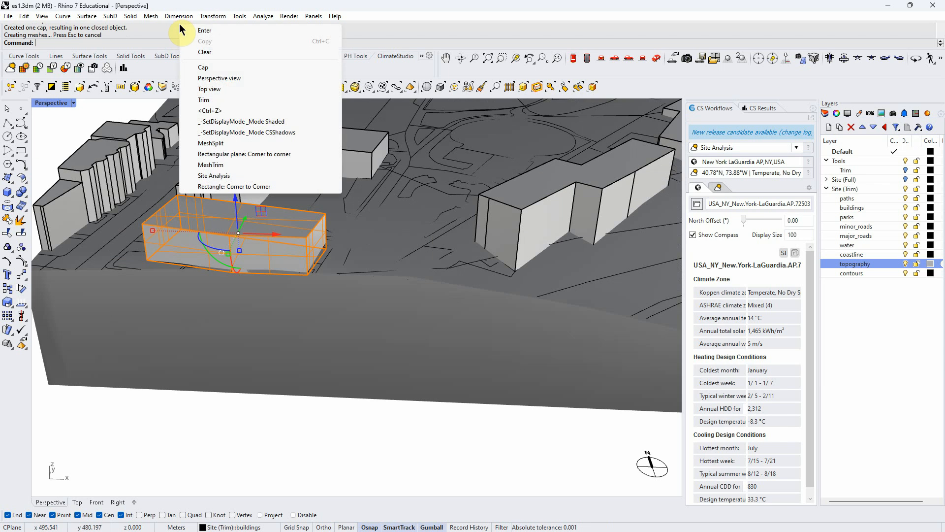
click(217, 68)
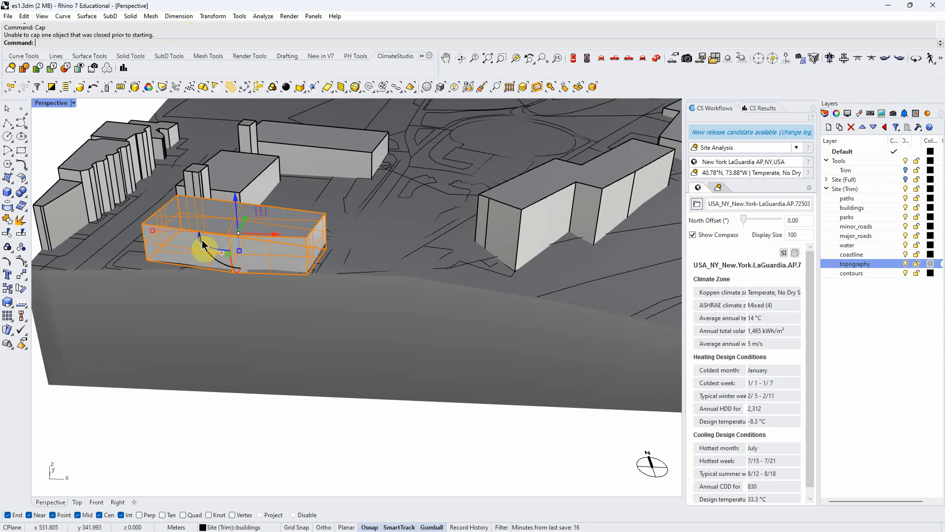
click(265, 467)
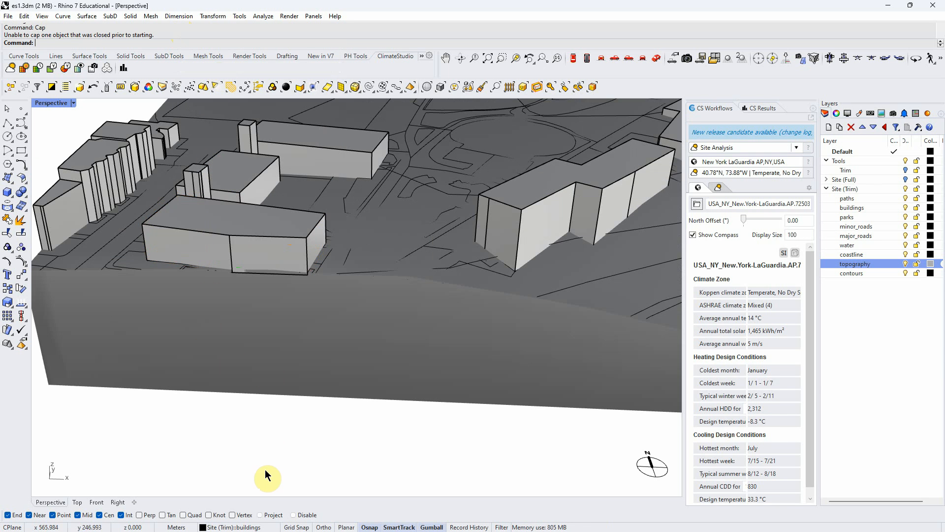
scroll(252, 409, down, 5)
right_drag(252, 410, 423, 158)
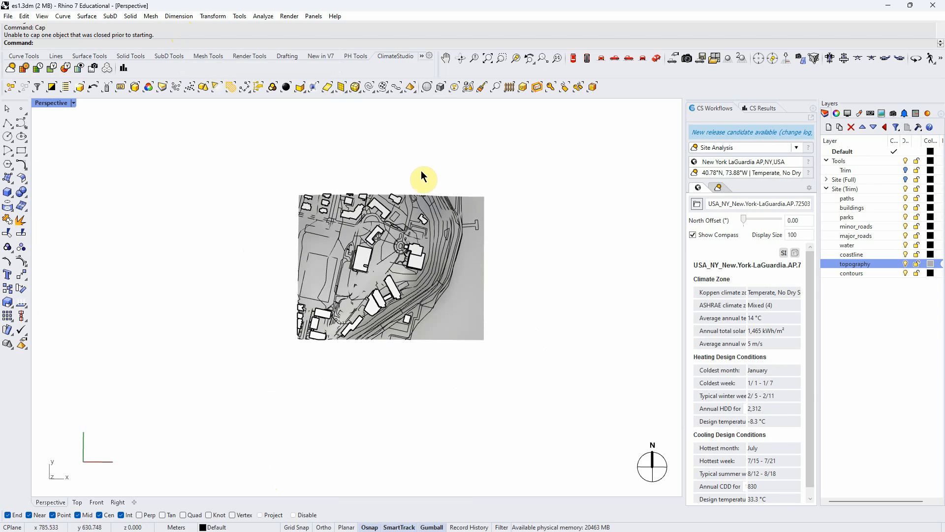
mouse_move(397, 268)
right_down()
mouse_move(392, 285)
mouse_move(364, 199)
mouse_move(394, 279)
right_up()
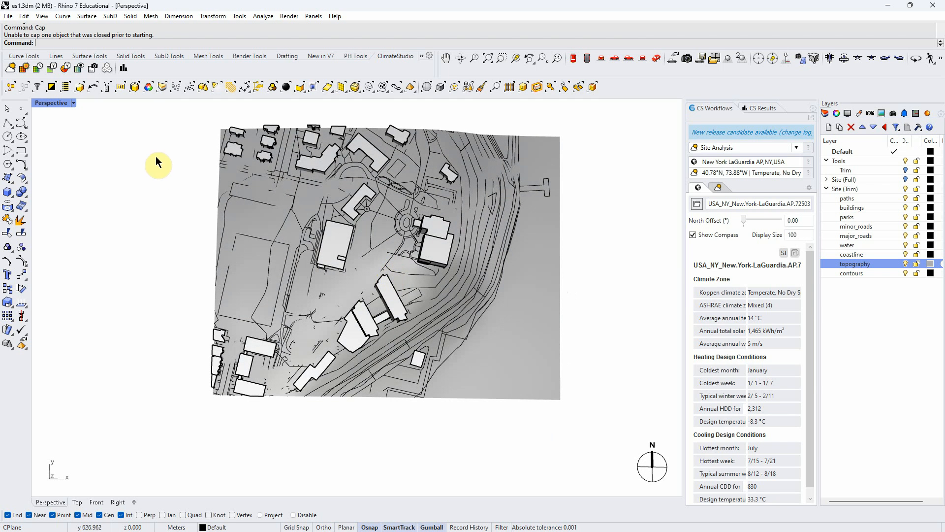
click(75, 105)
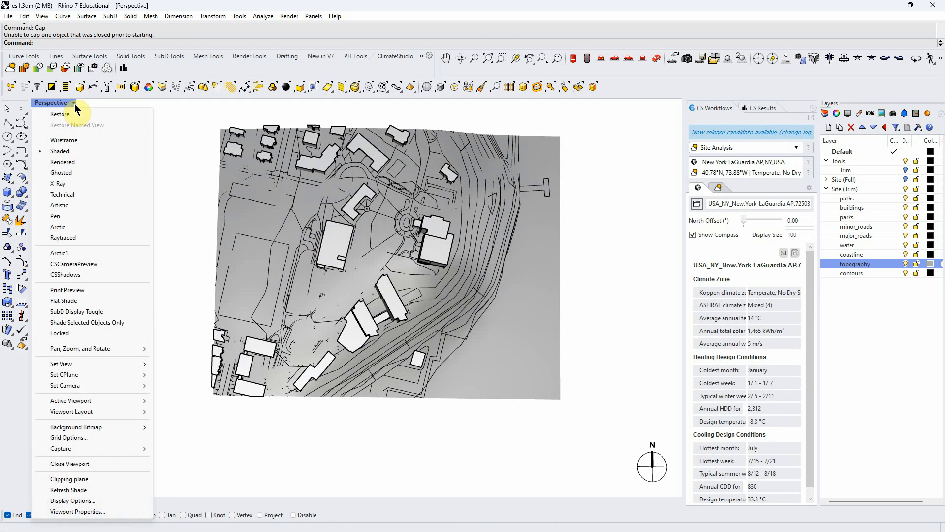
click(190, 194)
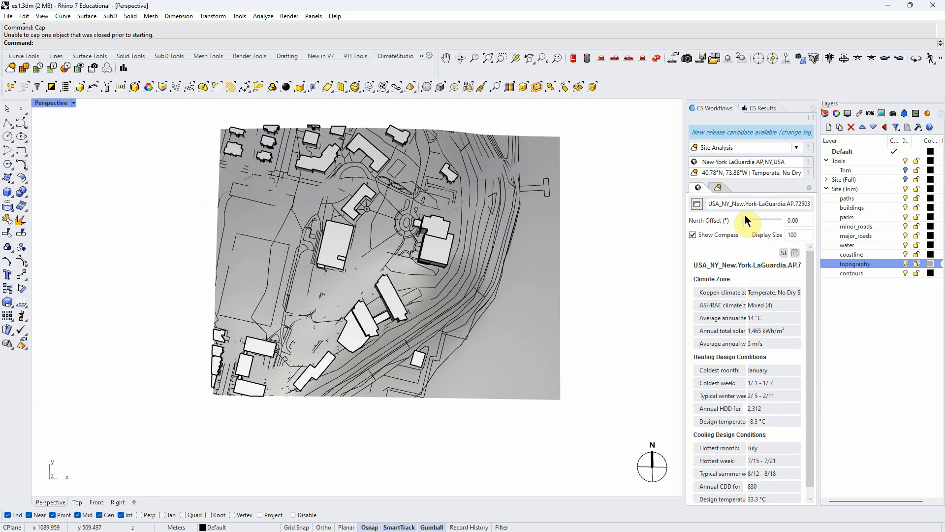
Step: Show the sun path settings of the Site Analysis workflow and turn on shadows
click(776, 149)
click(770, 148)
click(759, 150)
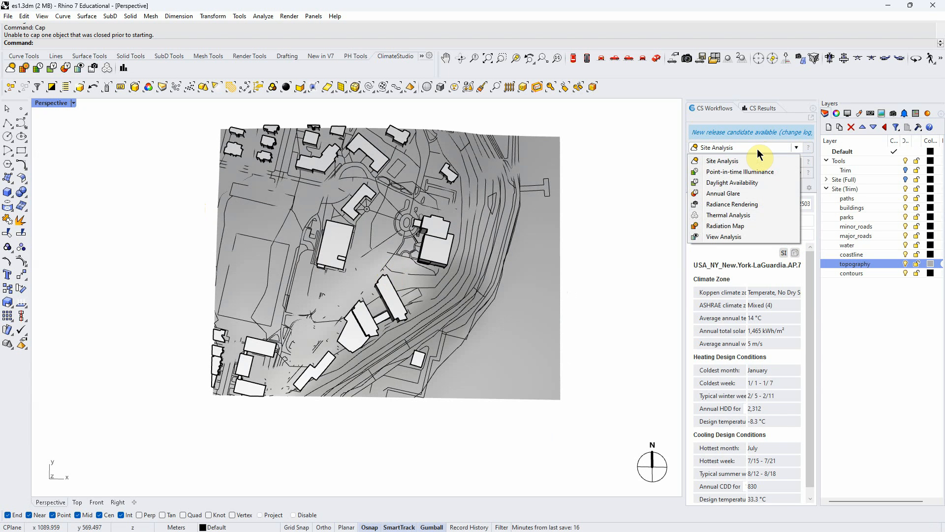
click(722, 161)
click(717, 187)
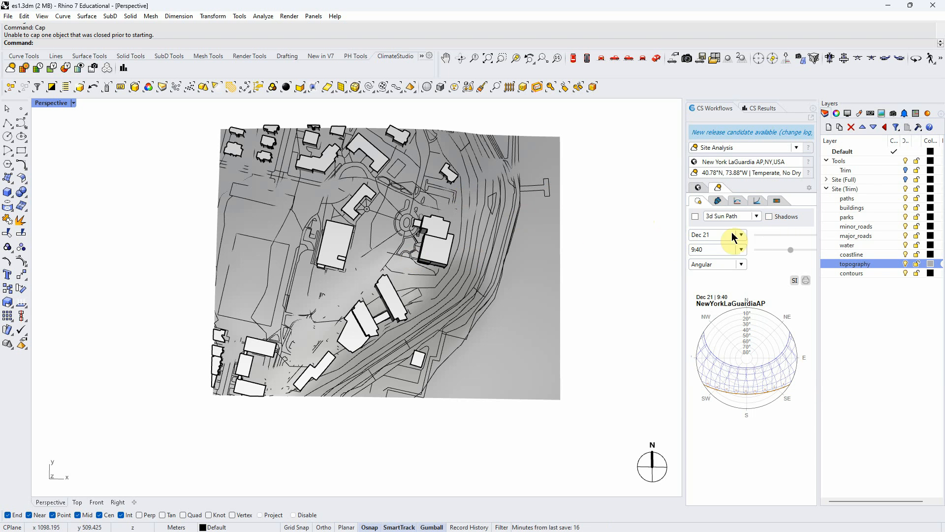
click(770, 218)
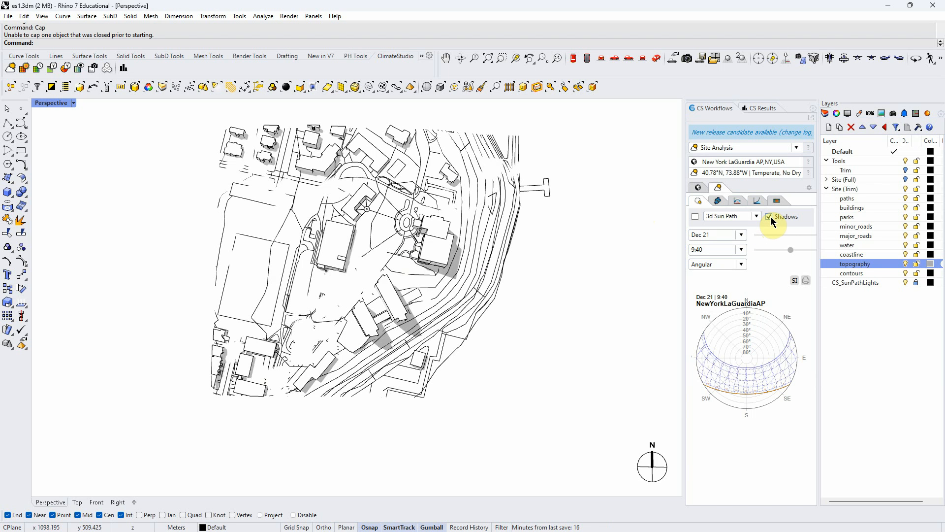
Step: Widen the ClimateStudio workflow area and set the sun position to Sep 30 at 9:15
drag(790, 249, 780, 250)
drag(686, 250, 624, 253)
drag(805, 238, 781, 236)
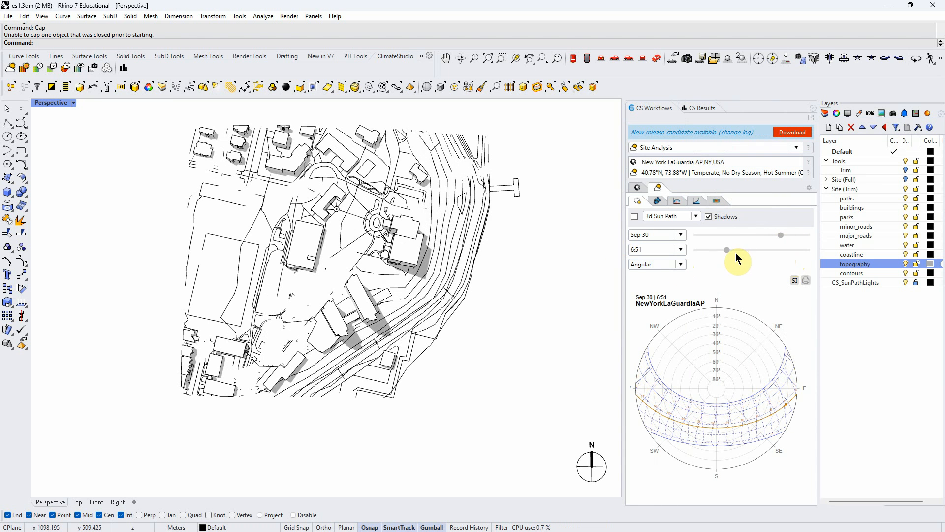
drag(727, 249, 738, 251)
Step: Check the terrain mesh's shadow casting and receiving properties, and examine the building shadows up close
click(535, 289)
click(560, 247)
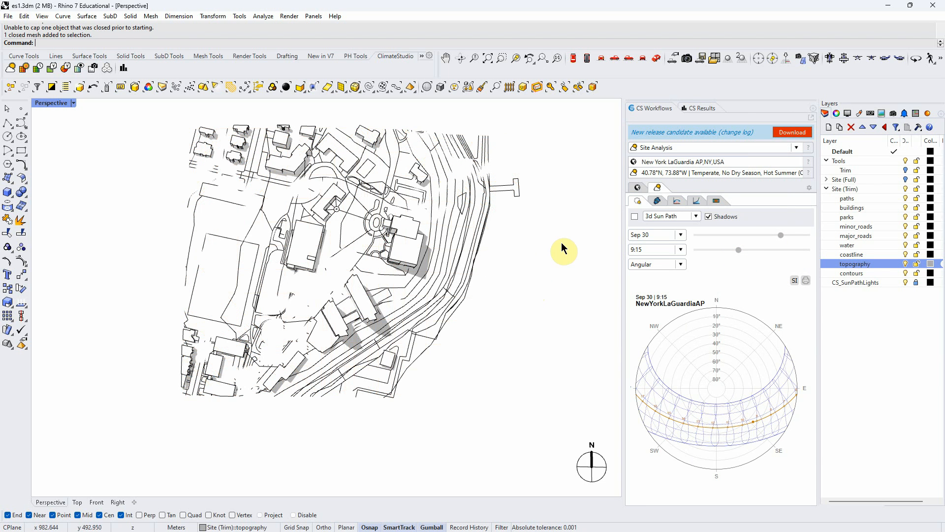
click(414, 141)
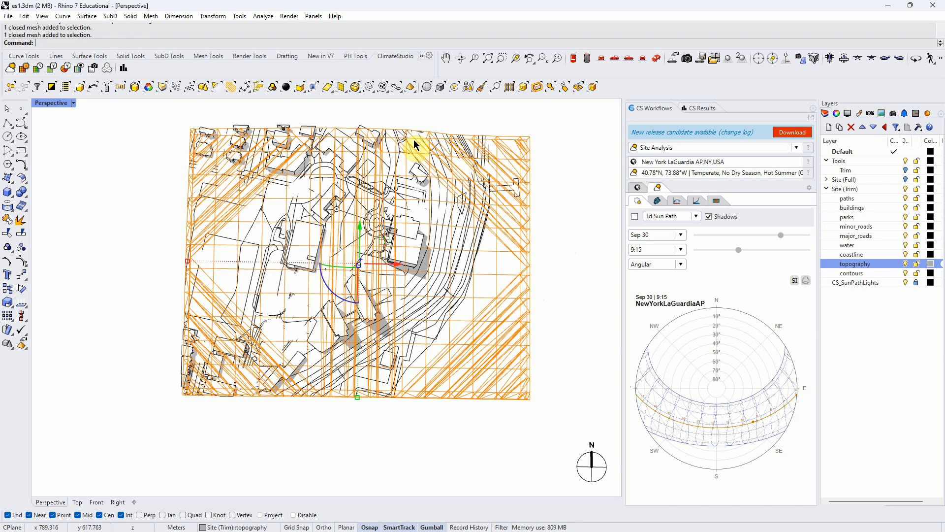
click(837, 116)
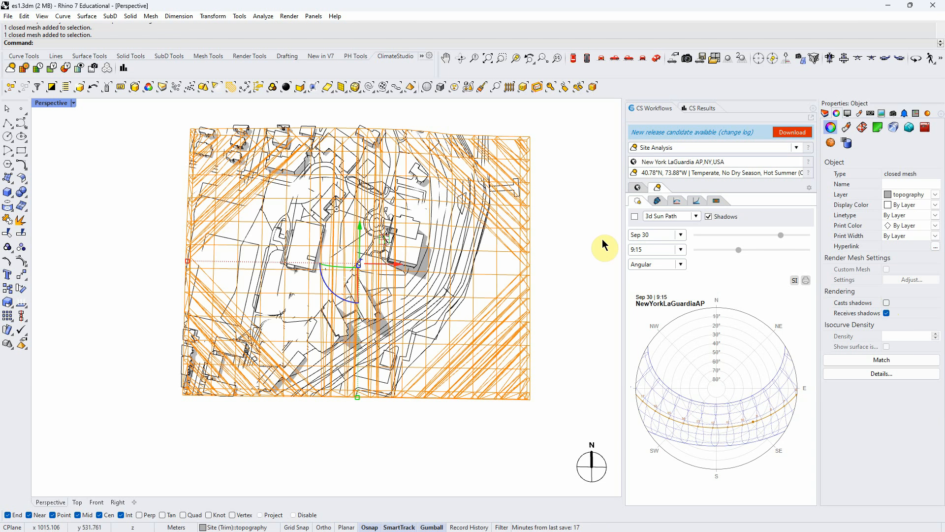
click(589, 219)
scroll(426, 264, up, 2)
scroll(426, 264, up, 3)
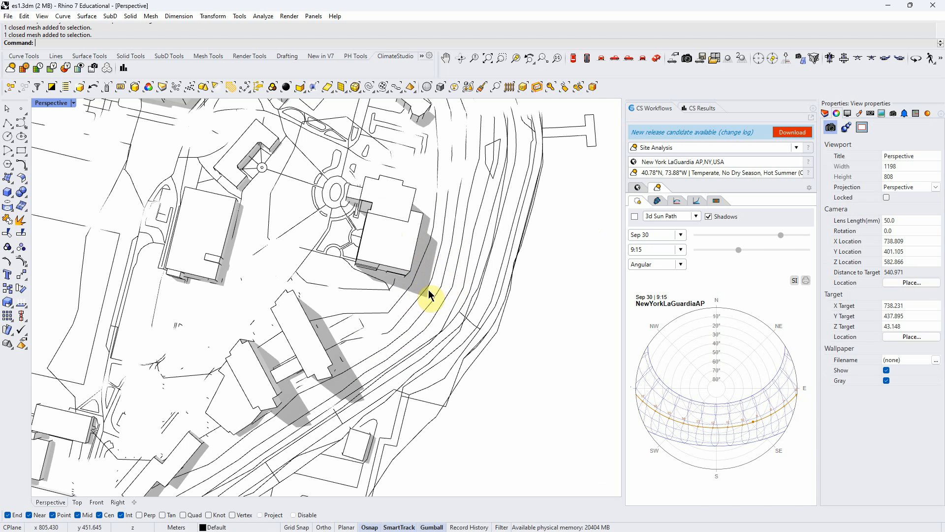
scroll(411, 311, down, 6)
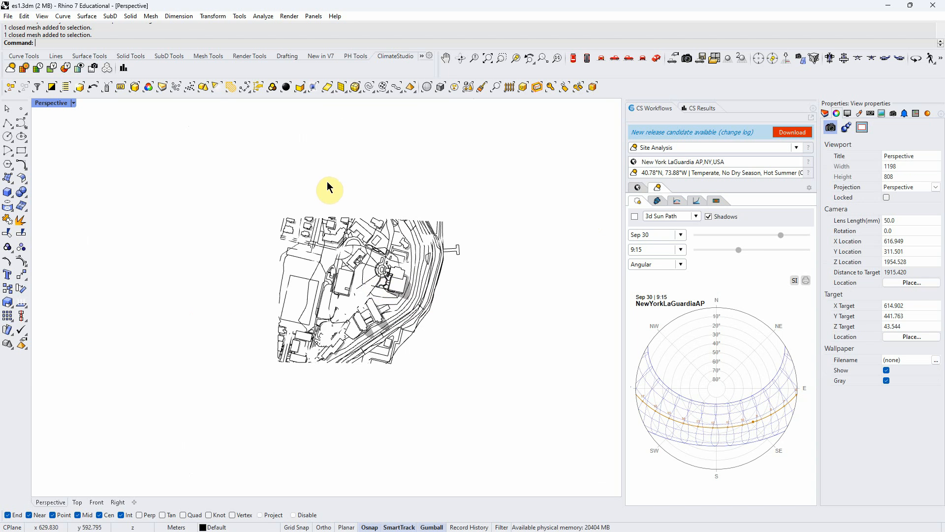
Step: Turn on the ground plane for the CSShadows display mode in the Rhino options
right_drag(320, 212, 276, 213)
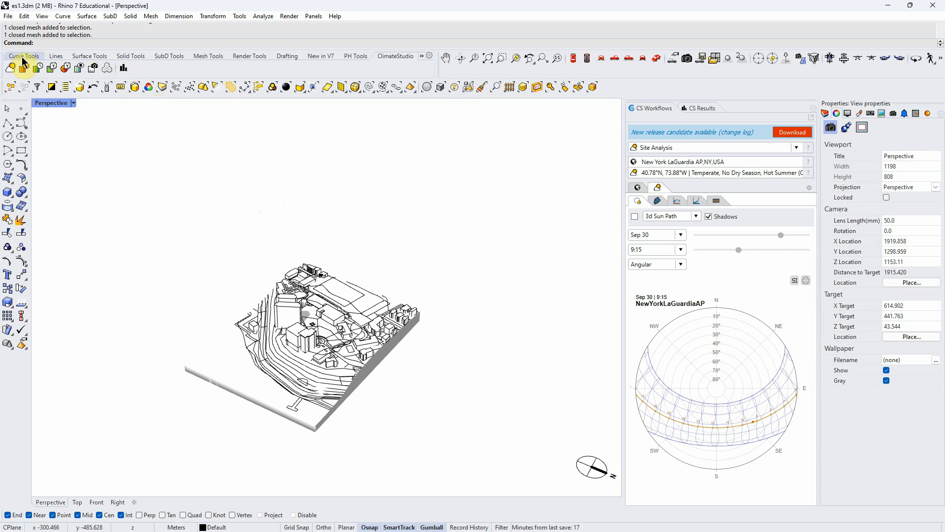
click(422, 56)
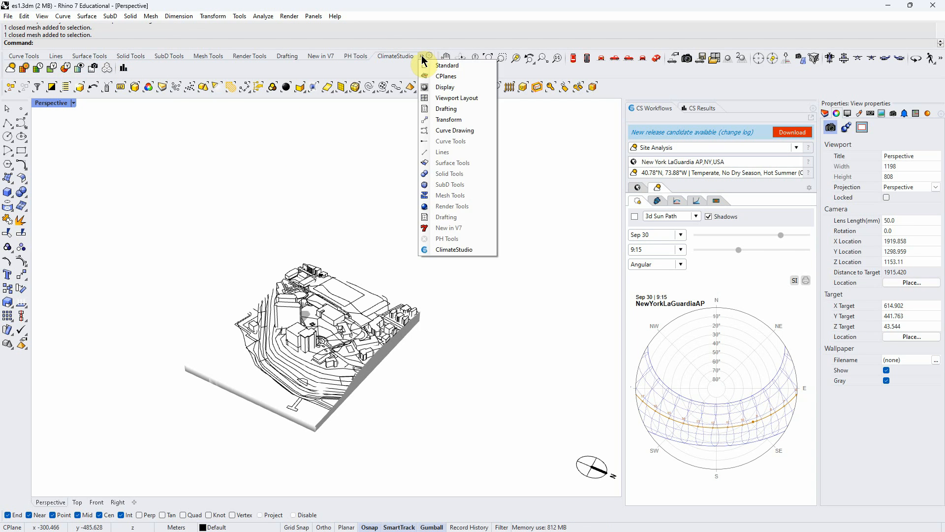
click(446, 65)
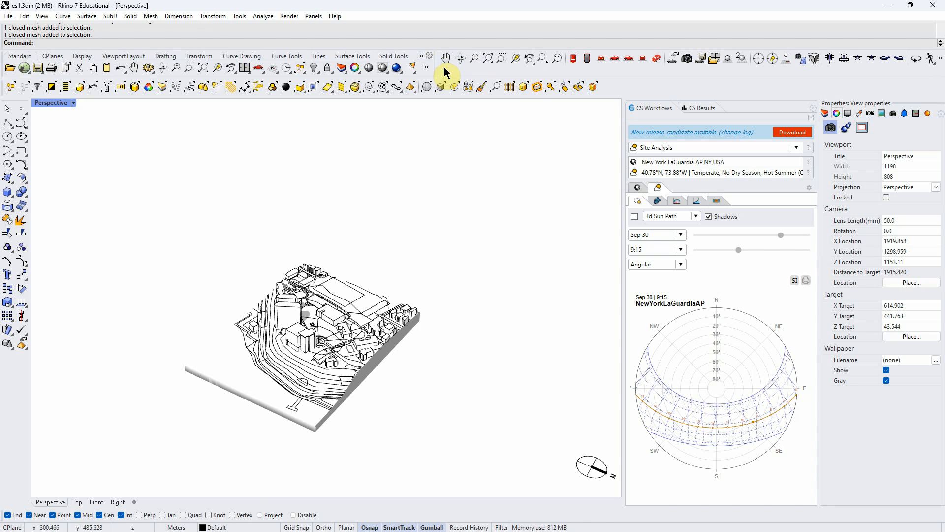
click(148, 69)
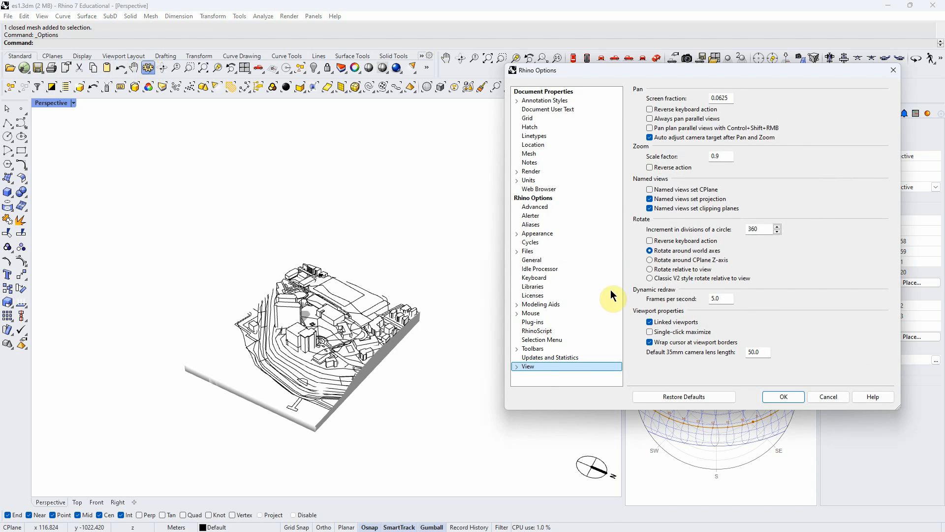
click(517, 367)
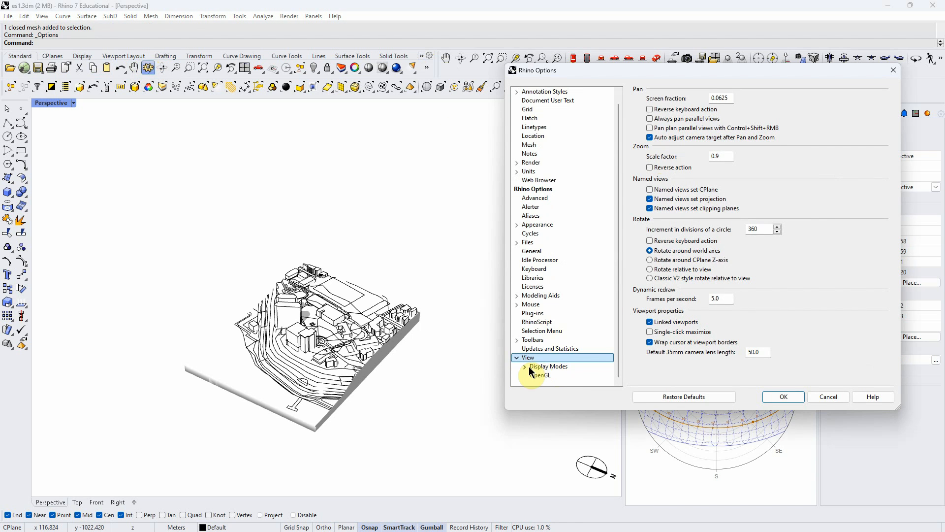
click(527, 367)
click(555, 367)
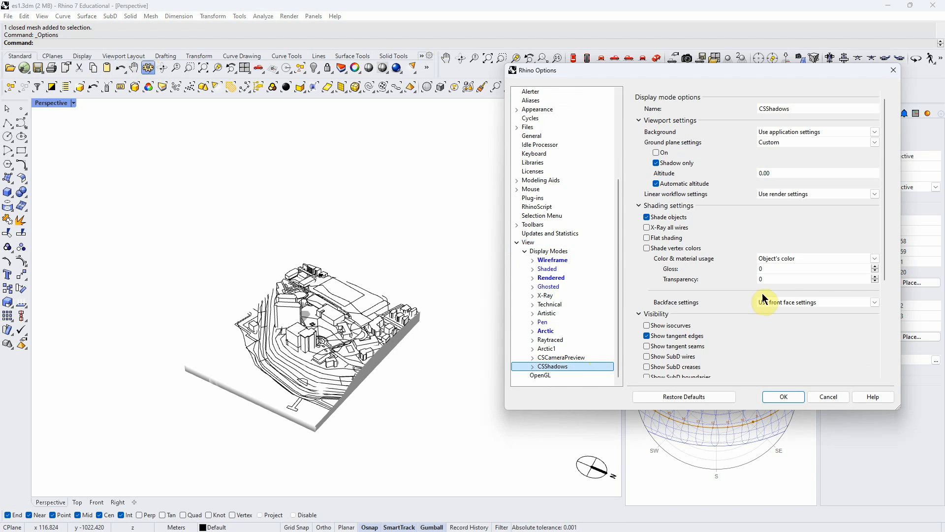
click(657, 154)
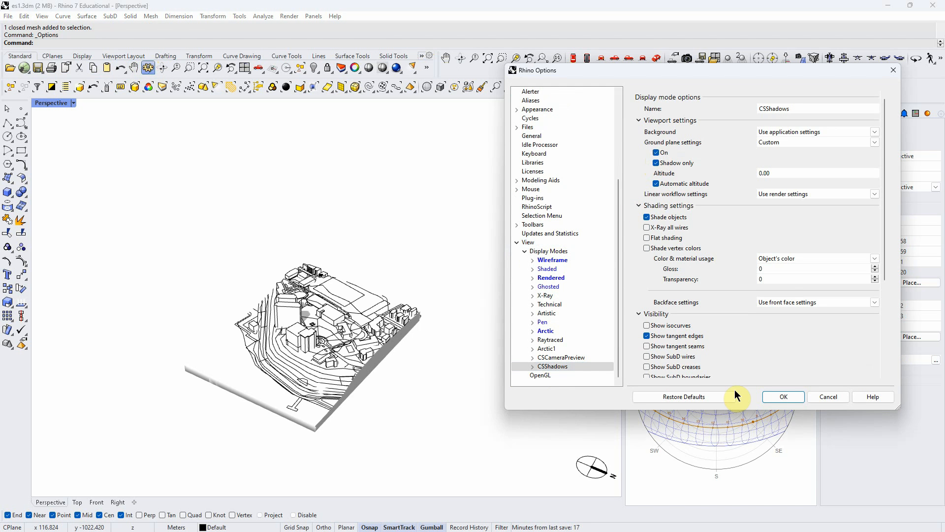
click(785, 397)
Step: Set the sun position to May 29 at 10:53
right_drag(418, 372, 259, 351)
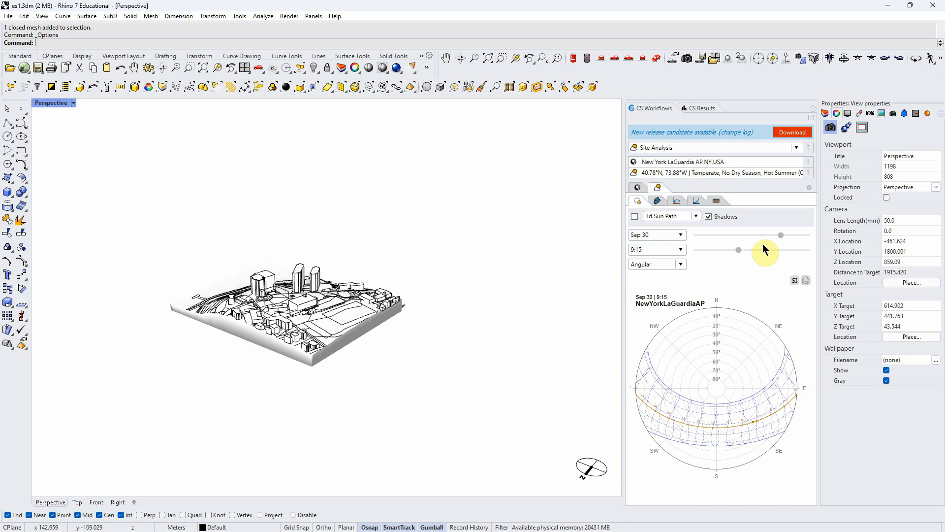
drag(780, 235, 747, 250)
click(304, 188)
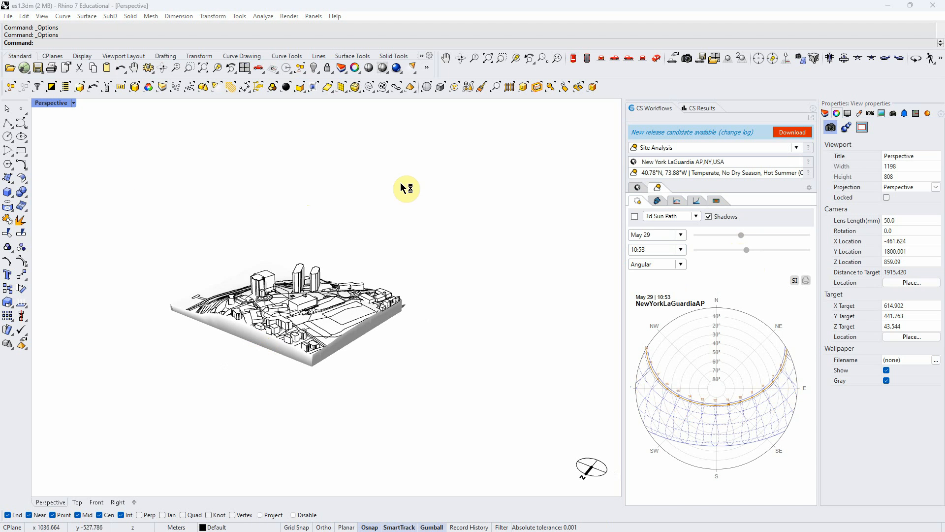
click(149, 67)
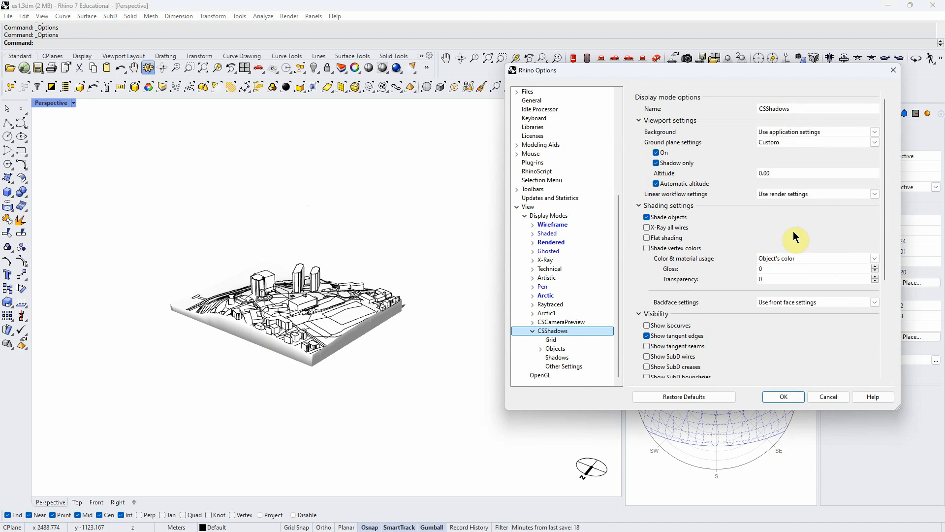
scroll(794, 232, down, 5)
scroll(760, 295, up, 1)
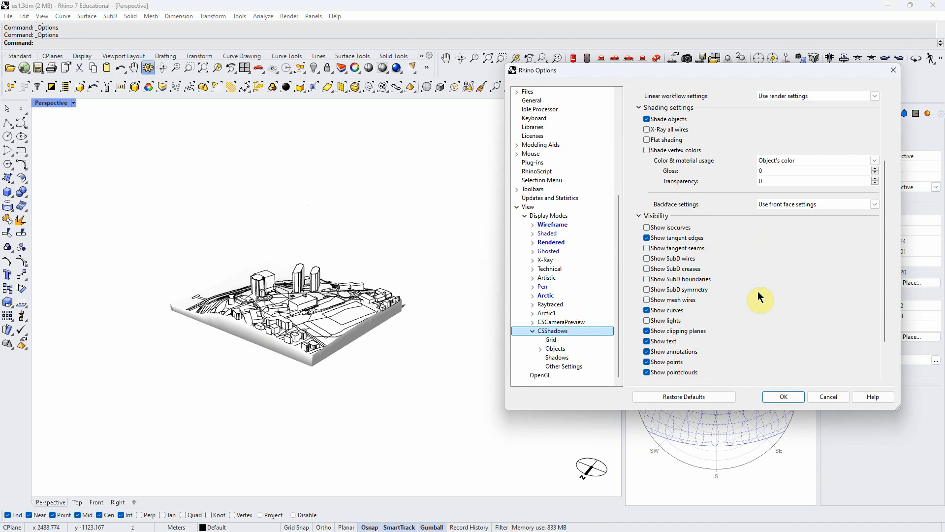
scroll(550, 237, up, 5)
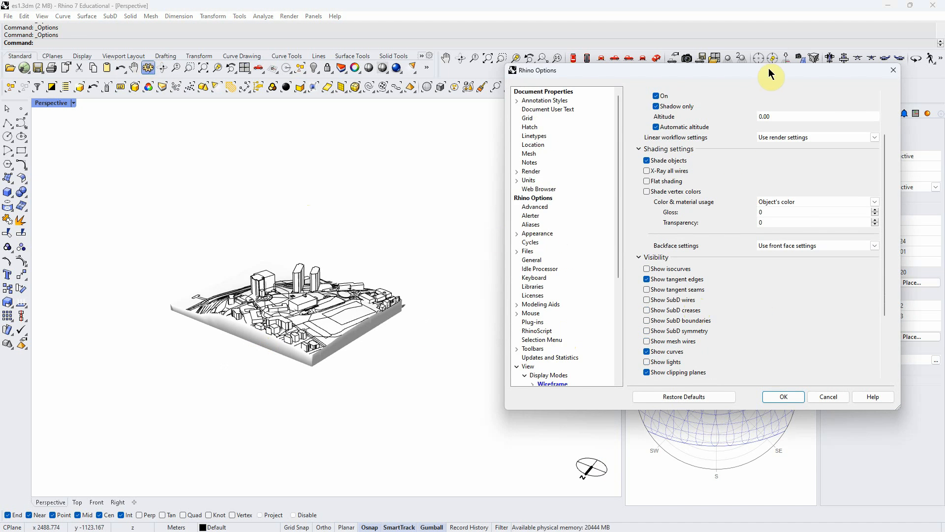
click(893, 70)
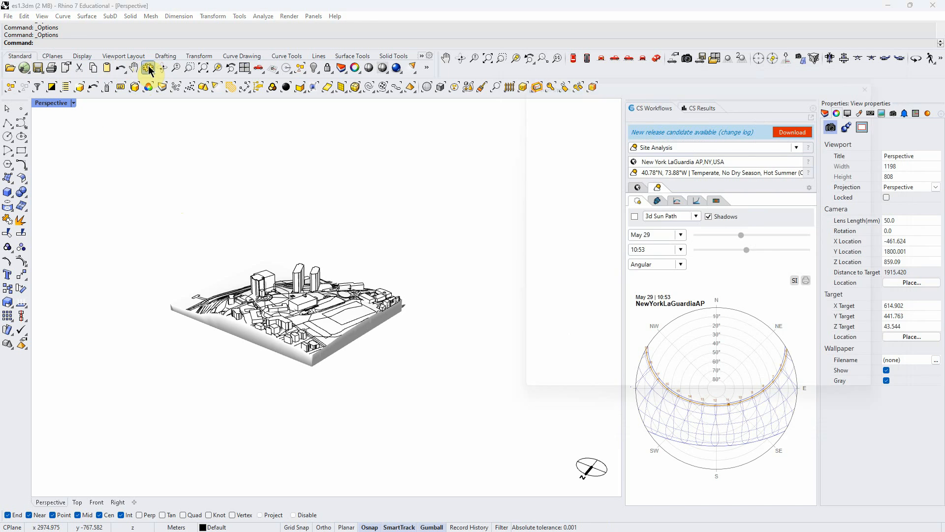
Step: Set the CSShadows display mode's lighting method to Scene lighting in the Rhino options
click(148, 68)
drag(622, 223, 623, 120)
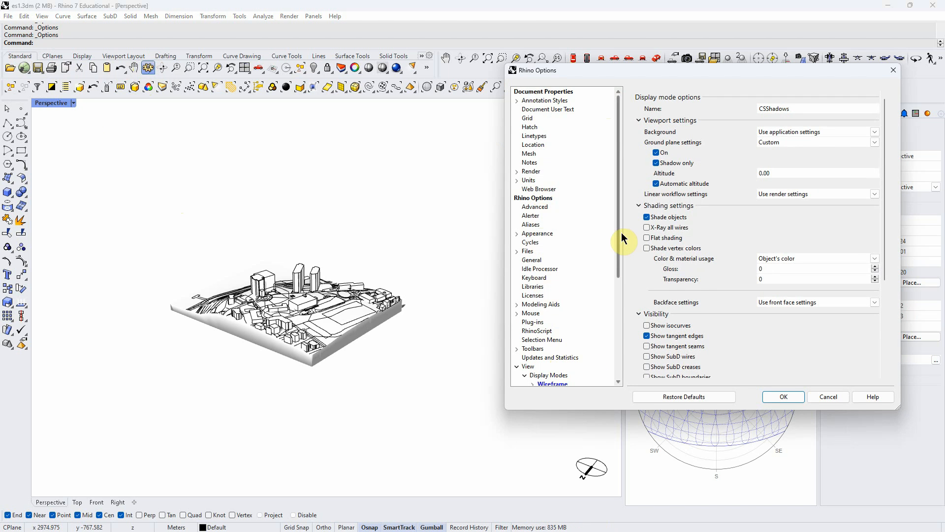
drag(618, 222, 616, 360)
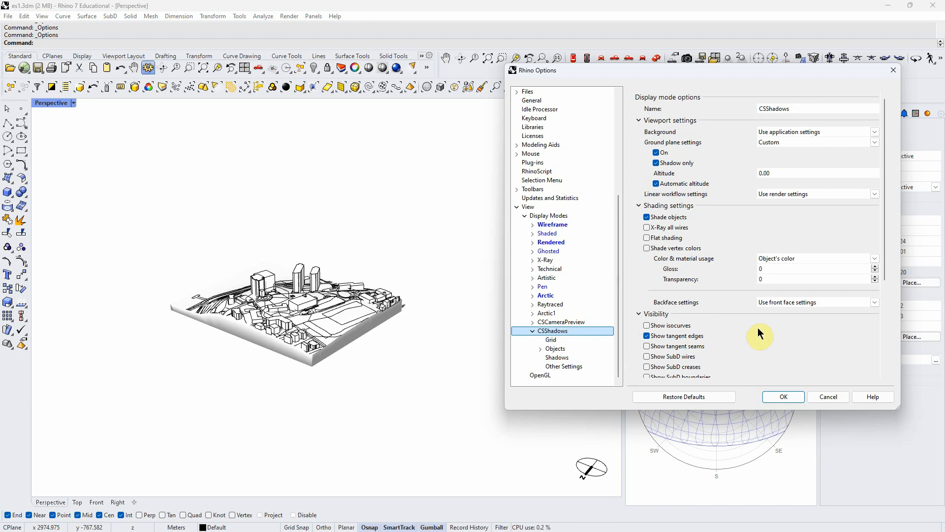
scroll(758, 327, down, 4)
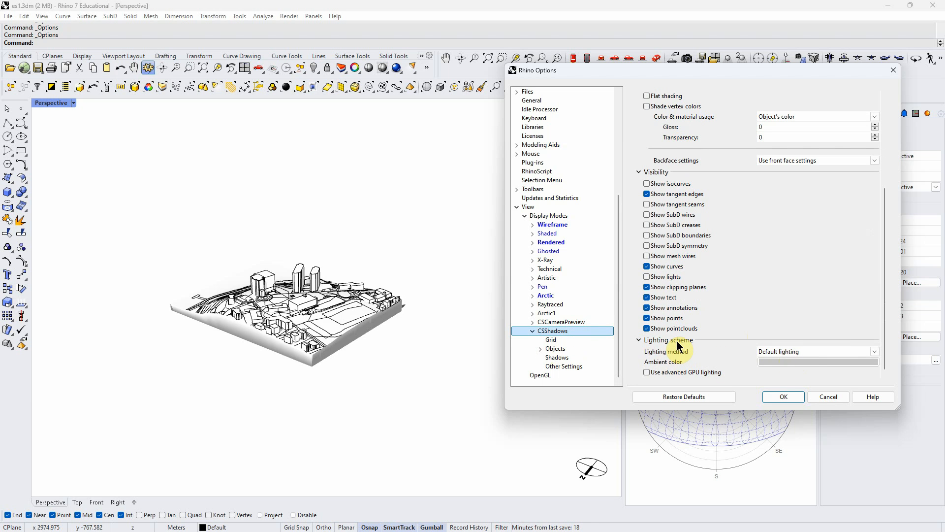
click(875, 351)
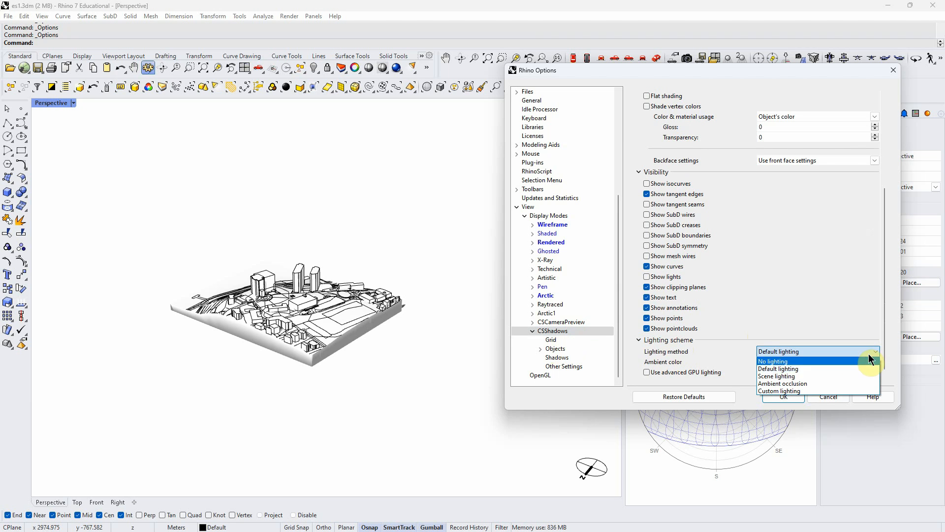
click(821, 376)
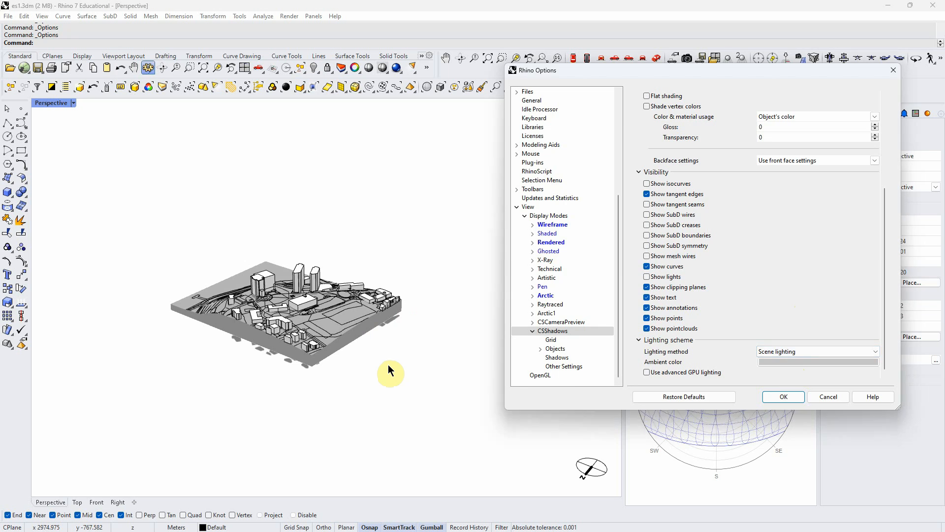
click(782, 397)
Step: Turn off the custom ground plane for the CSShadows display mode in the Rhino options
right_drag(401, 379, 463, 397)
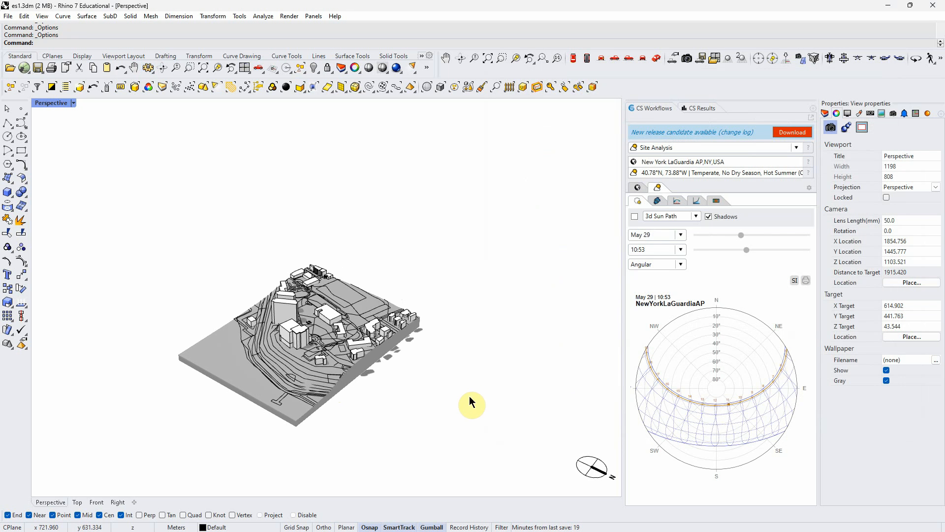
scroll(359, 373, up, 8)
scroll(321, 316, down, 3)
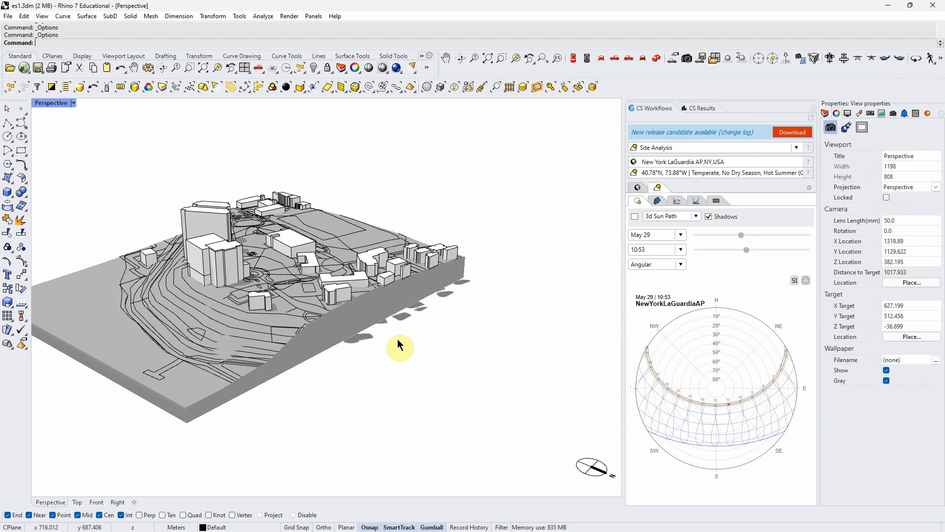
right_drag(398, 344, 401, 353)
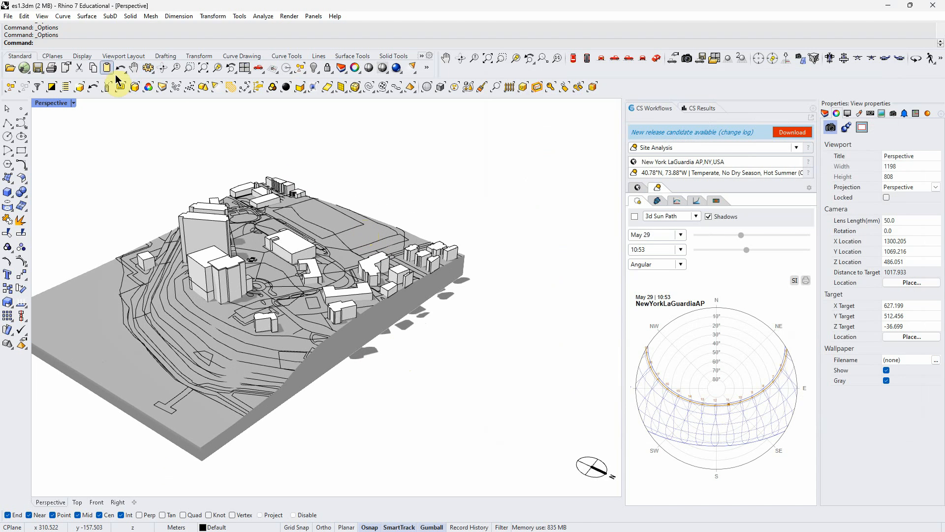
click(148, 68)
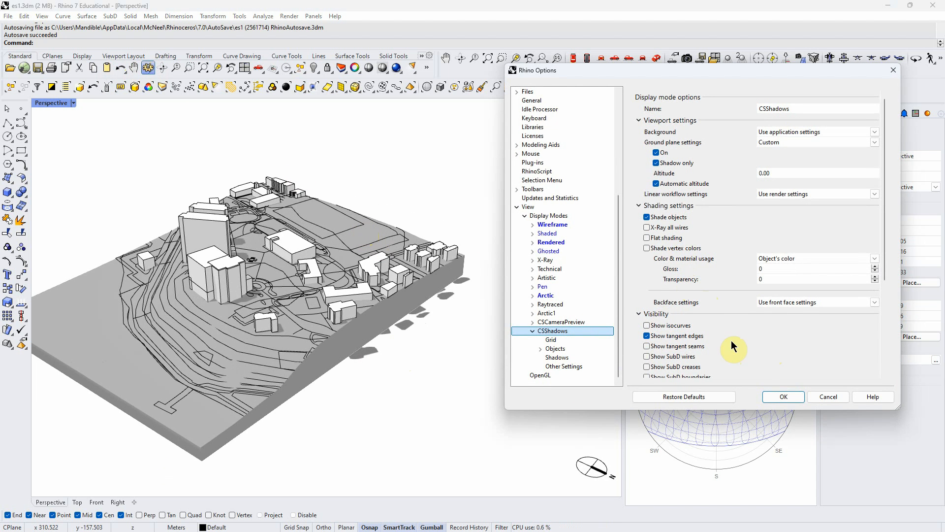
scroll(733, 340, down, 4)
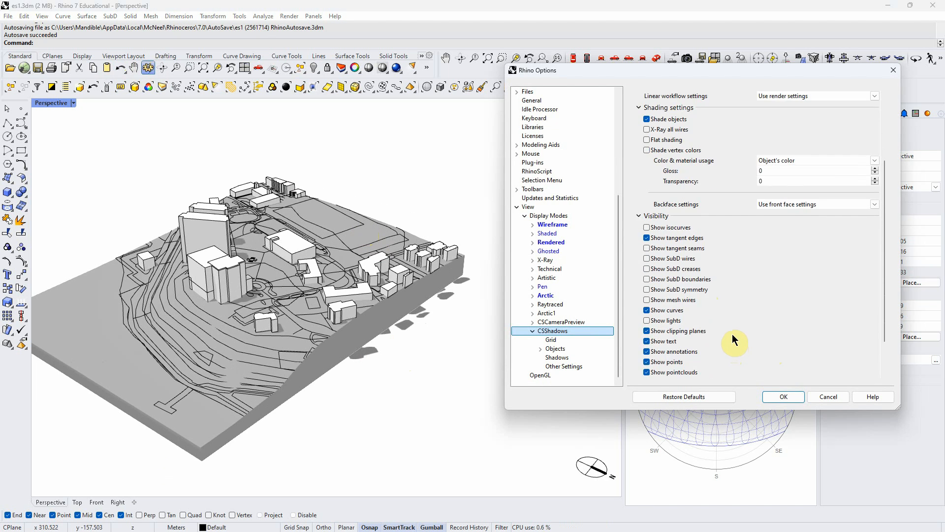
scroll(737, 329, up, 4)
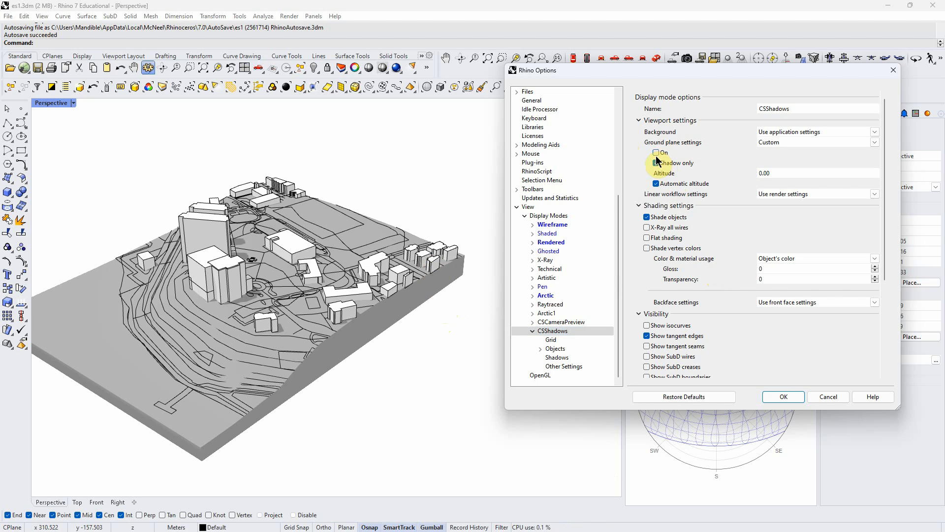
click(798, 398)
Step: Set the sun position to March 27 at 9:33
right_drag(422, 379, 563, 401)
scroll(374, 305, down, 10)
right_drag(344, 270, 515, 353)
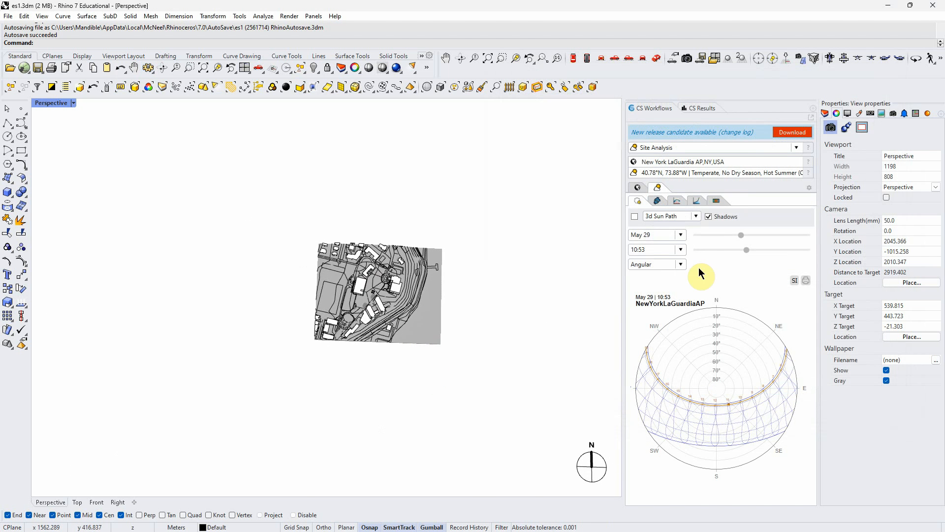
scroll(396, 311, up, 6)
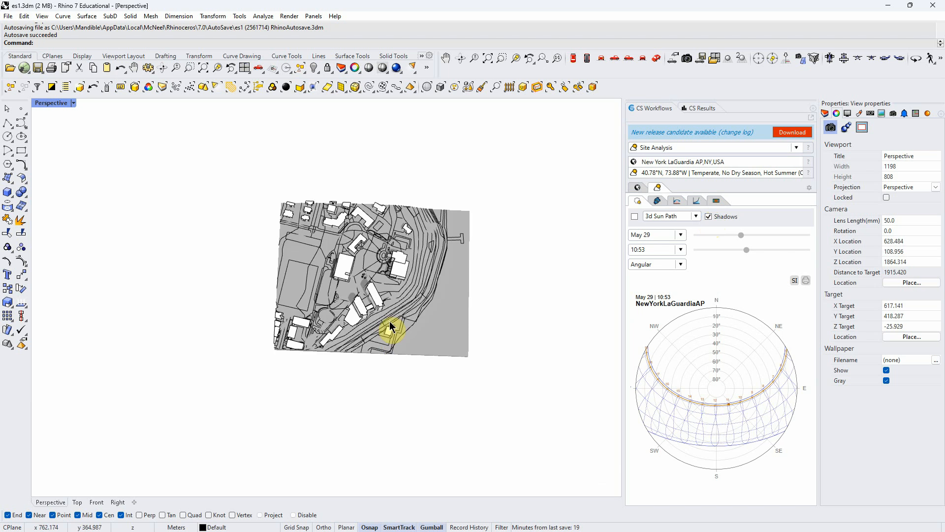
right_drag(400, 302, 412, 312)
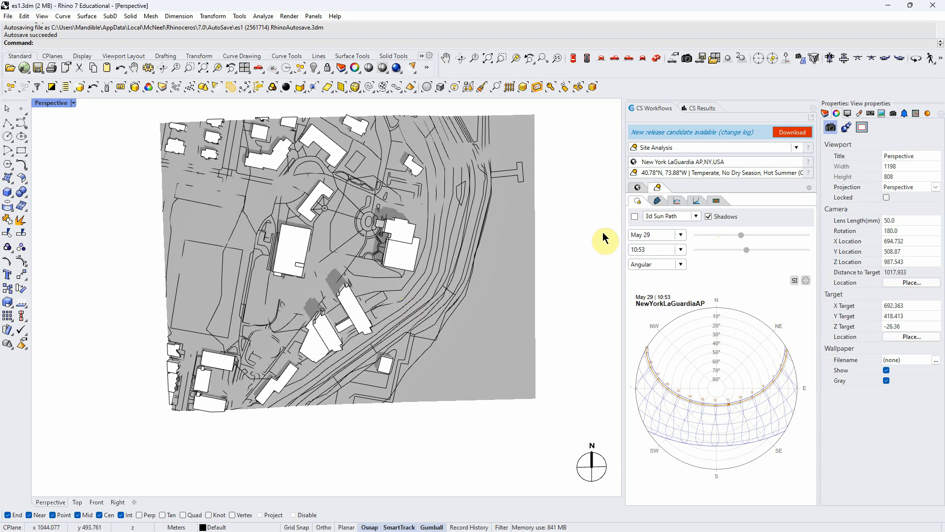
mouse_move(735, 235)
mouse_down()
mouse_move(721, 239)
mouse_move(740, 249)
mouse_up()
Step: Examine the building shadows on the terrain from an oblique angle and from directly above
right_drag(508, 297, 485, 294)
scroll(441, 262, down, 6)
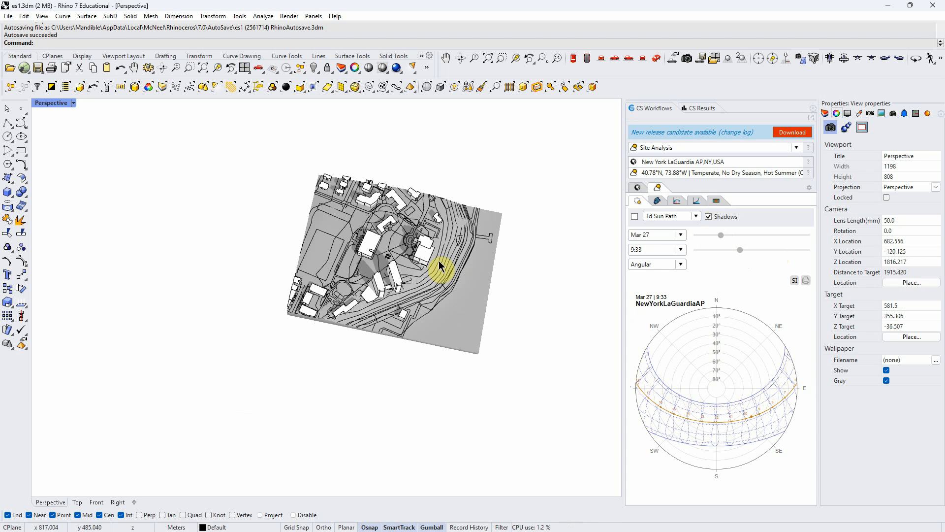
right_drag(441, 265, 386, 353)
scroll(323, 341, down, 6)
scroll(321, 307, down, 7)
scroll(322, 338, up, 8)
scroll(325, 233, up, 6)
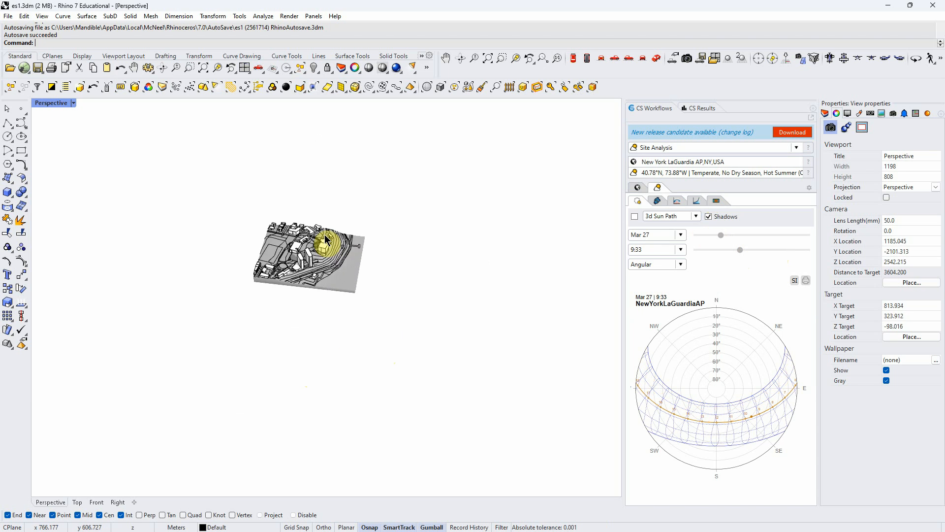
scroll(325, 238, up, 8)
scroll(325, 240, down, 2)
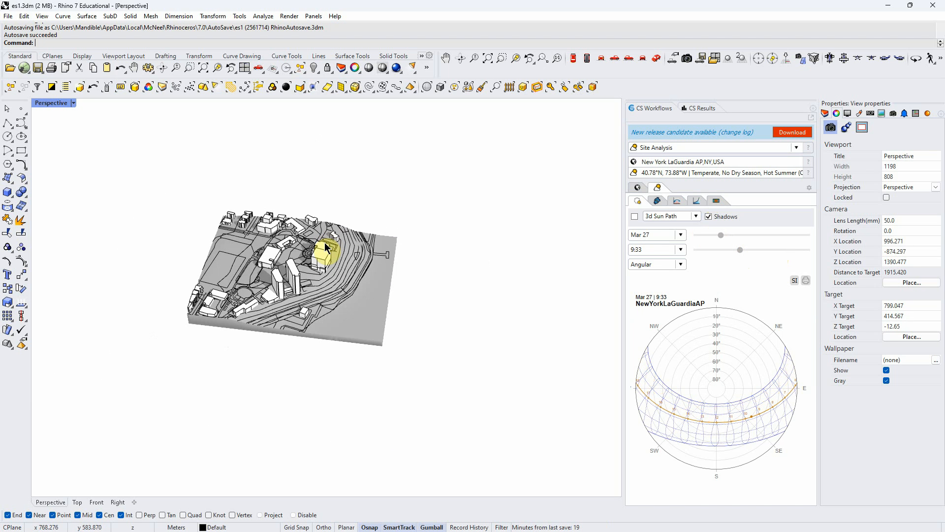
right_drag(326, 246, 329, 345)
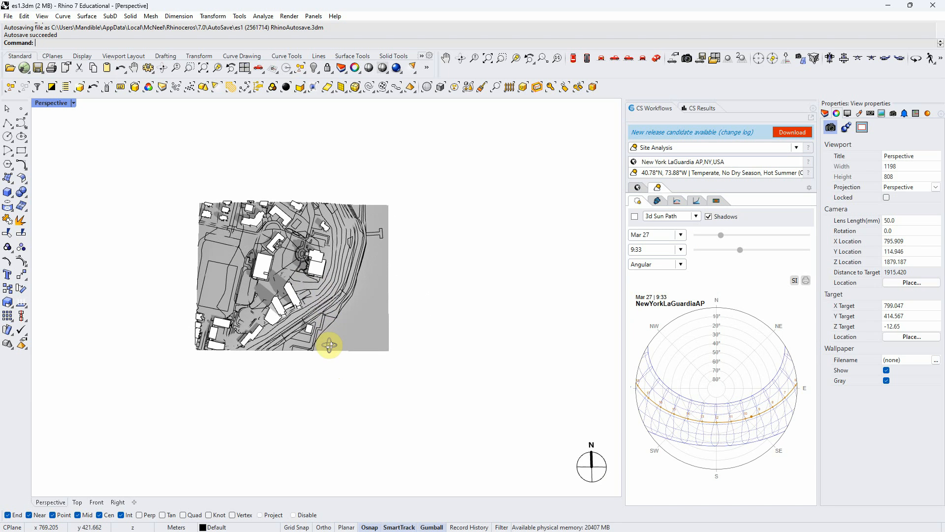
scroll(252, 238, up, 2)
scroll(283, 322, up, 2)
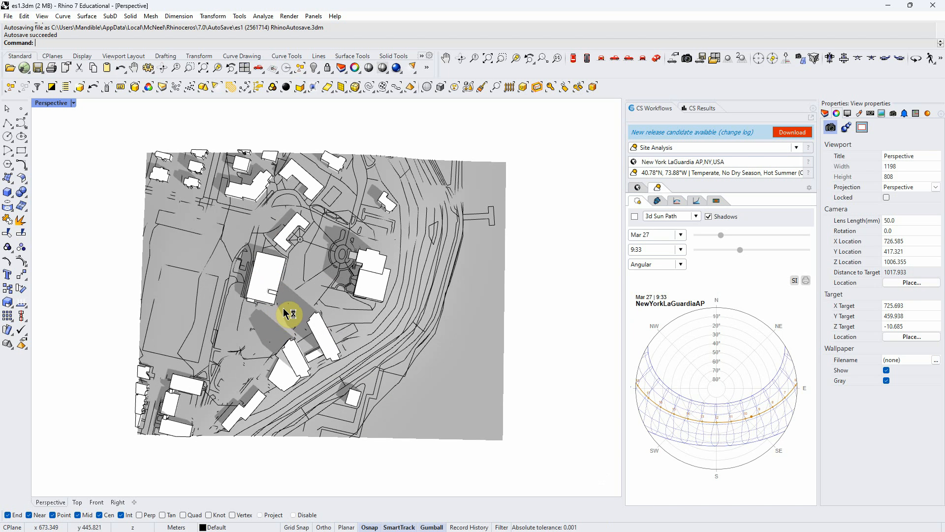
Step: Set the sun position to March 17 at 10:36
drag(721, 236, 746, 250)
key(ctrl)
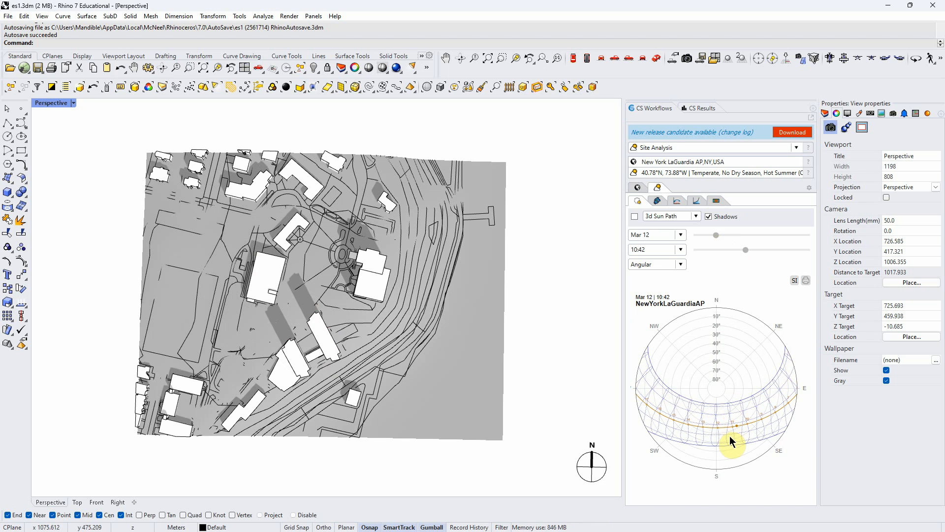
drag(743, 249, 717, 241)
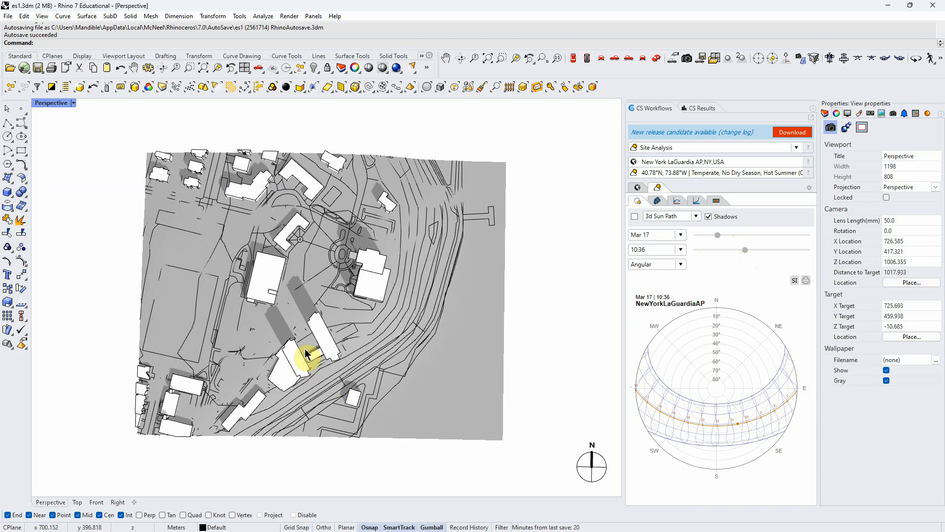
Step: Show the Site (Full) layer and hide the Site (Trim) layer to view the whole surrounding city model
right_drag(448, 401, 418, 317)
scroll(417, 303, down, 4)
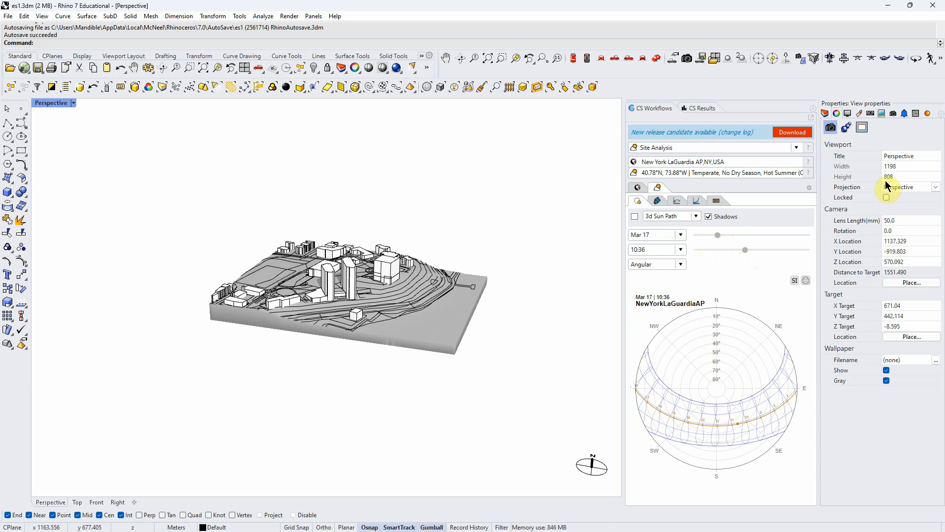
click(825, 114)
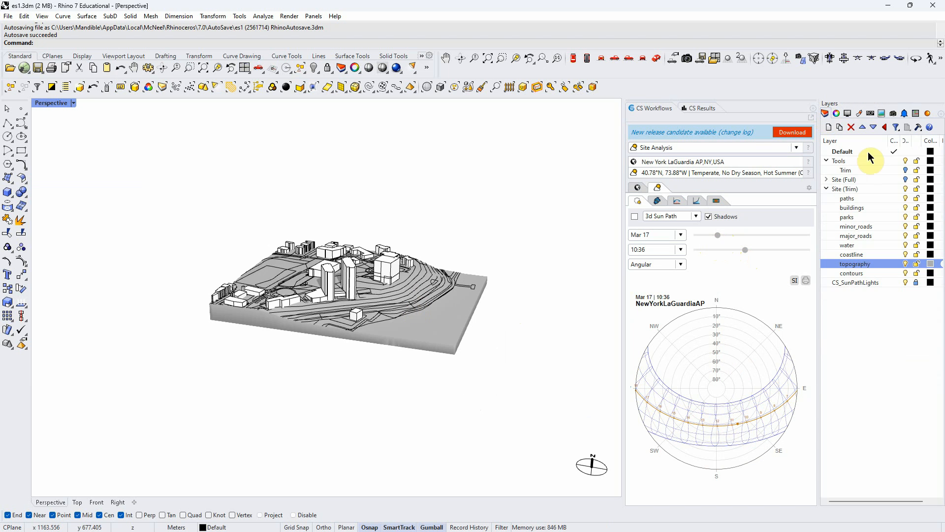
click(906, 179)
click(906, 190)
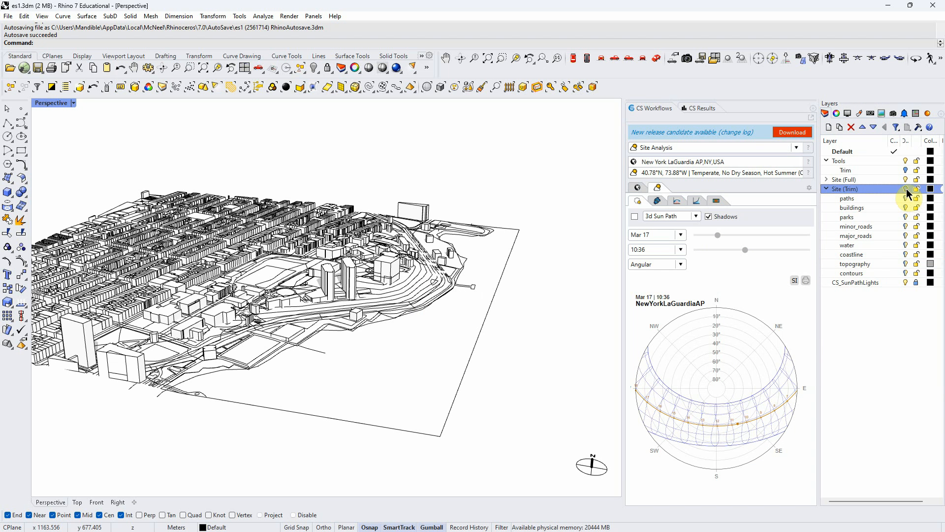
scroll(481, 323, up, 4)
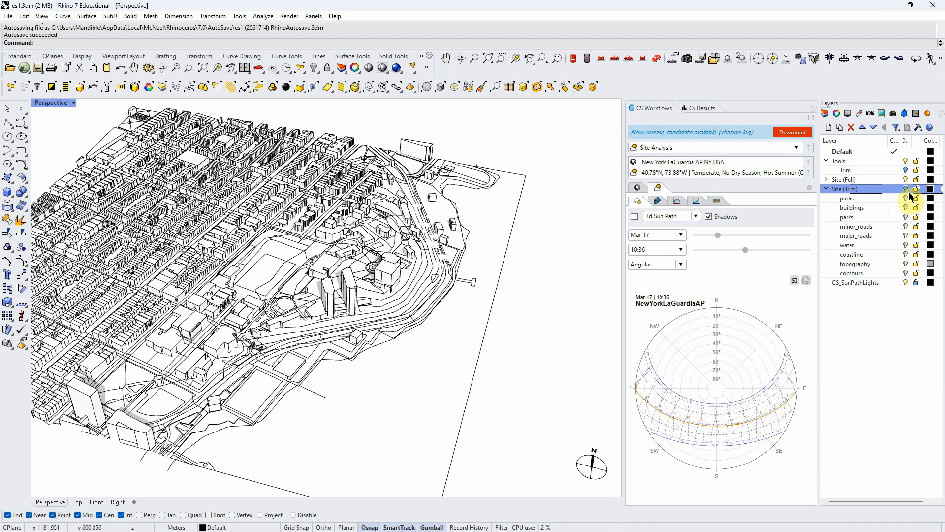
Step: Show the Site (Trim) layer again, hide Site (Full), and inspect the campus building shadows from above
click(906, 179)
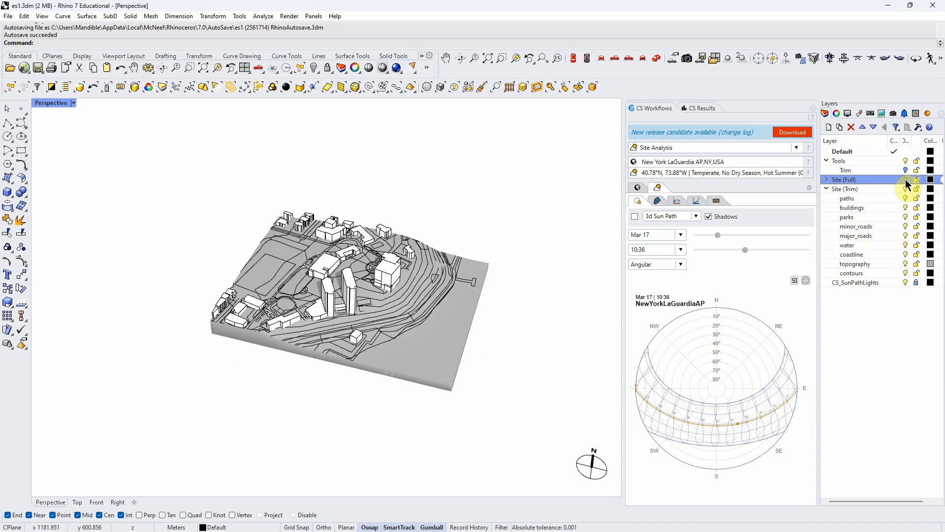
right_drag(472, 282, 448, 323)
scroll(406, 265, up, 4)
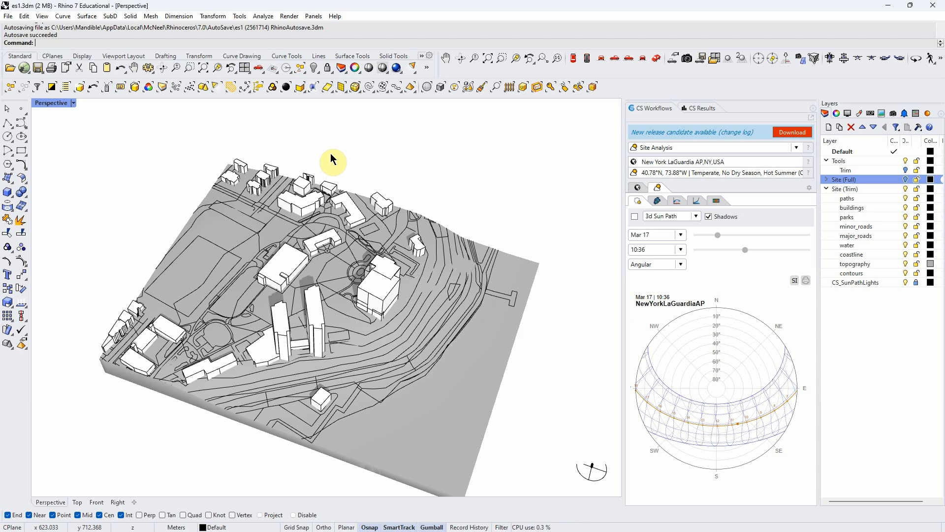
right_drag(331, 158, 358, 346)
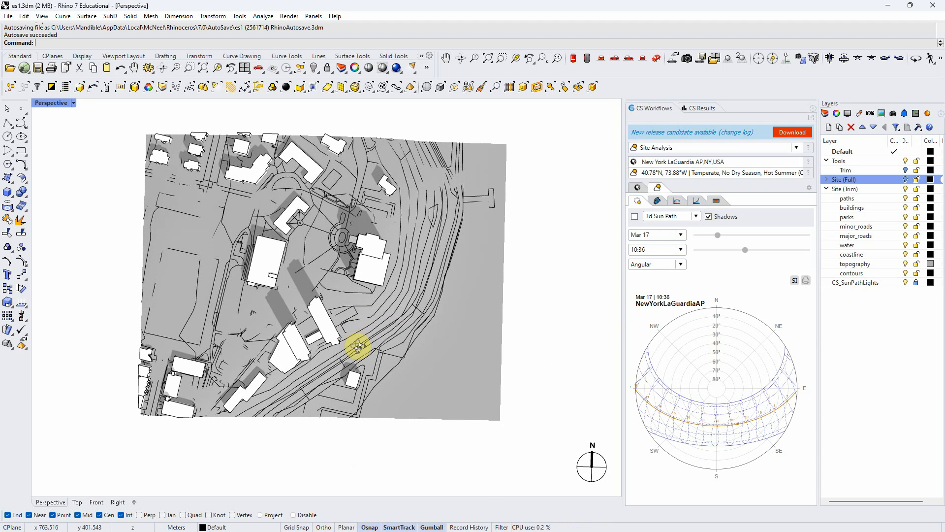
scroll(329, 283, up, 2)
scroll(326, 278, down, 2)
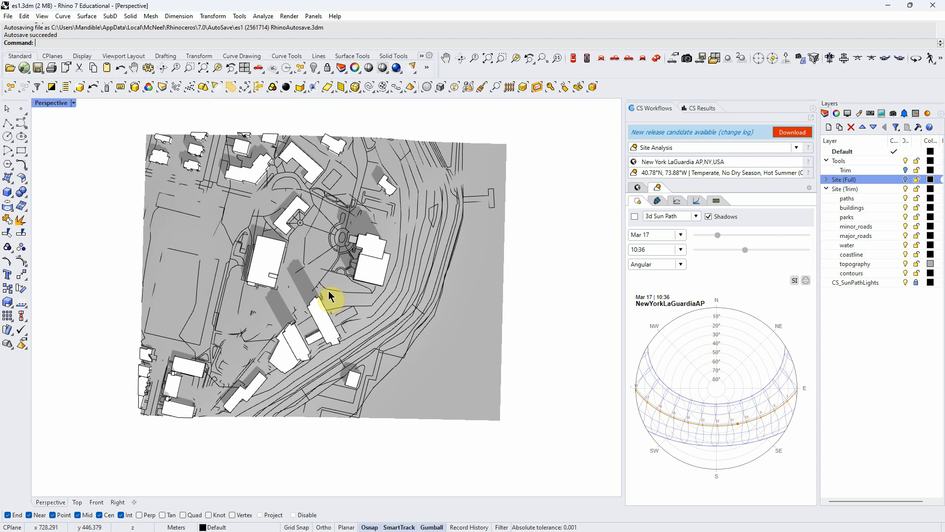